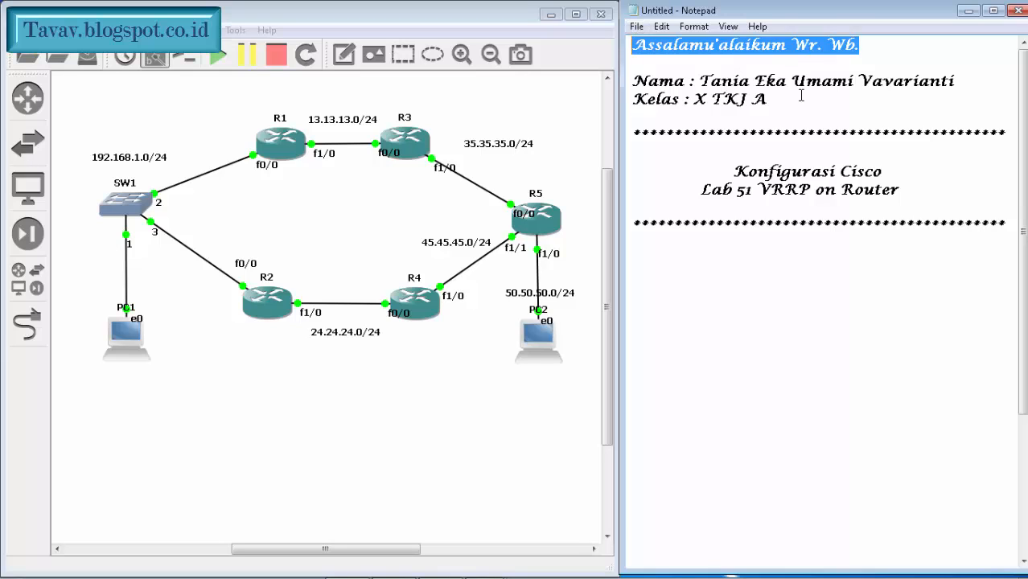
{"action": "left_click_drag", "start_coordinate": [800, 103], "coordinate": [629, 87]}
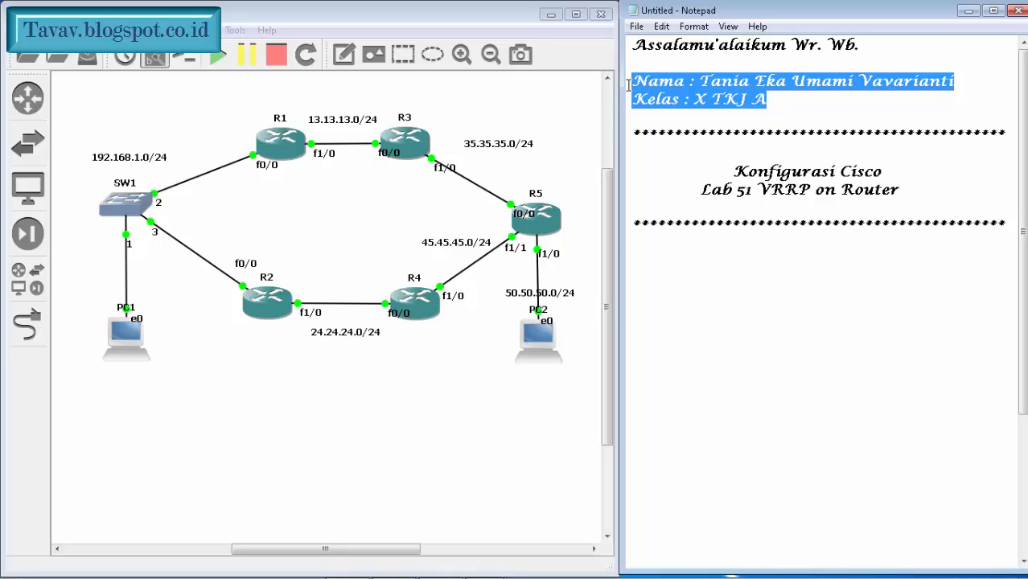
{"action": "left_click", "coordinate": [824, 204]}
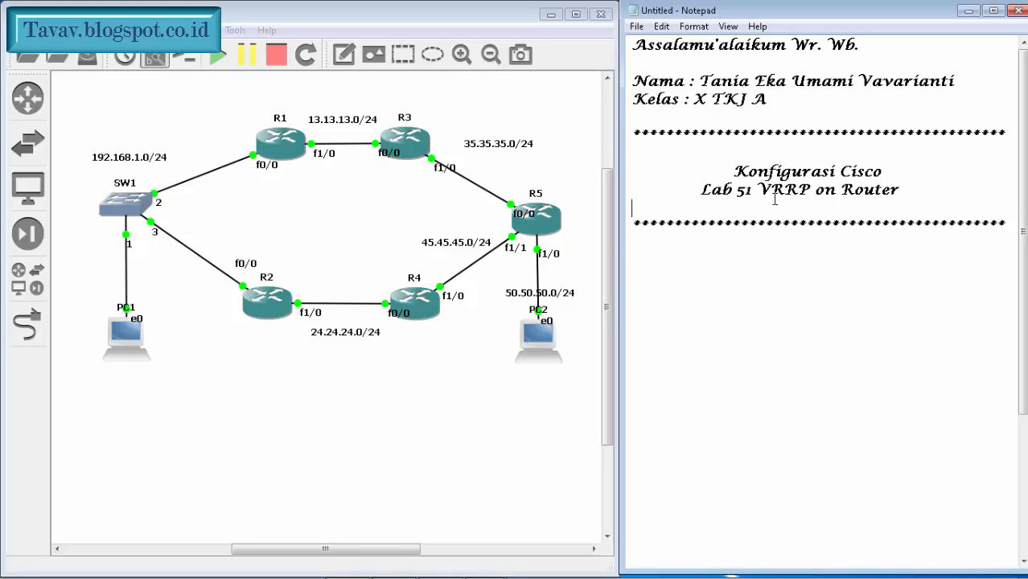
{"action": "left_click_drag", "start_coordinate": [703, 189], "coordinate": [923, 186]}
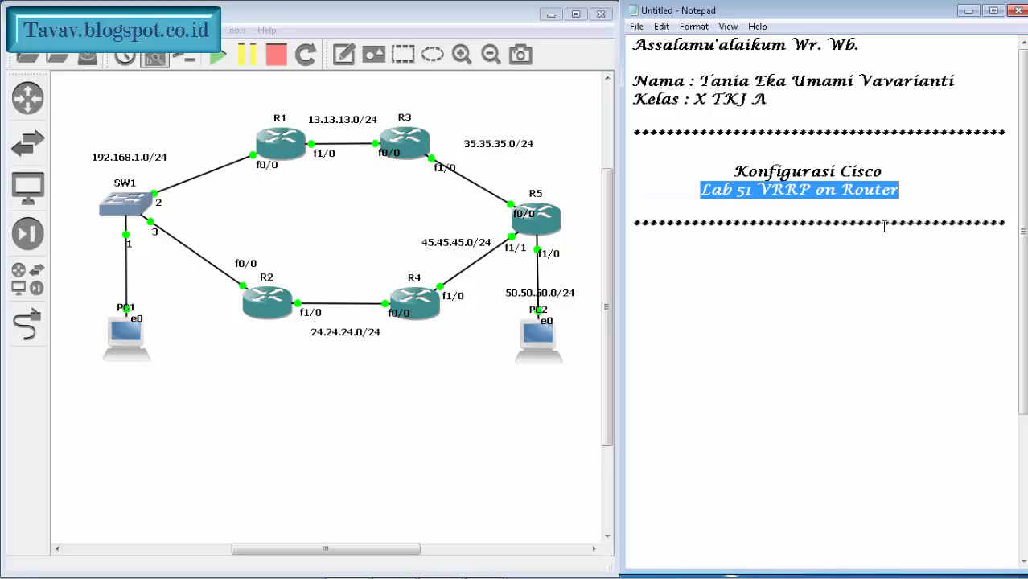
Step: Write the heading "VRRP (Virtual Router Redundancy Protocol)" below the second separator line in the notes
{"action": "left_click", "coordinate": [831, 252]}
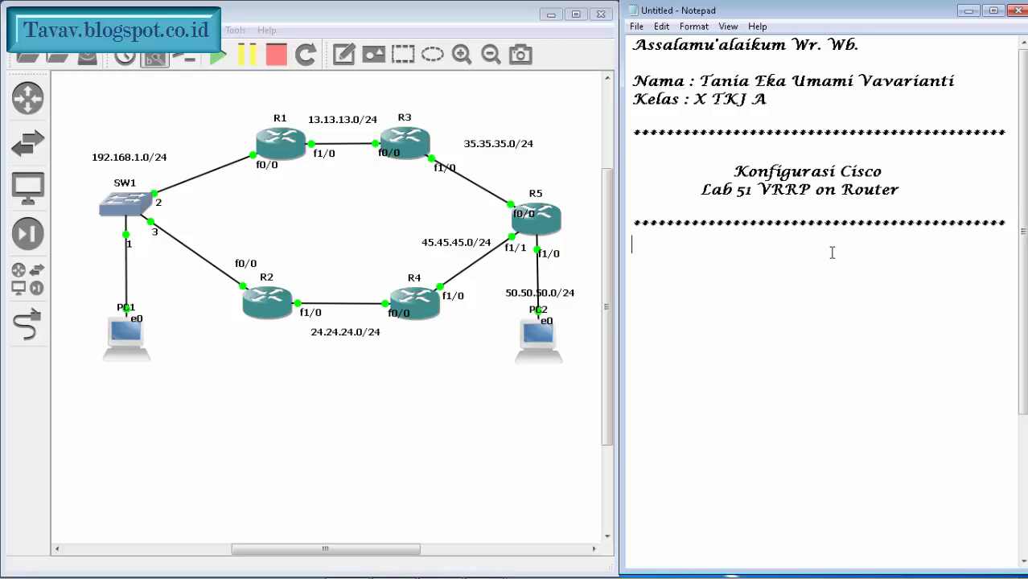
{"action": "type", "text": "VRRP"}
{"action": "type", "text": "()"}
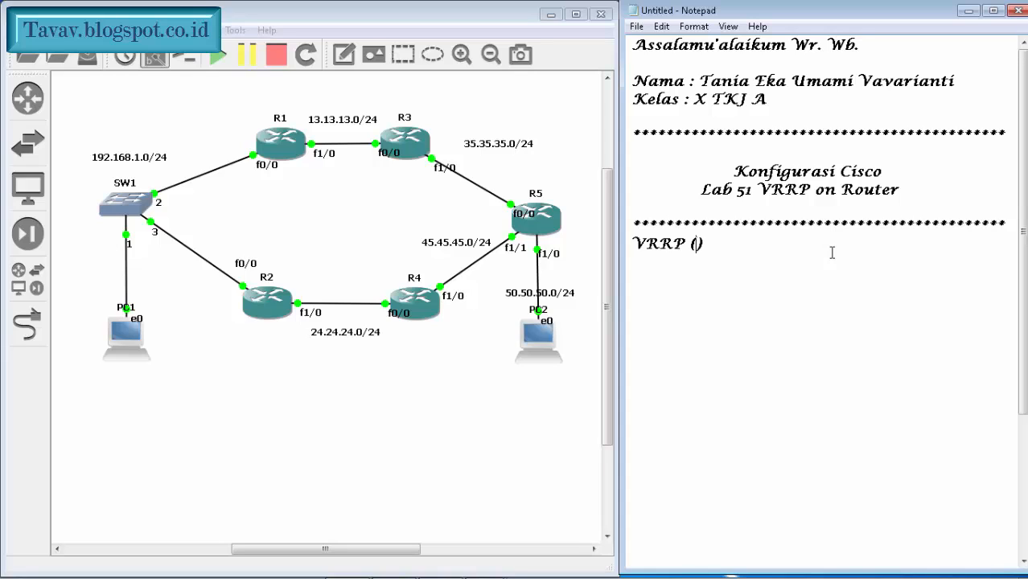
{"action": "type", "text": "Virtua"}
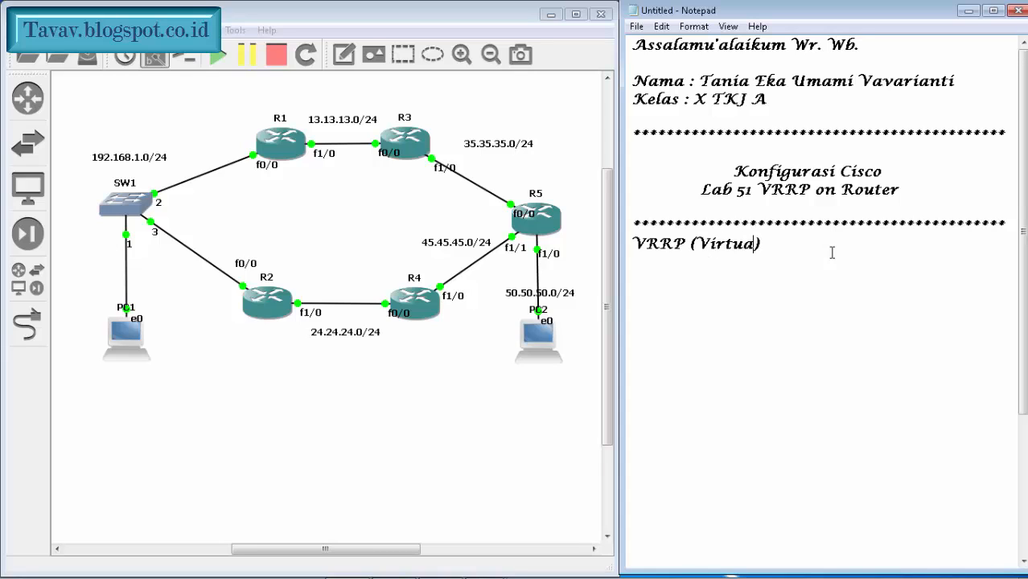
{"action": "type", "text": "l Router "}
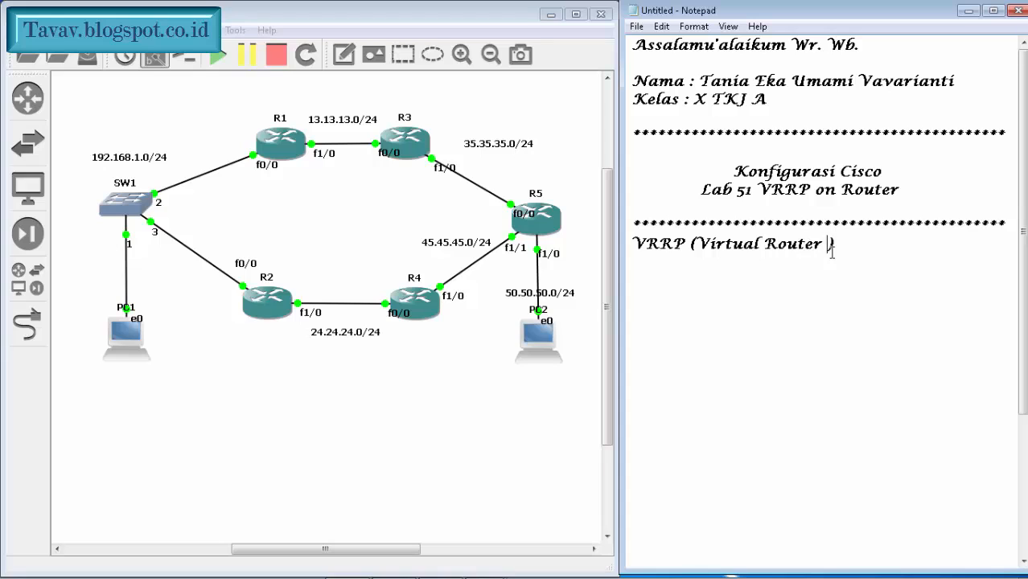
{"action": "type", "text": "Redunda"}
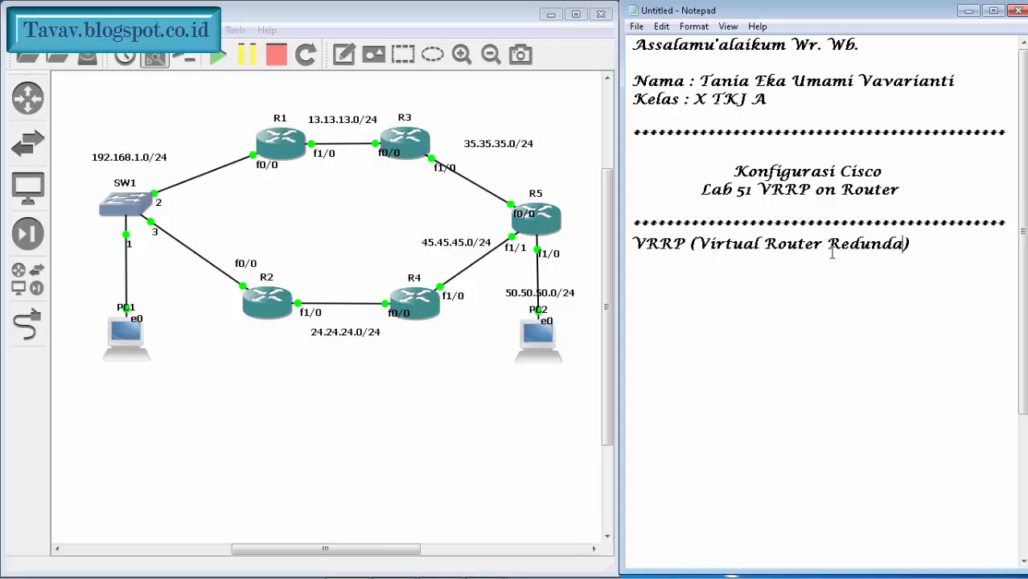
{"action": "type", "text": "ncy Pr"}
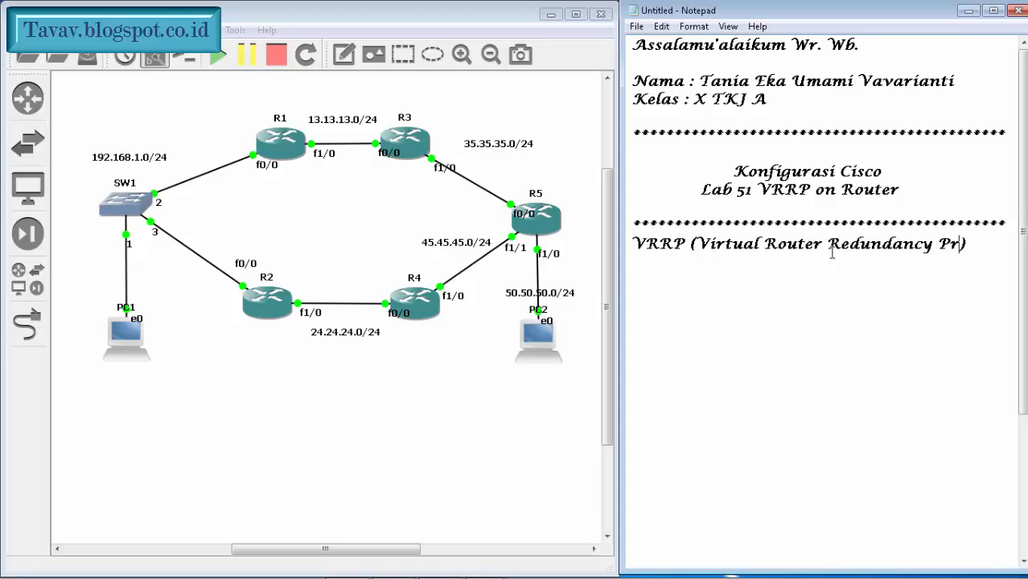
{"action": "type", "text": "otocol"}
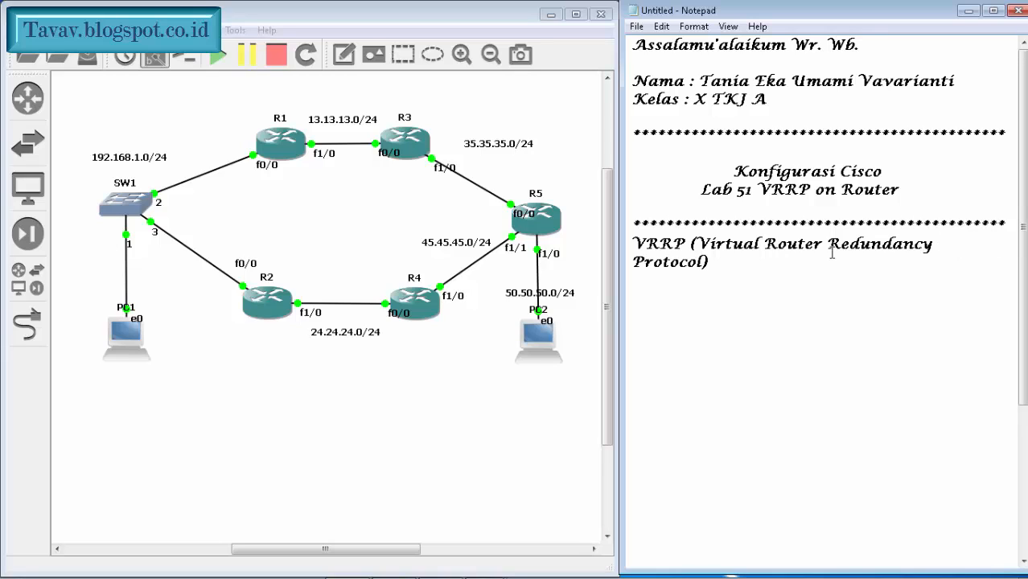
Step: Leave a blank line under the VRRP heading and add the bullet "- open standard IEEE"
{"action": "key", "text": "End"}
{"action": "key", "text": "Return"}
{"action": "key", "text": "Return"}
{"action": "type", "text": "- open st"}
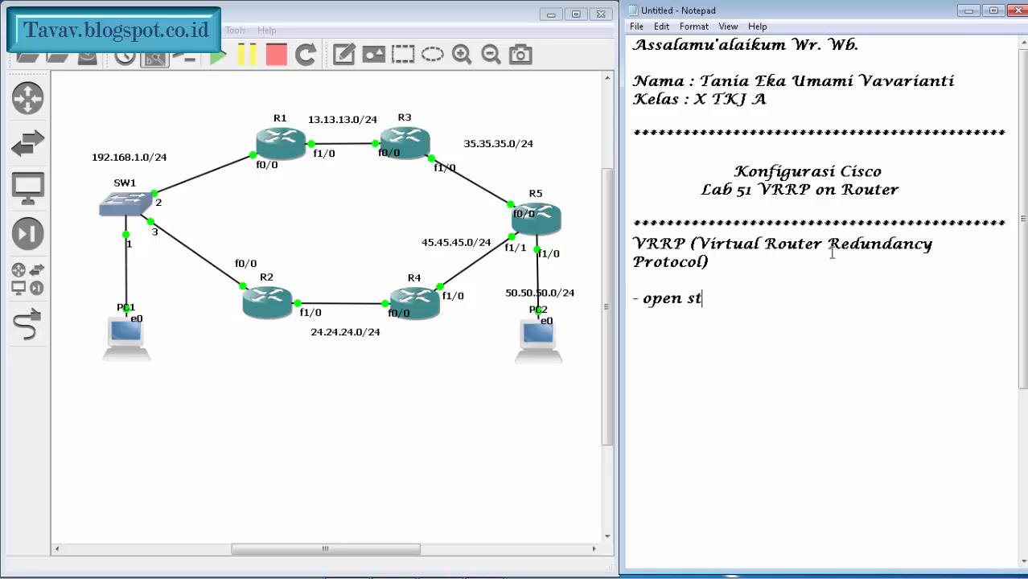
{"action": "type", "text": "andard "}
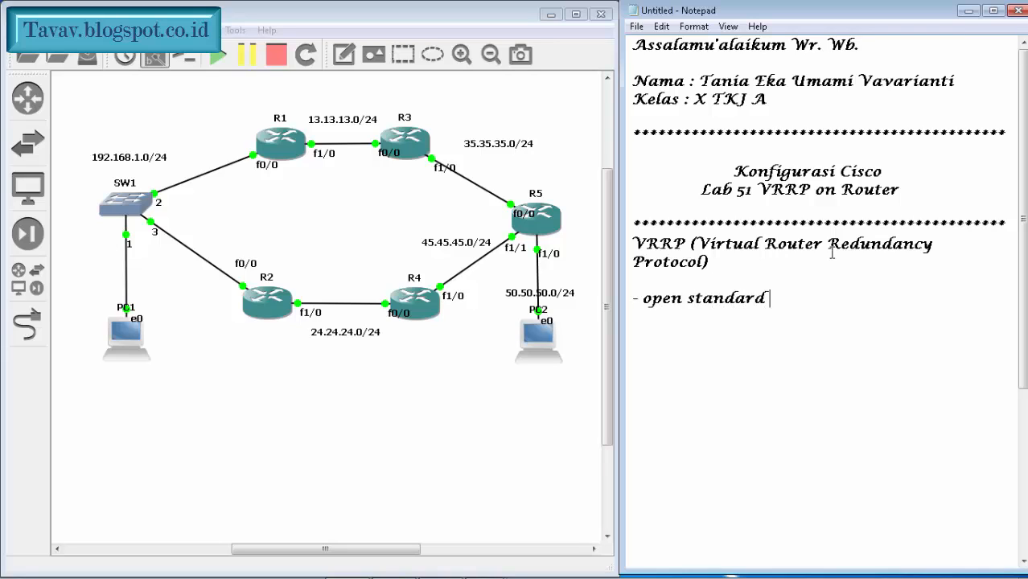
{"action": "type", "text": "IEEE"}
{"action": "left_click_drag", "start_coordinate": [829, 296], "coordinate": [633, 299]}
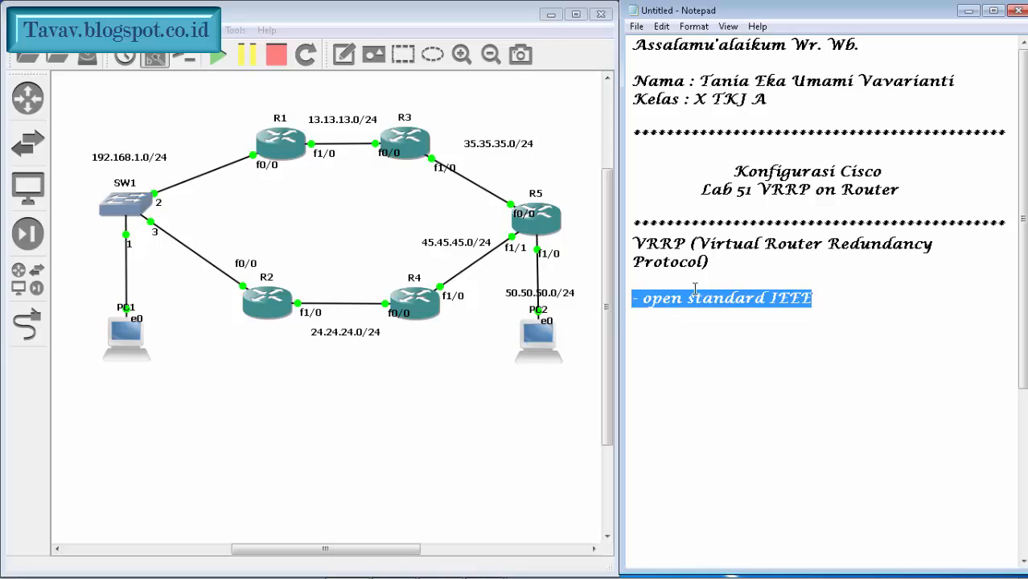
Step: Add the bullet "- memiliki VRID yang sama" under the open standard bullet and highlight VRID
{"action": "left_click", "coordinate": [842, 312]}
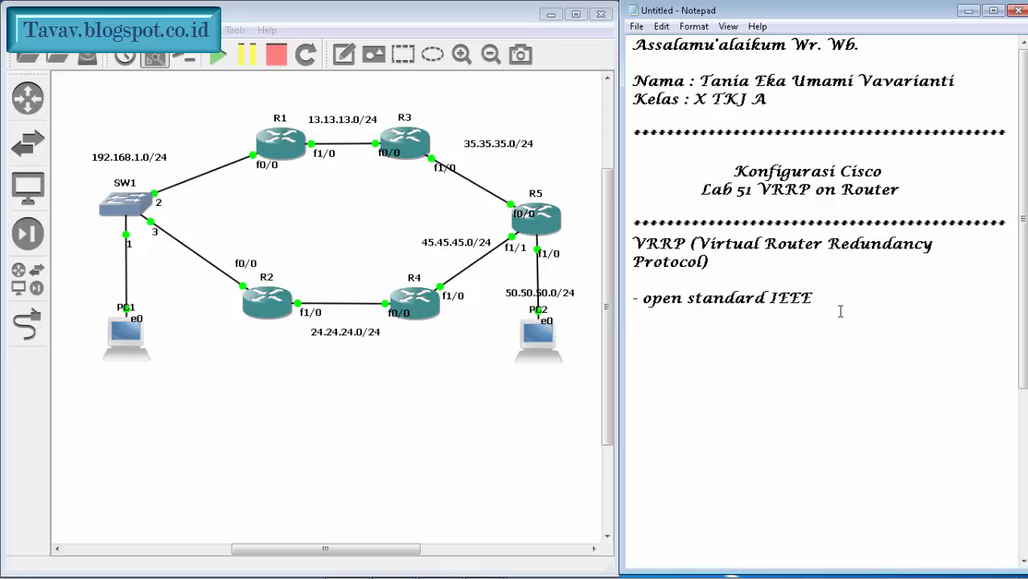
{"action": "type", "text": "- memilik"}
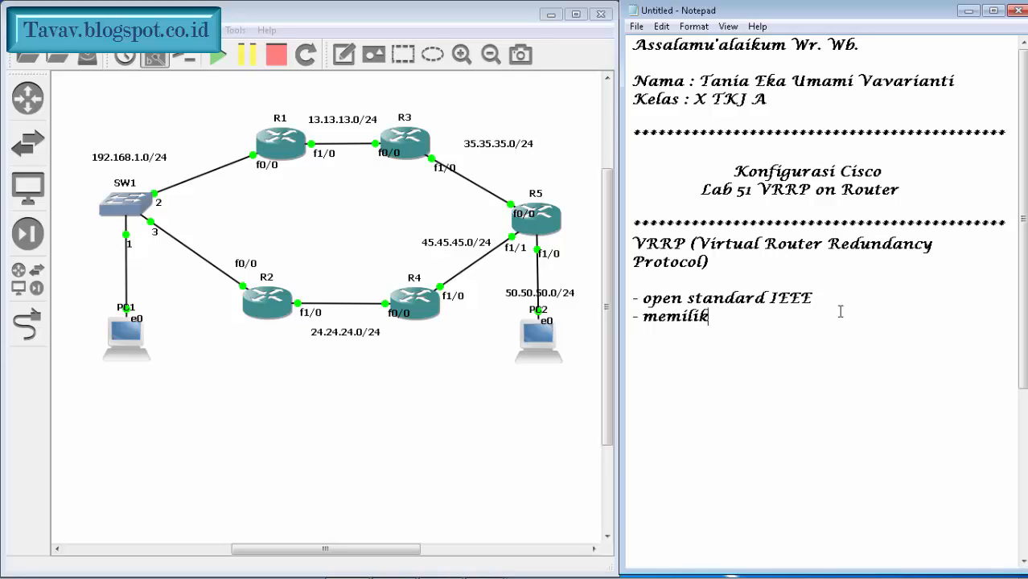
{"action": "type", "text": "i VRID yang sama"}
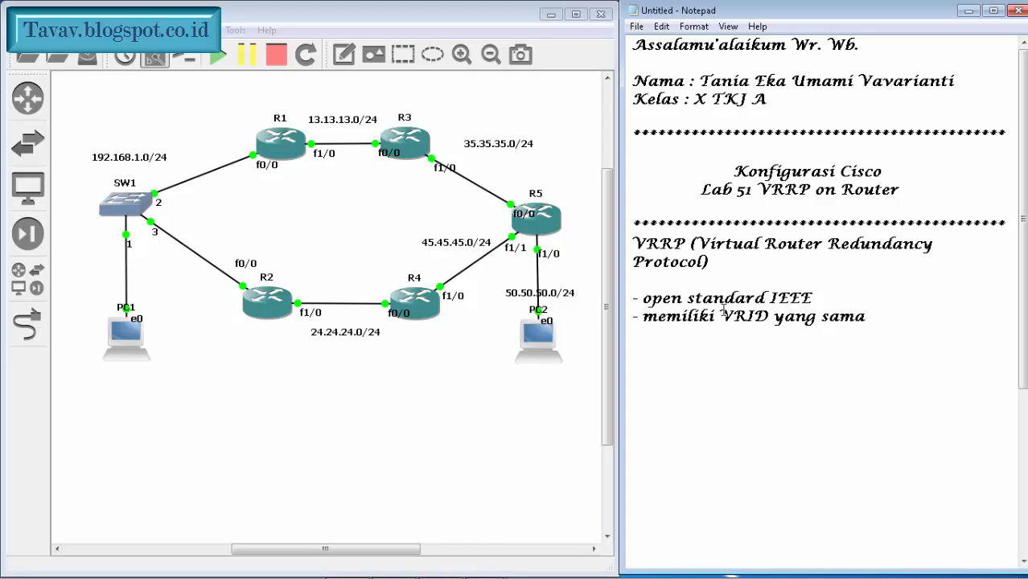
{"action": "left_click_drag", "start_coordinate": [719, 316], "coordinate": [776, 316]}
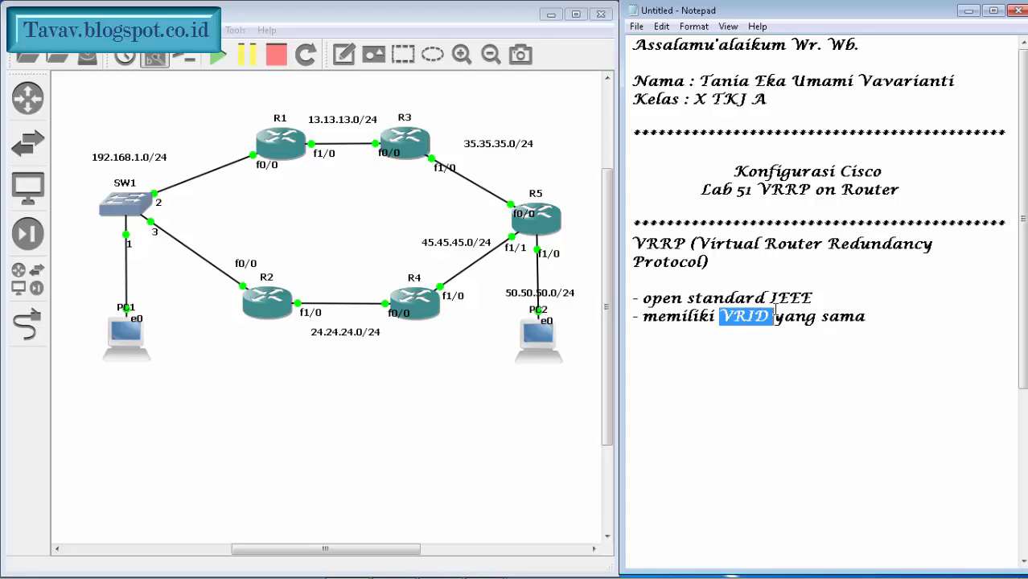
Step: Add the bullet "- konsepnya seperti HSRP" on a new line after the VRID bullet
{"action": "left_click", "coordinate": [895, 323]}
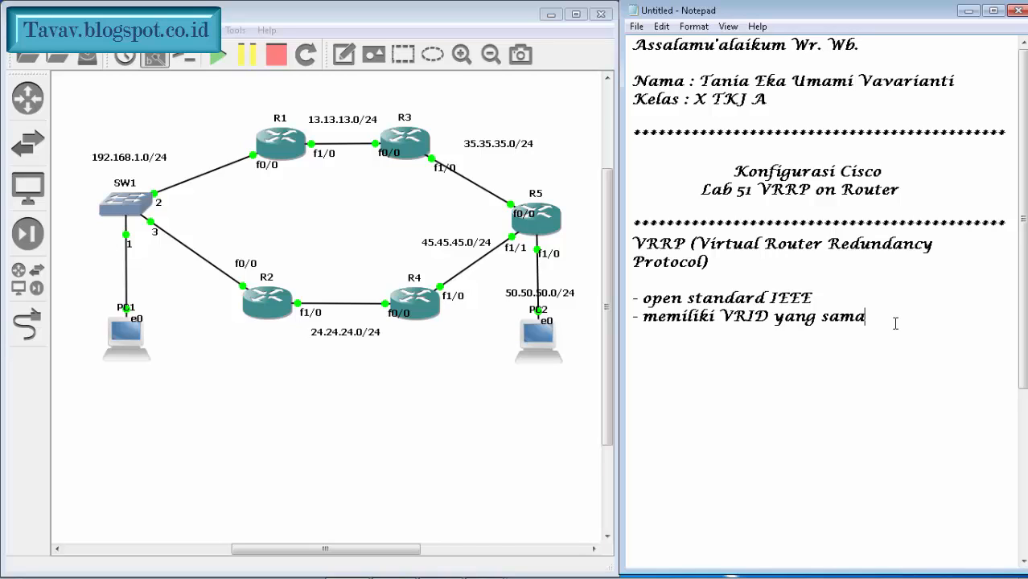
{"action": "key", "text": "Return"}
{"action": "type", "text": "- konsepnya"}
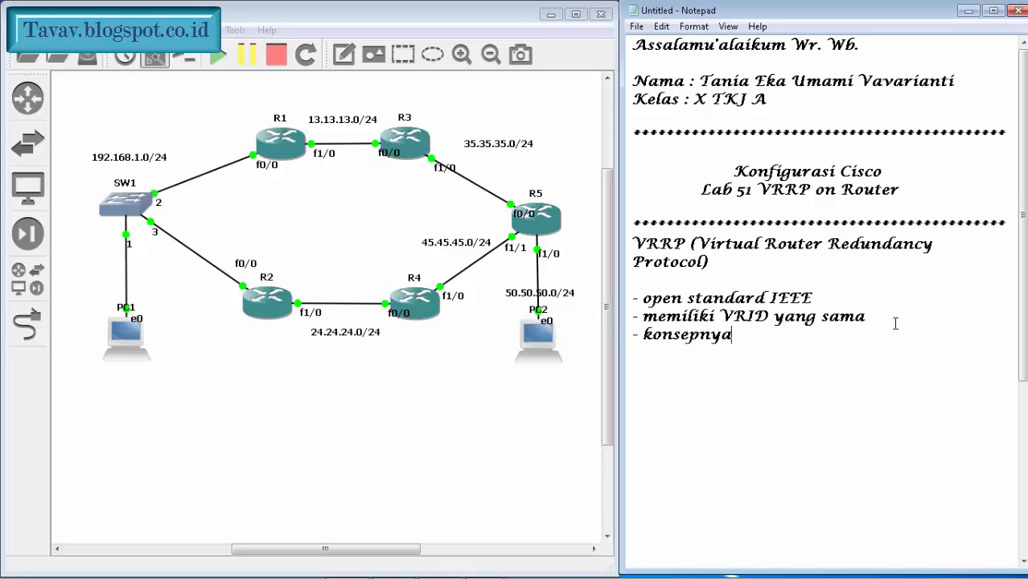
{"action": "type", "text": " seperti HSRP"}
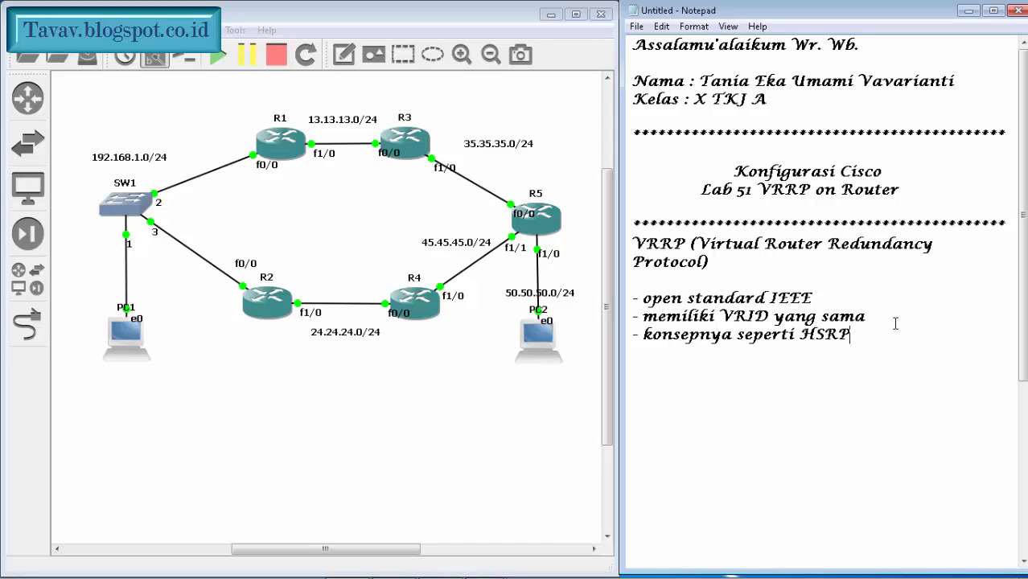
Step: Add the bullet "- mengirimkan hello message secara multicast menggunakan address 224.0.0.12" and highlight the address
{"action": "key", "text": "Return"}
{"action": "type", "text": "- mengiri"}
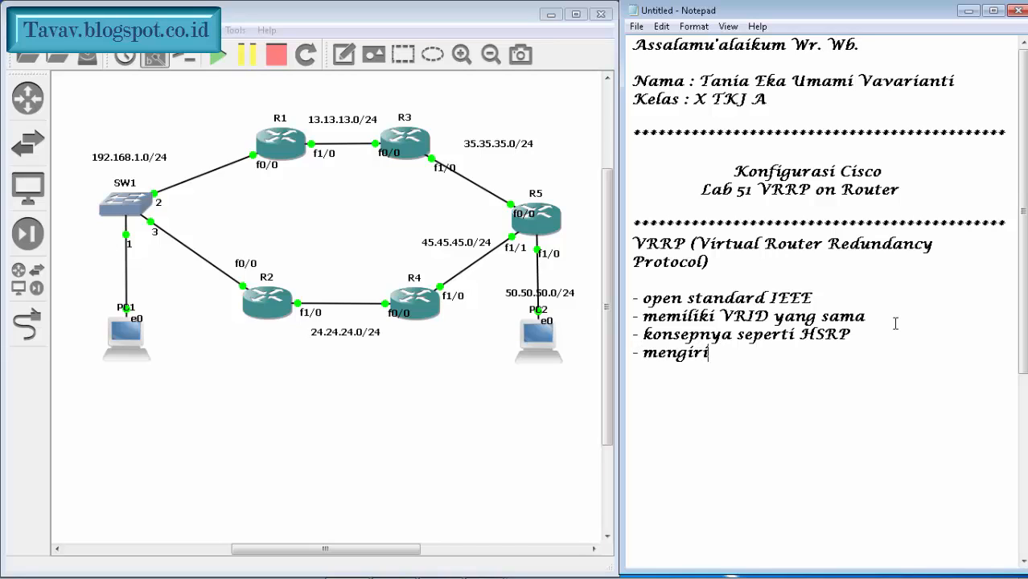
{"action": "type", "text": "mkan he"}
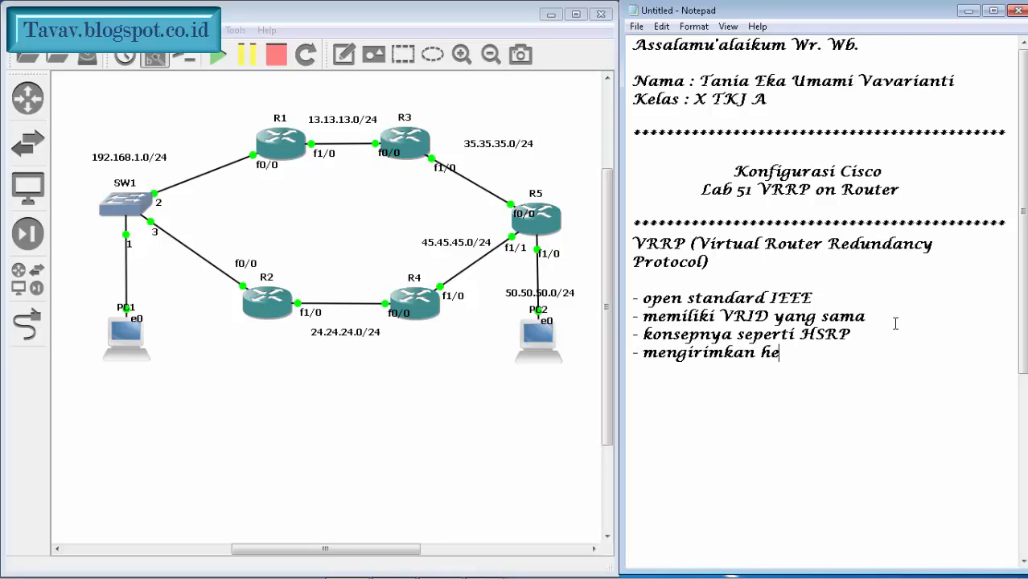
{"action": "type", "text": "llo mess"}
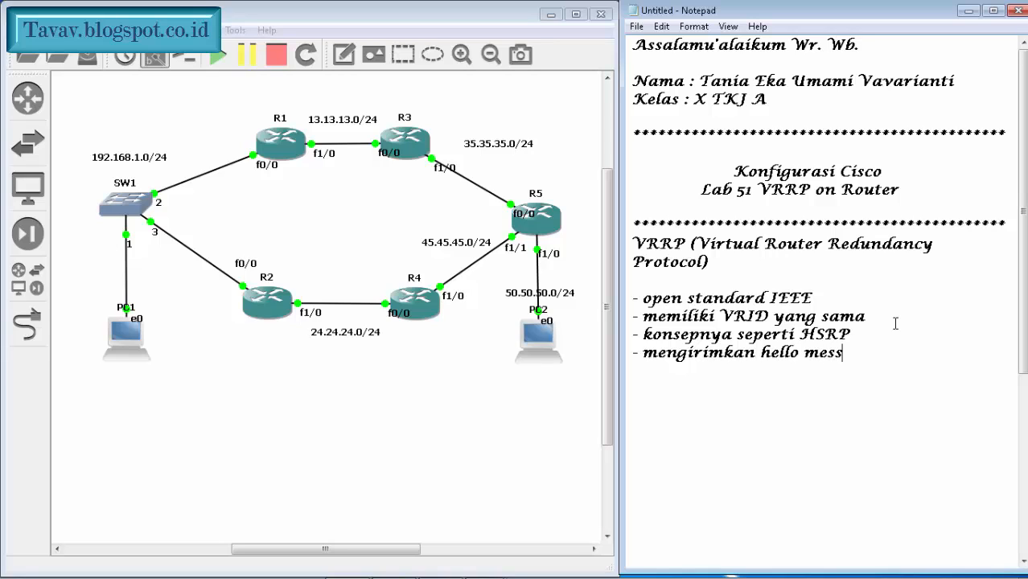
{"action": "type", "text": "age secara "}
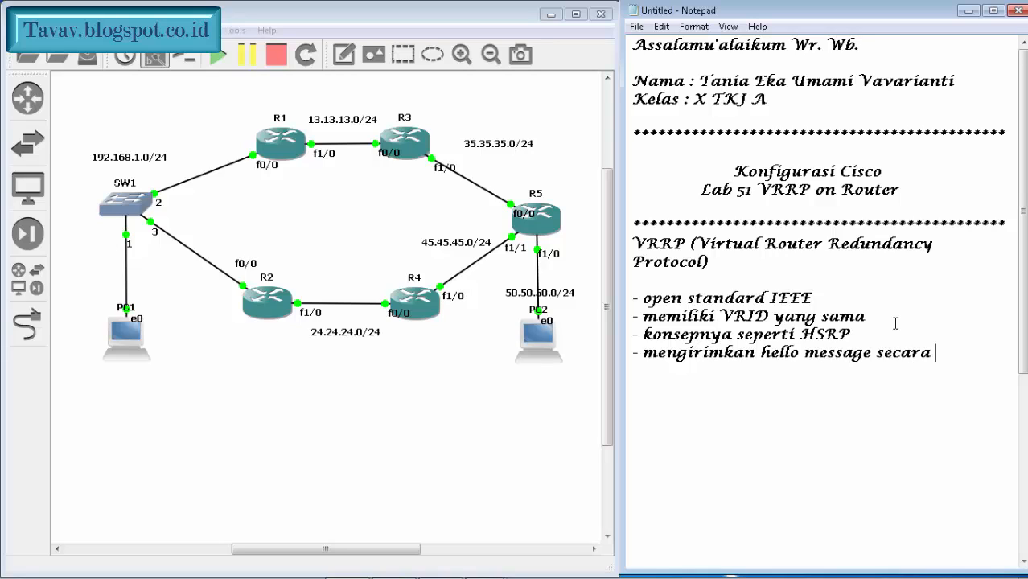
{"action": "type", "text": "multica"}
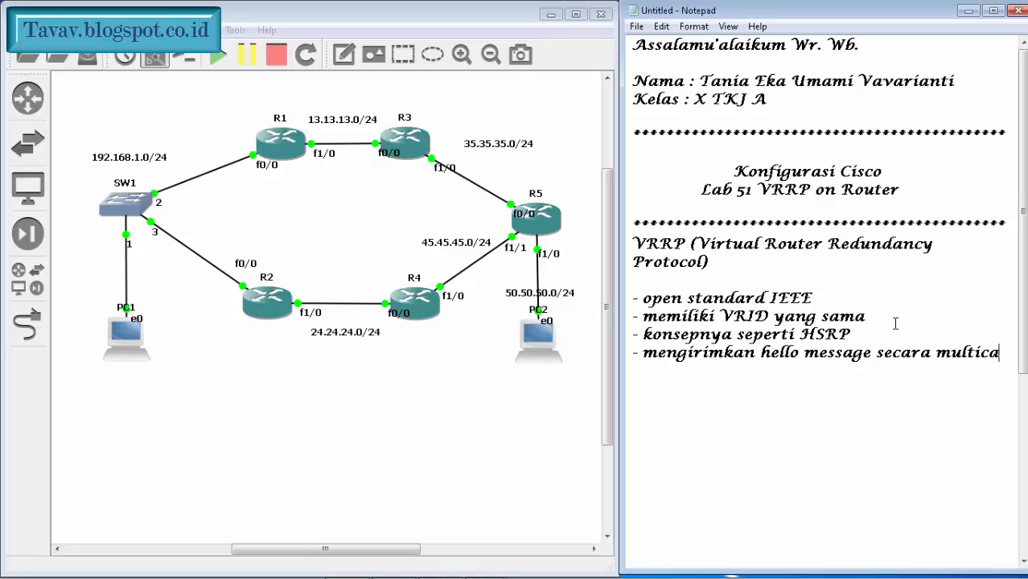
{"action": "type", "text": "st mengguna"}
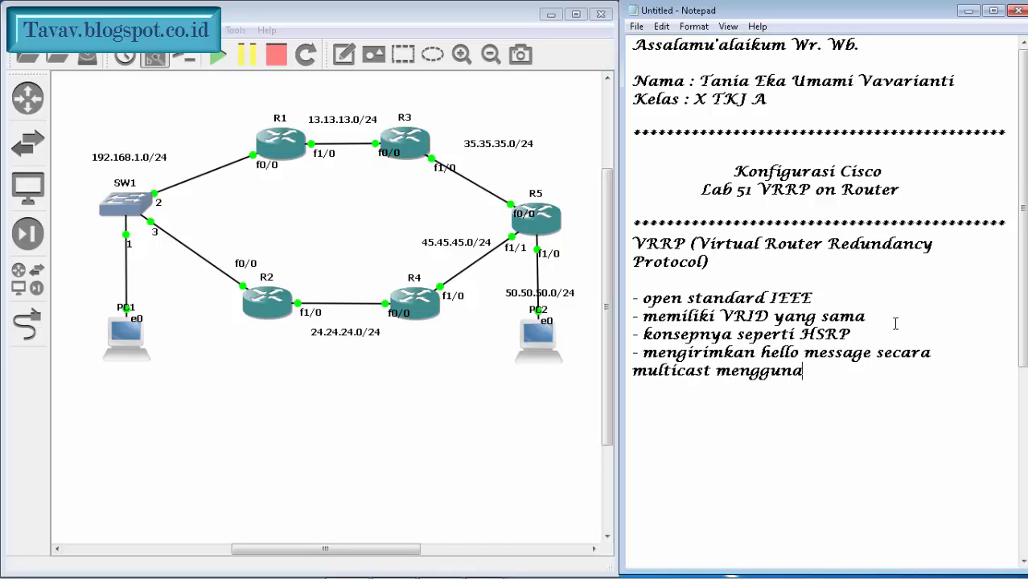
{"action": "type", "text": "kan address "}
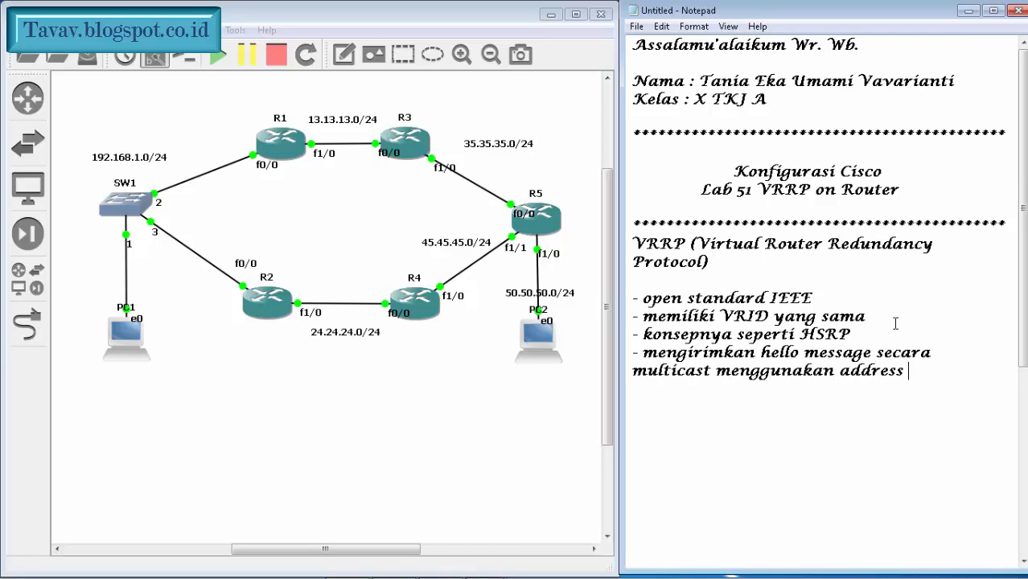
{"action": "type", "text": "224.0.0.12"}
{"action": "left_click_drag", "start_coordinate": [908, 372], "coordinate": [991, 367]}
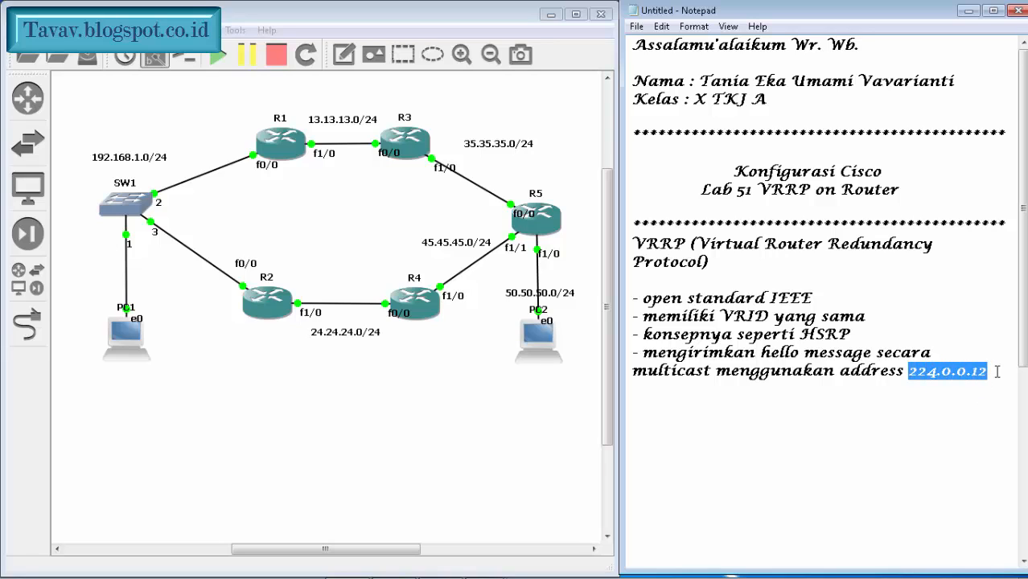
Step: Add a "Status VRRP :" section after a blank line, listing "1. Master" and "2. Backup"
{"action": "left_click", "coordinate": [997, 372]}
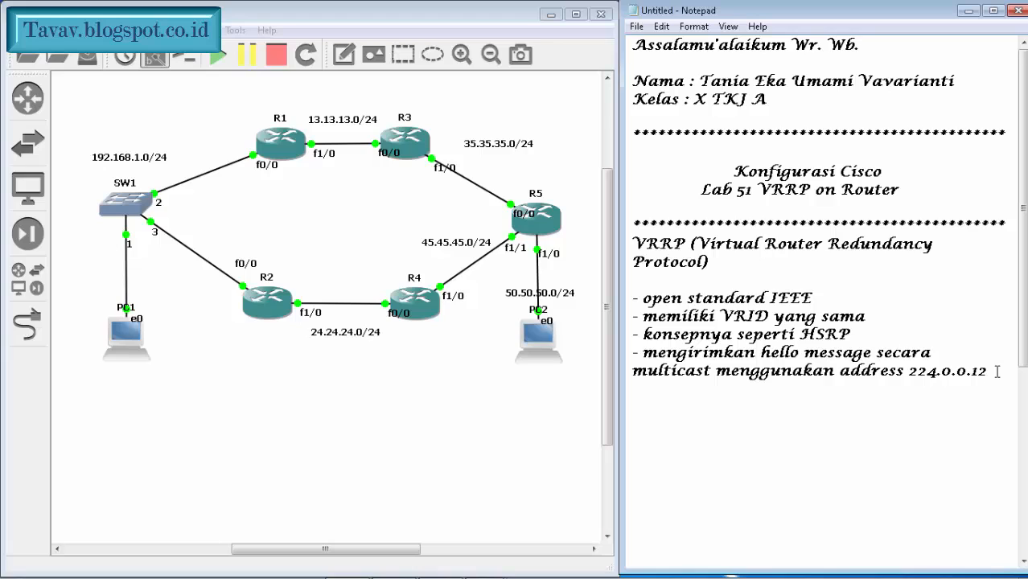
{"action": "key", "text": "Return"}
{"action": "key", "text": "Return"}
{"action": "type", "text": "Statu "}
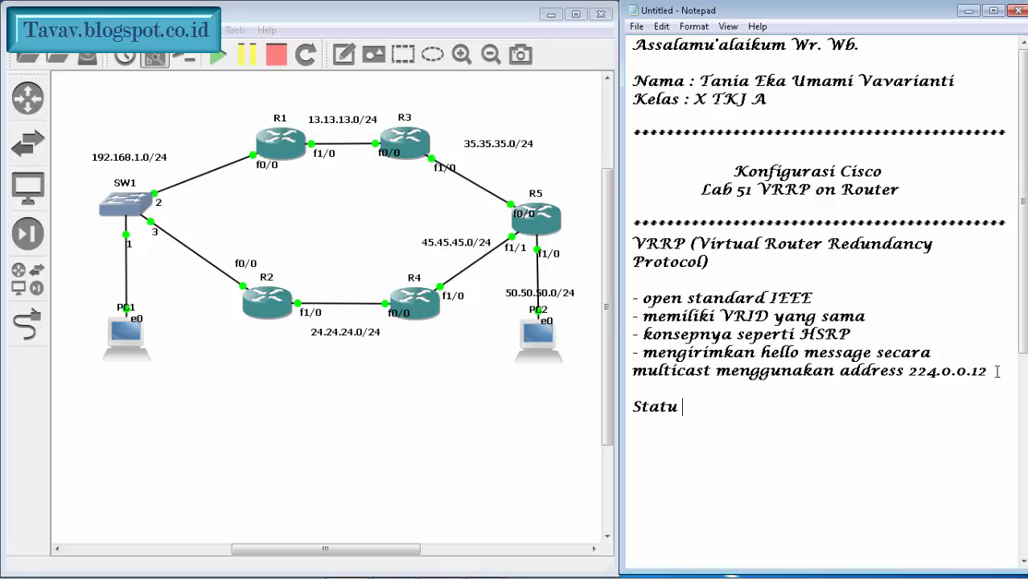
{"action": "type", "text": "s VRRP:"}
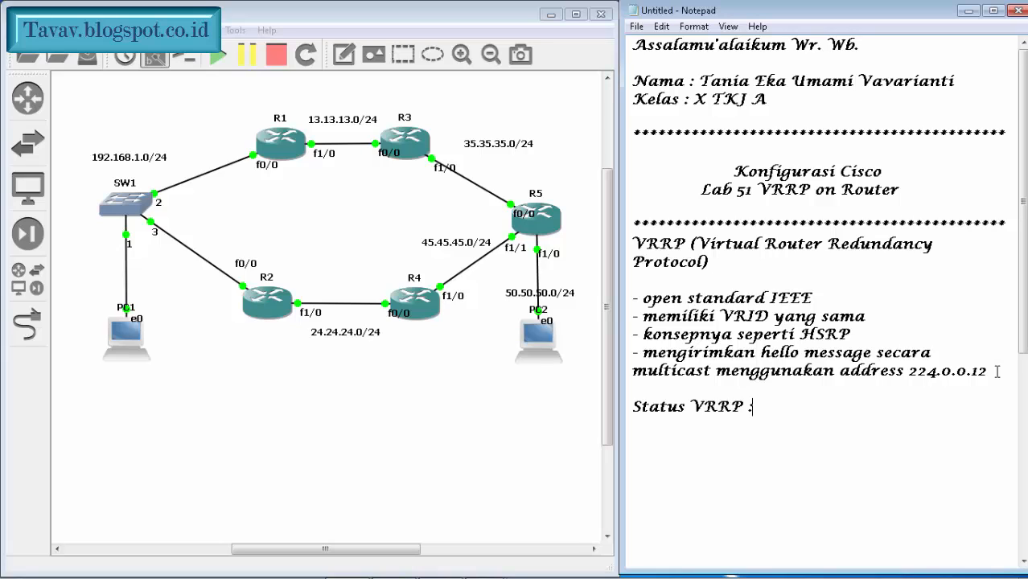
{"action": "key", "text": "Return"}
{"action": "type", "text": "1. Master"}
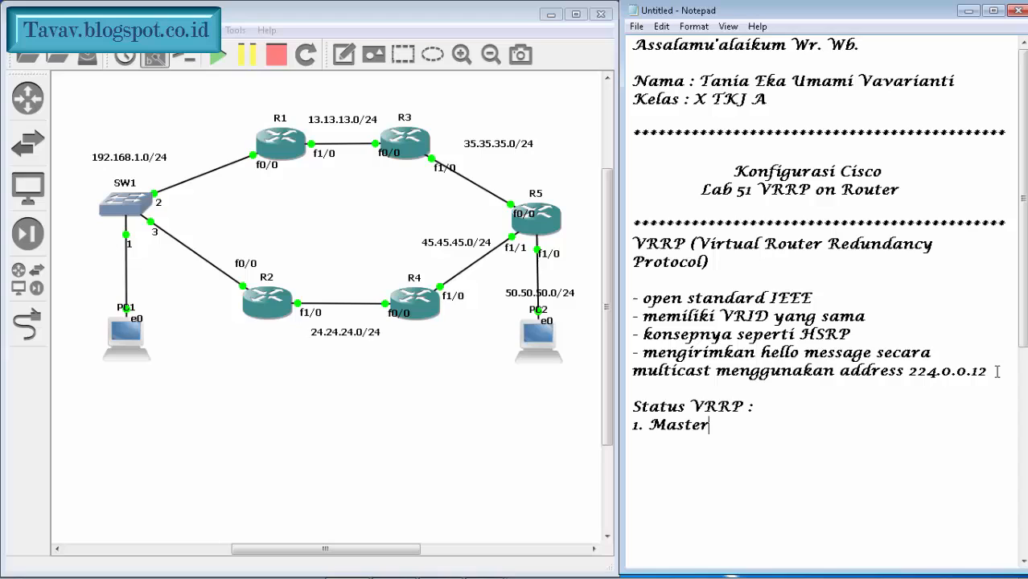
{"action": "key", "text": "Return"}
{"action": "type", "text": "2. Backup"}
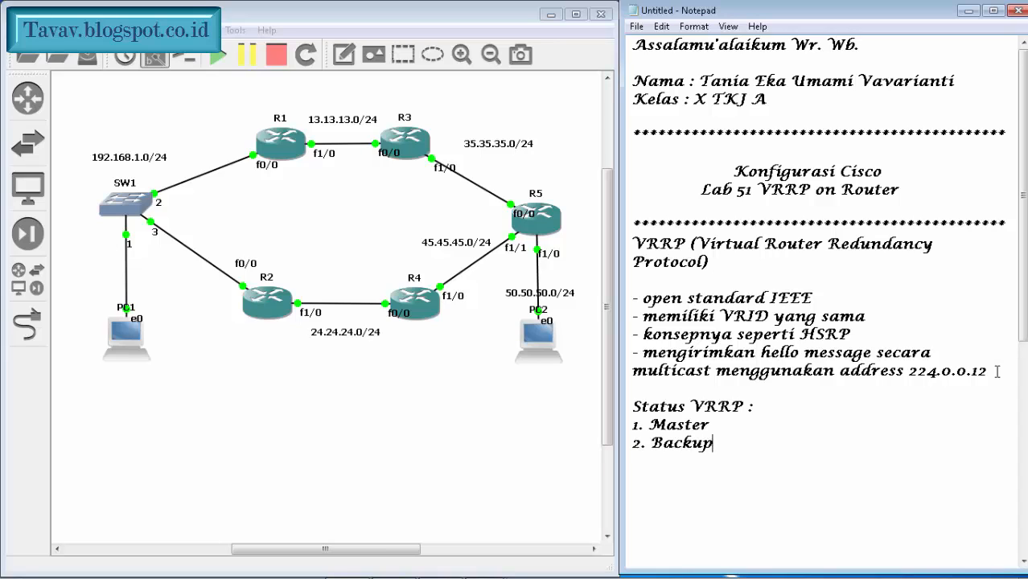
Step: Insert a separator line of asterisks below the VRRP status list, after one blank line
{"action": "key", "text": "Return"}
{"action": "key", "text": "Return"}
{"action": "type", "text": "****************************************"}
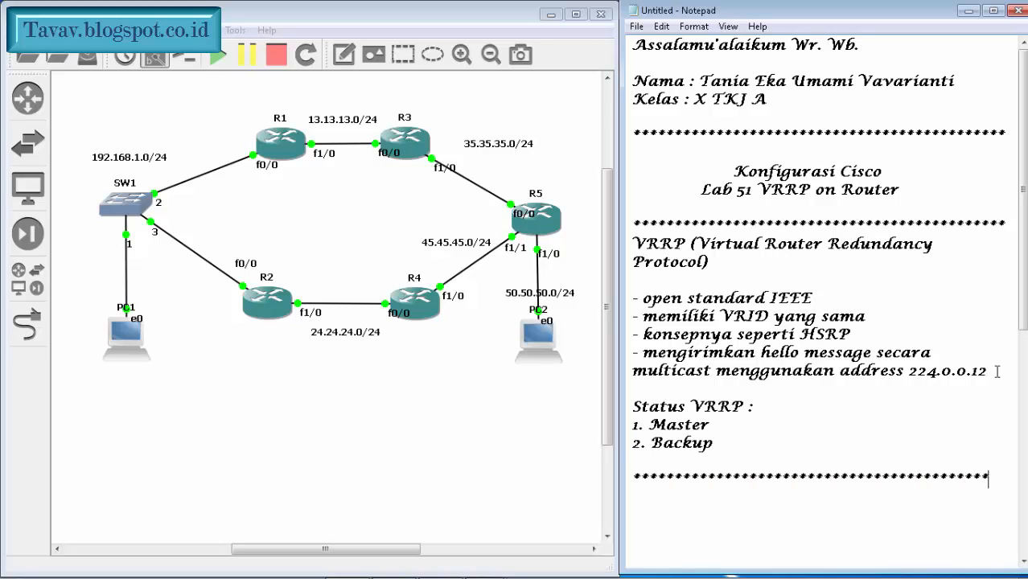
Step: Start a new paragraph with the word "Masih" below the asterisk separator, leaving one blank line
{"action": "key", "text": "Return"}
{"action": "key", "text": "Return"}
{"action": "type", "text": "Masih"}
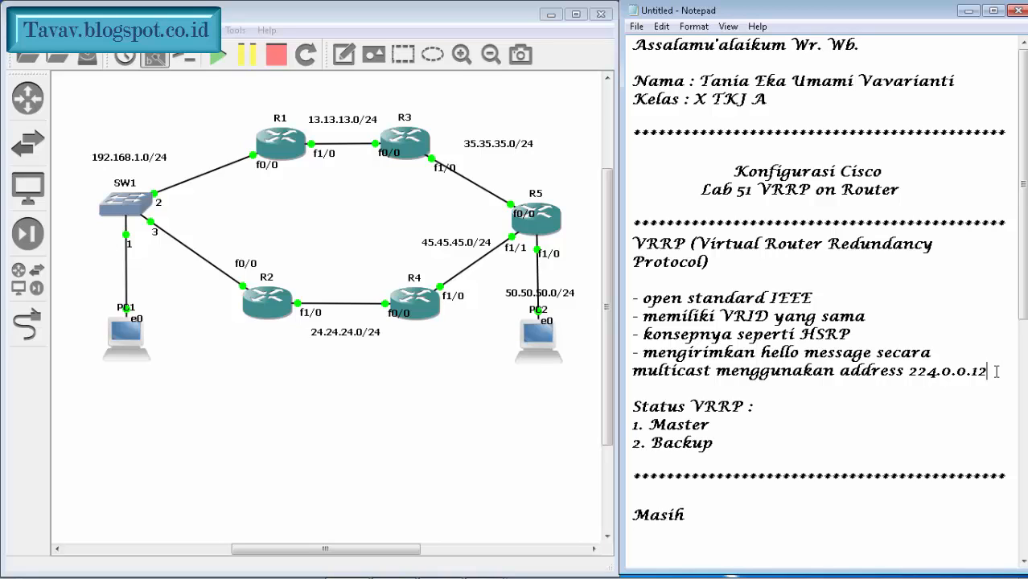
{"action": "left_click", "coordinate": [997, 371]}
{"action": "key", "text": "Return"}
{"action": "type", "text": "menggu"}
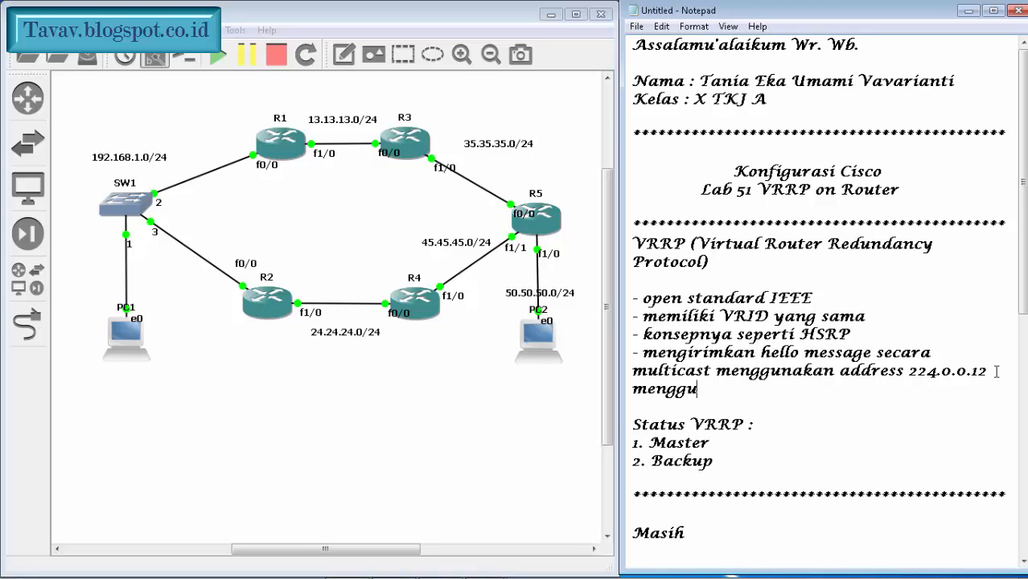
{"action": "key", "text": "BackSpace"}
{"action": "key", "text": "BackSpace"}
{"action": "key", "text": "BackSpace"}
{"action": "key", "text": "BackSpace"}
{"action": "key", "text": "BackSpace"}
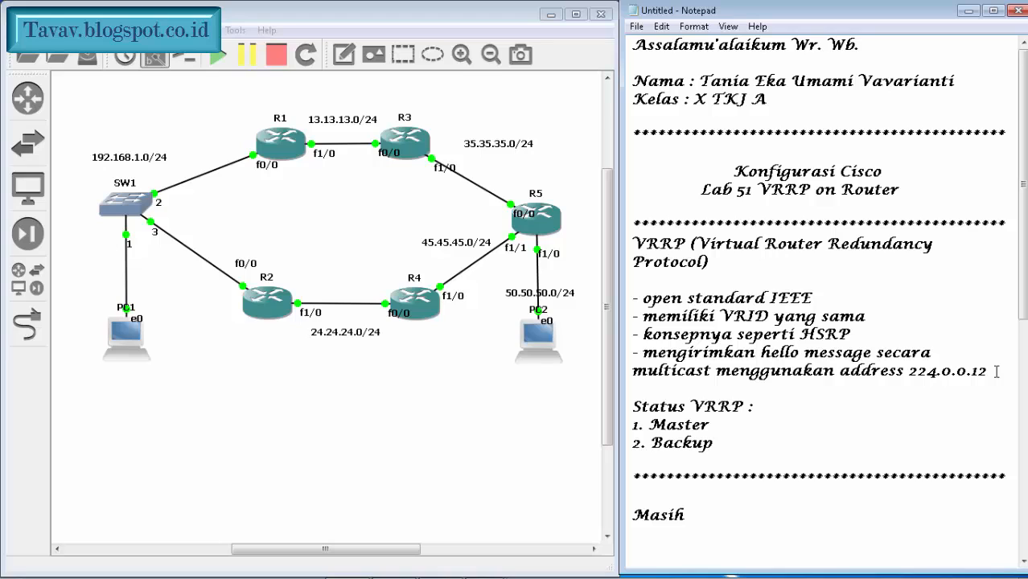
Step: Complete the paragraph starting with "Masih" to read "Masih menggunakan topologi yang sama dengan lab sebelumnya."
{"action": "left_click", "coordinate": [857, 520]}
{"action": "type", "text": "menggunakan top"}
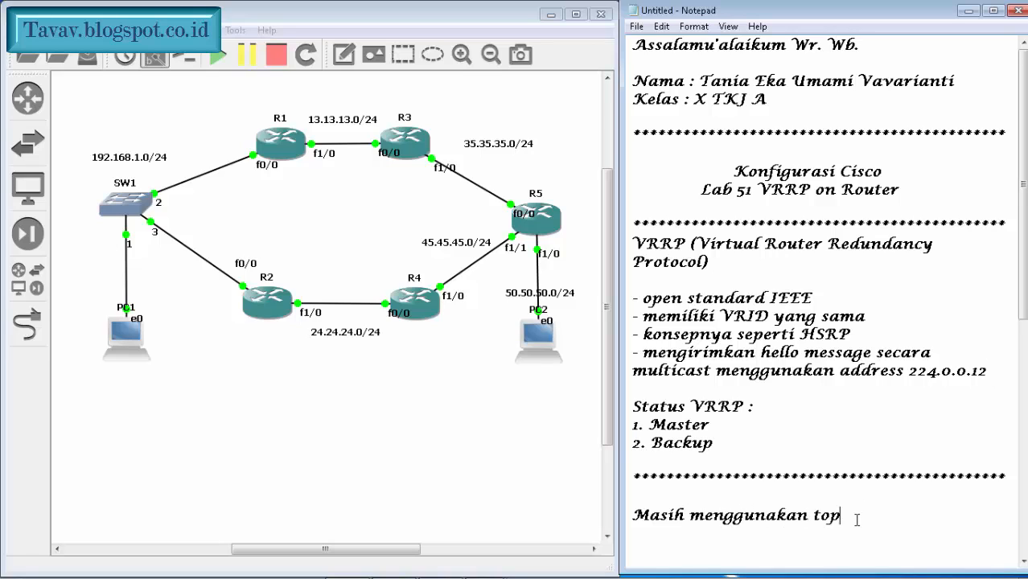
{"action": "type", "text": "ologi yag sama"}
{"action": "left_click", "coordinate": [904, 516]}
{"action": "type", "text": "nggu"}
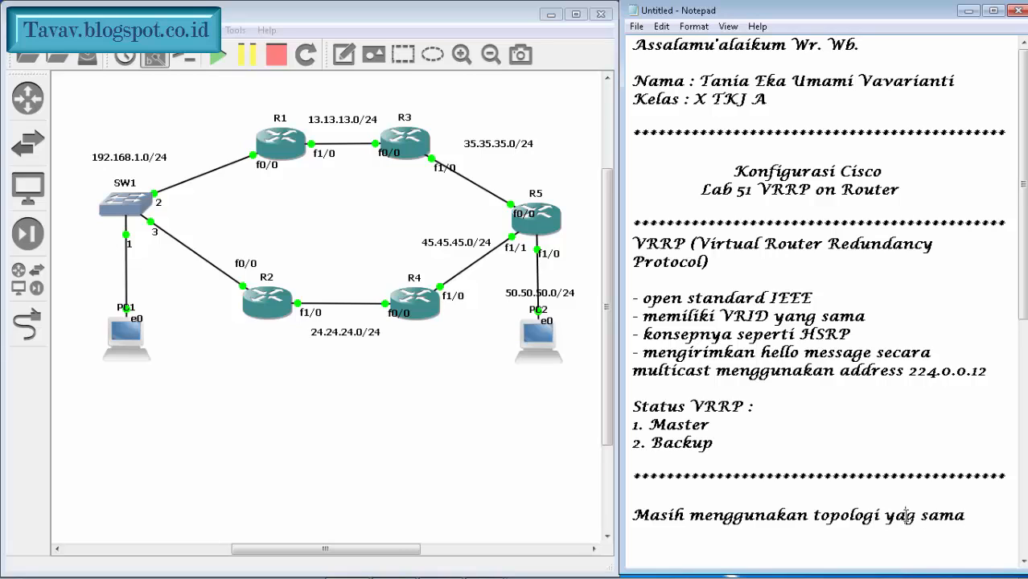
{"action": "type", "text": "n"}
{"action": "left_click", "coordinate": [999, 518]}
{"action": "type", "text": "d"}
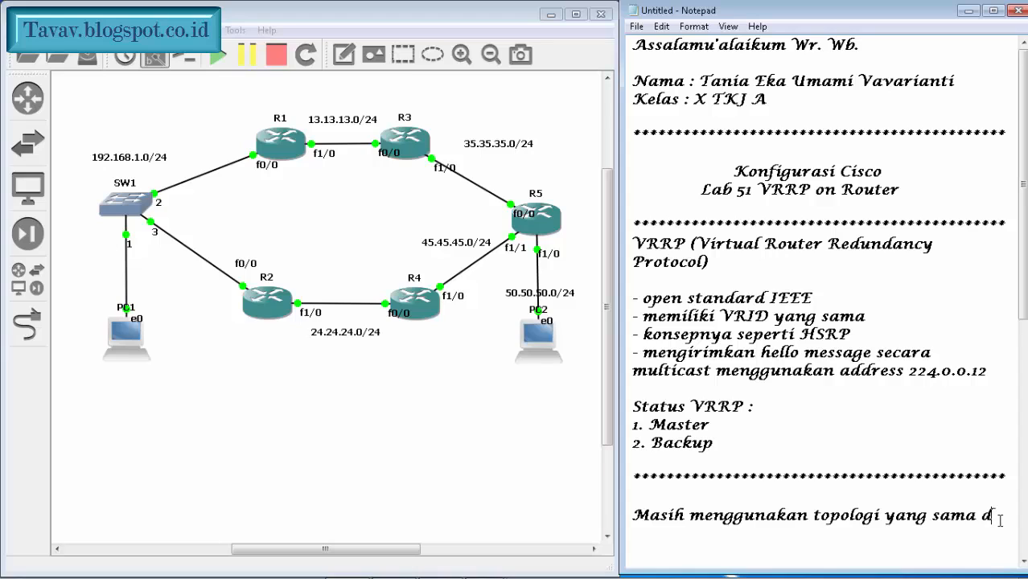
{"action": "type", "text": "engan lab s"}
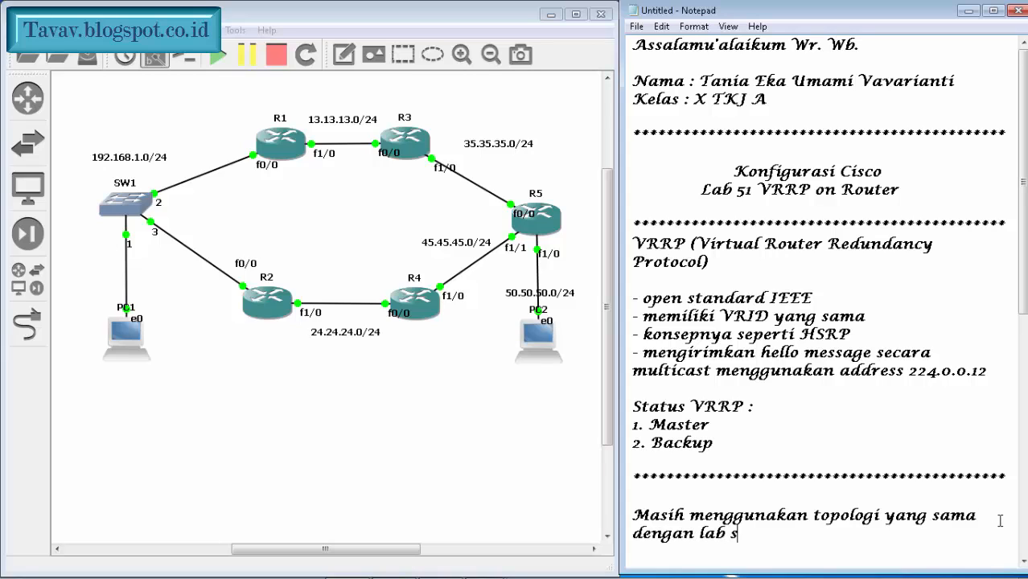
{"action": "type", "text": "ebelumnya."}
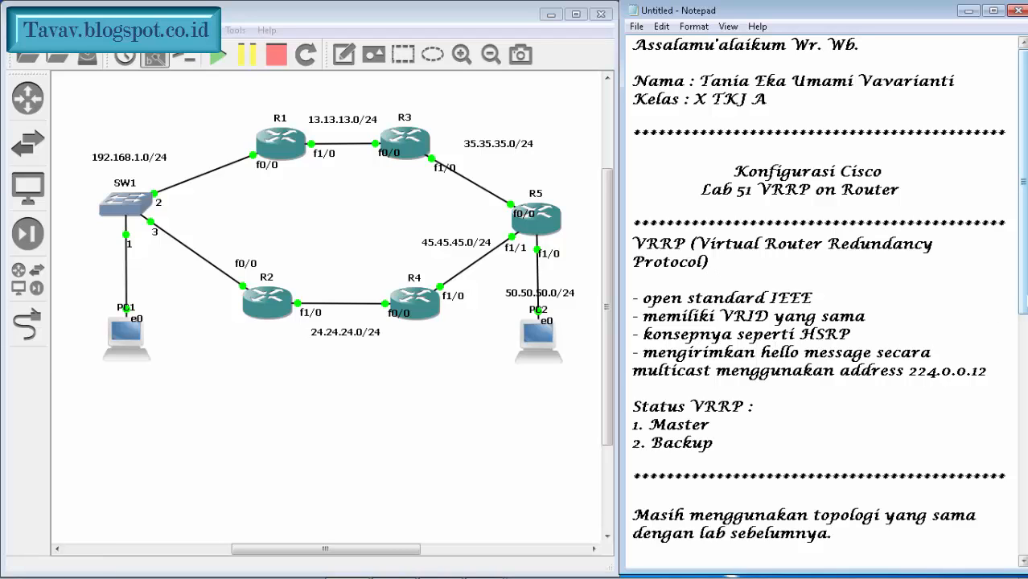
Step: Add the numbered item "1. Menghapus konfigurasi HSRP di R1 & R2" after a blank line below the topology sentence
{"action": "scroll", "coordinate": [929, 384], "scroll_direction": "down", "scroll_amount": 3}
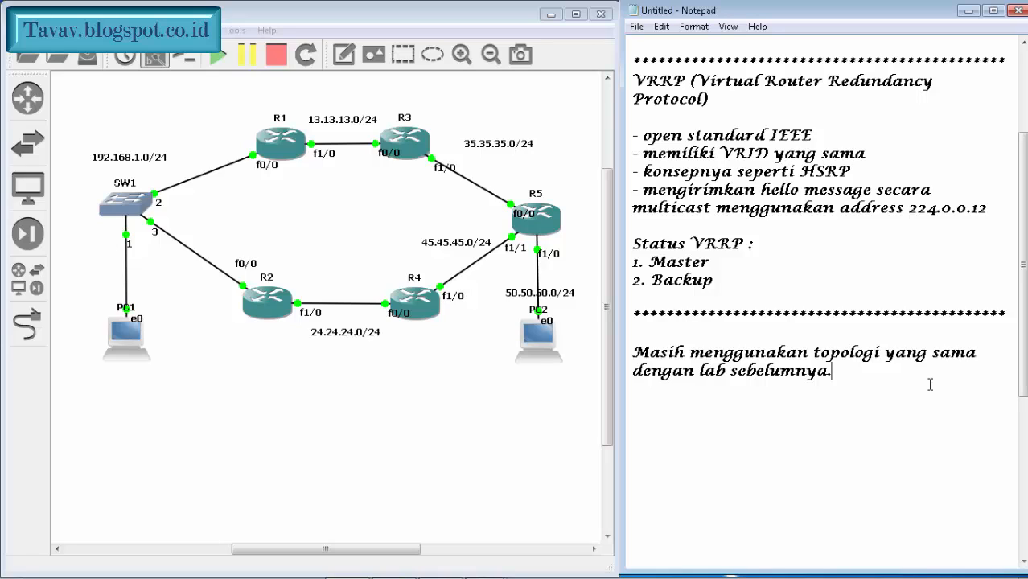
{"action": "key", "text": "Return"}
{"action": "type", "text": "1."}
{"action": "type", "text": "Menghapus "}
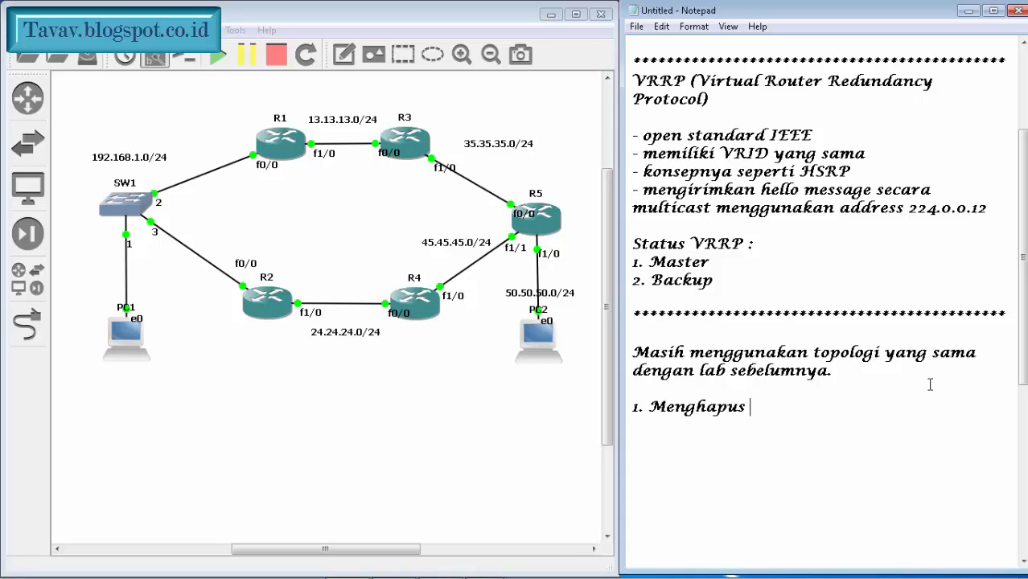
{"action": "type", "text": "konfigura"}
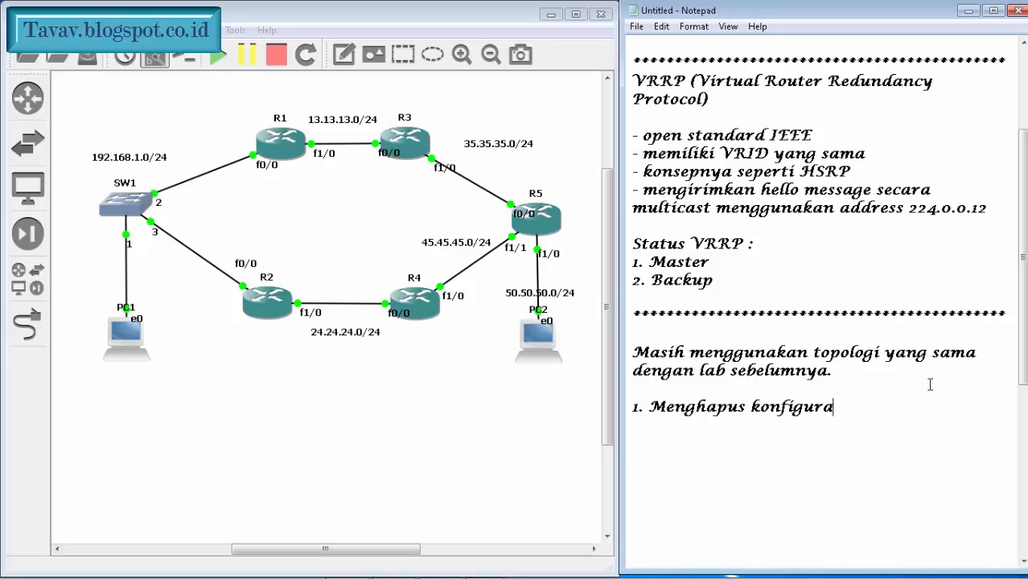
{"action": "type", "text": "si HSRP"}
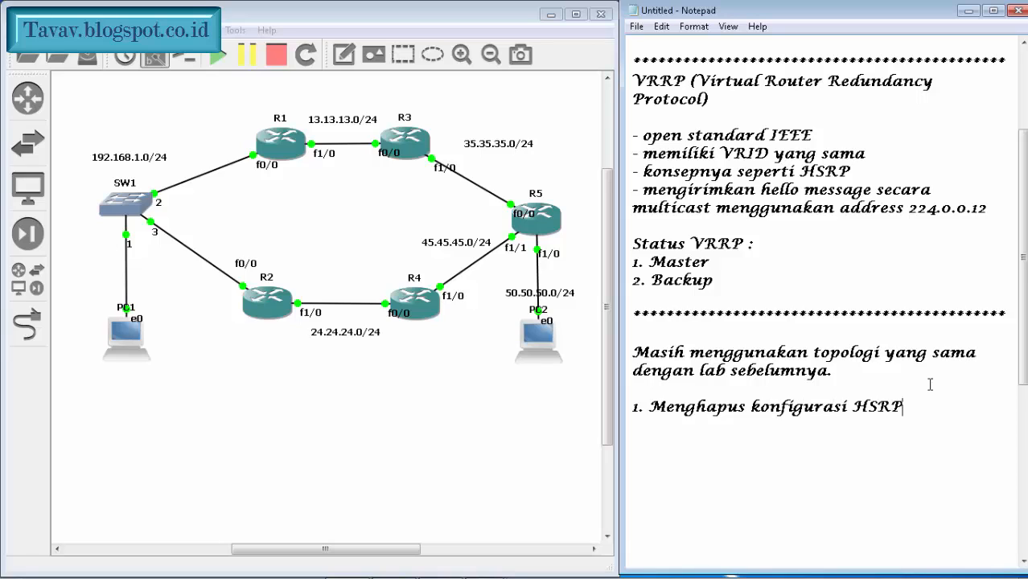
{"action": "type", "text": " di R1 & R2"}
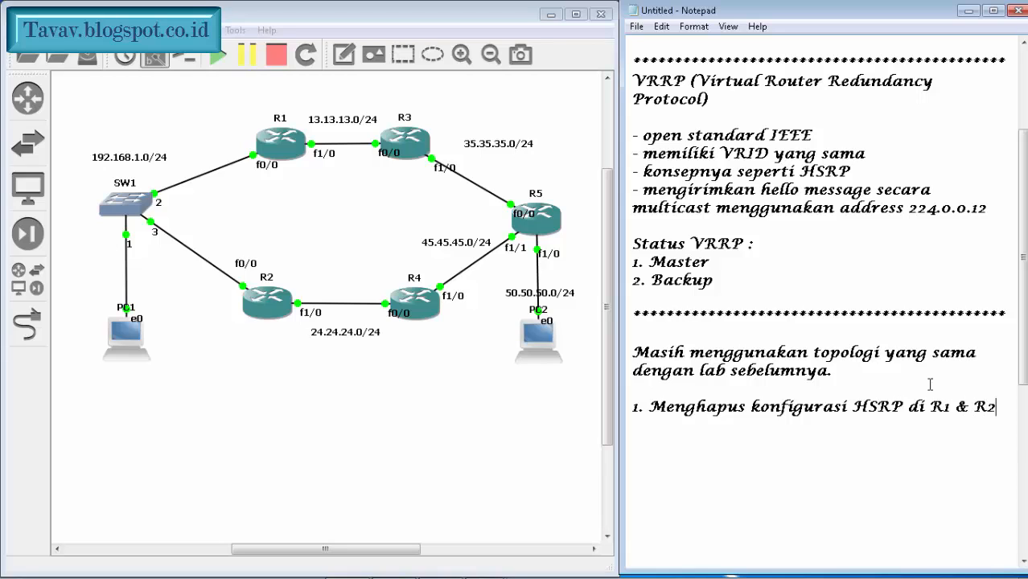
Step: Switch to the GNS3 topology and stop routers R1 and R2
{"action": "left_click", "coordinate": [379, 439]}
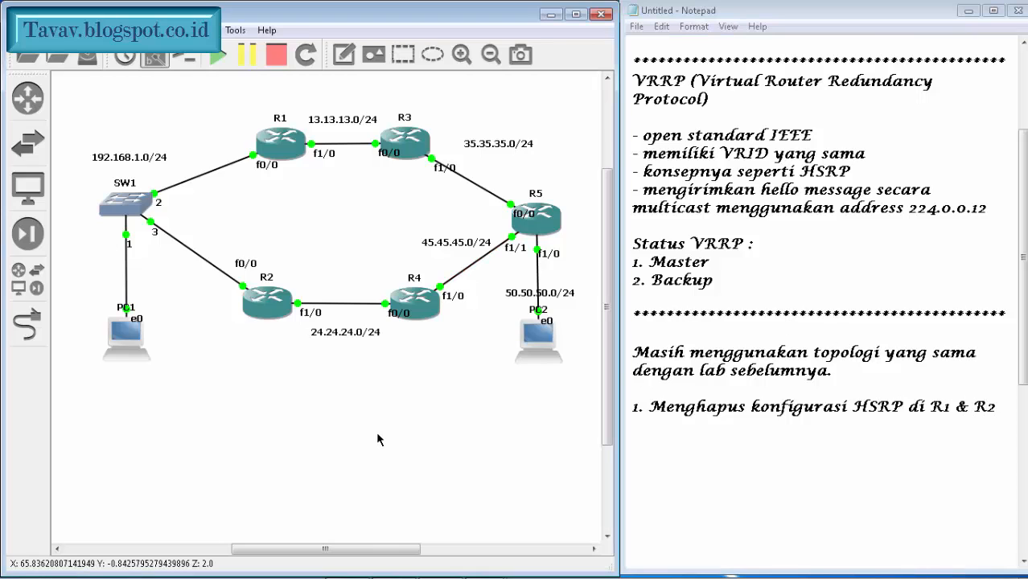
{"action": "left_click", "coordinate": [281, 145]}
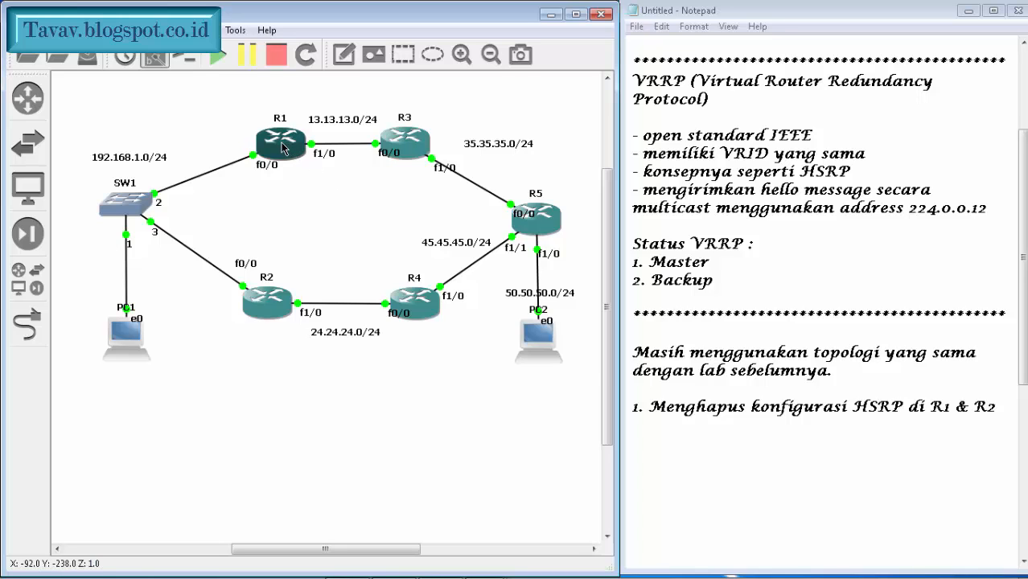
{"action": "right_click", "coordinate": [282, 145]}
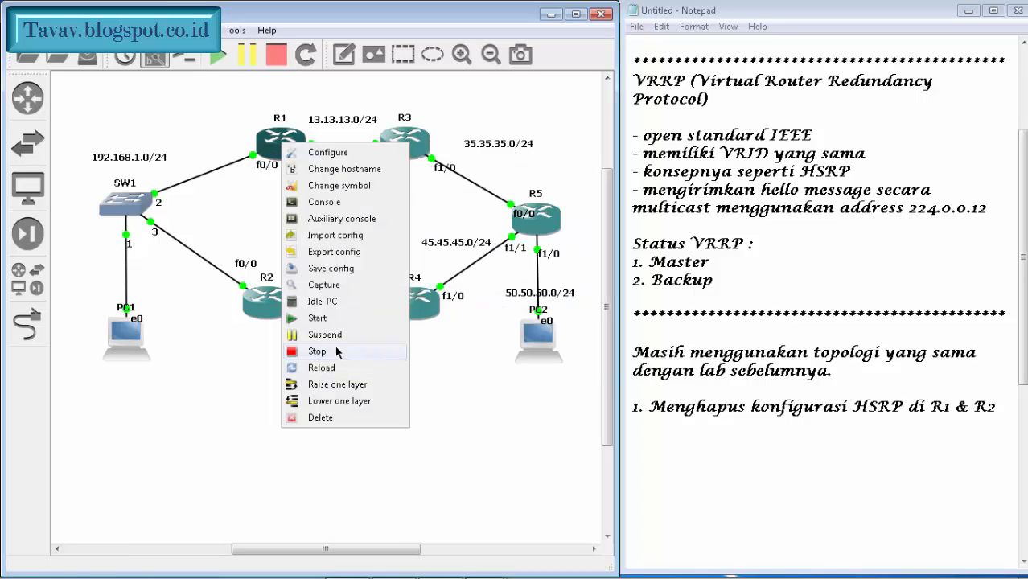
{"action": "left_click", "coordinate": [338, 352]}
{"action": "right_click", "coordinate": [274, 304]}
{"action": "left_click", "coordinate": [330, 212]}
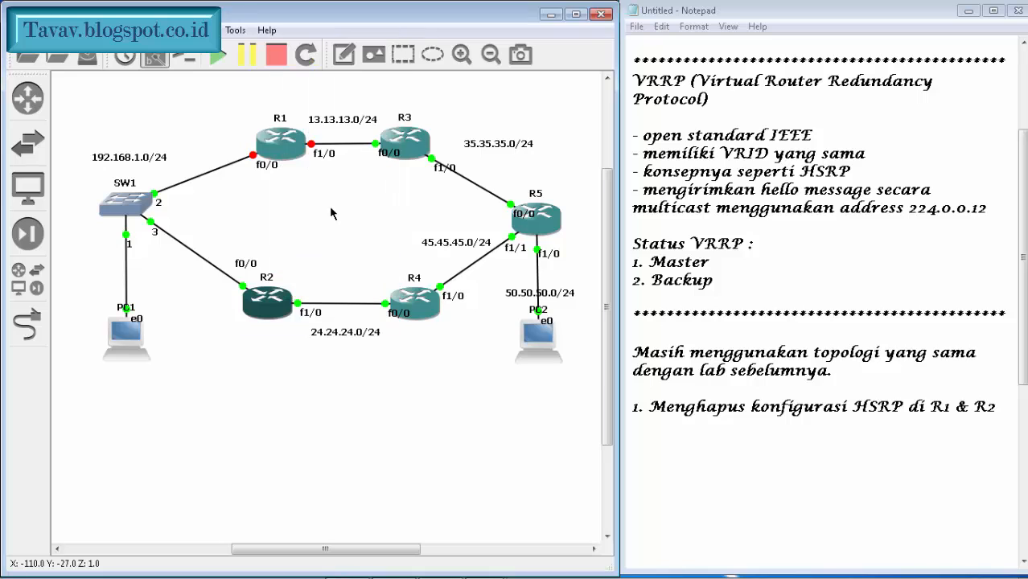
{"action": "right_click", "coordinate": [273, 306]}
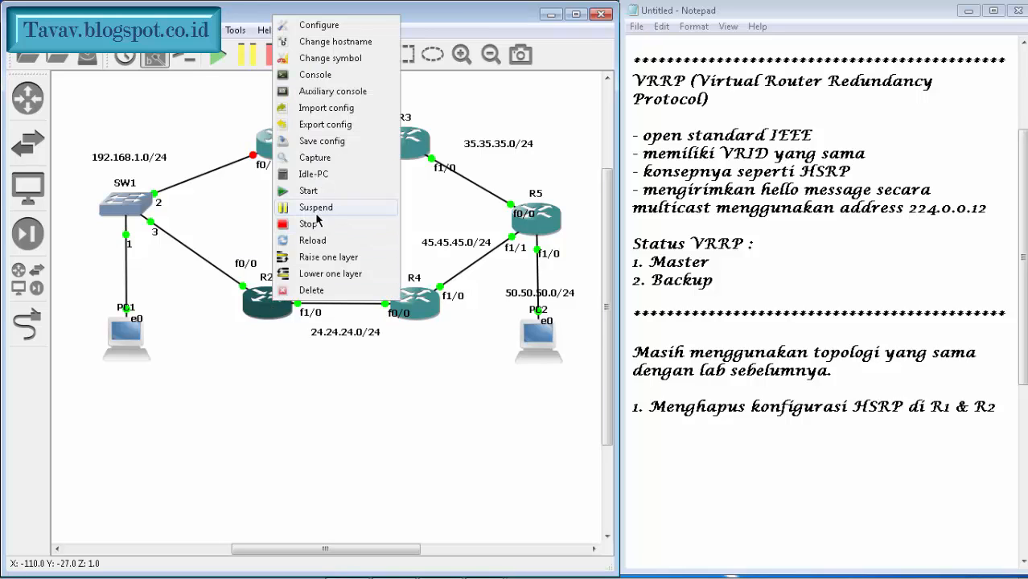
{"action": "left_click", "coordinate": [315, 224]}
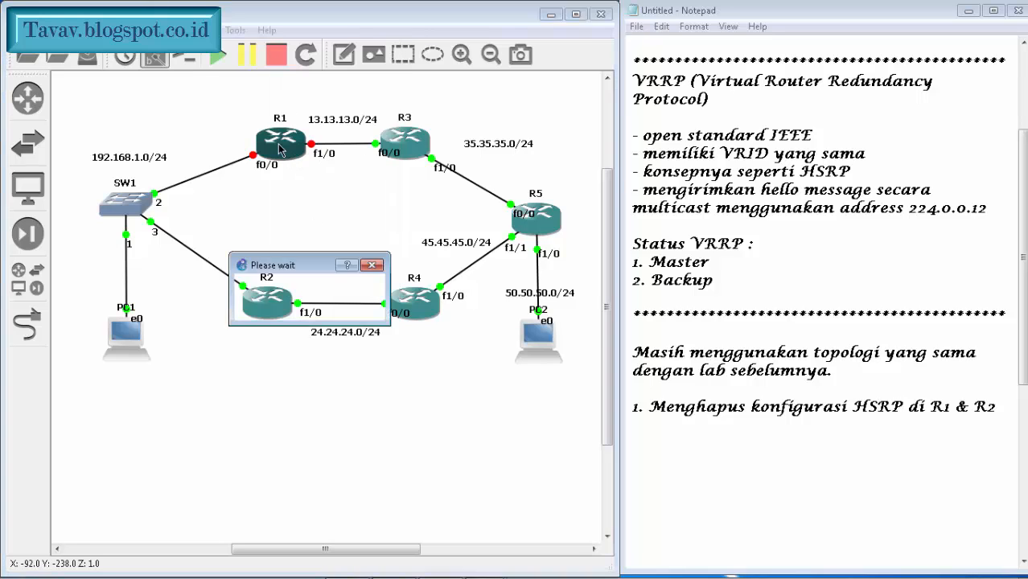
Step: Start routers R1 and R2 again in the topology
{"action": "right_click", "coordinate": [279, 146]}
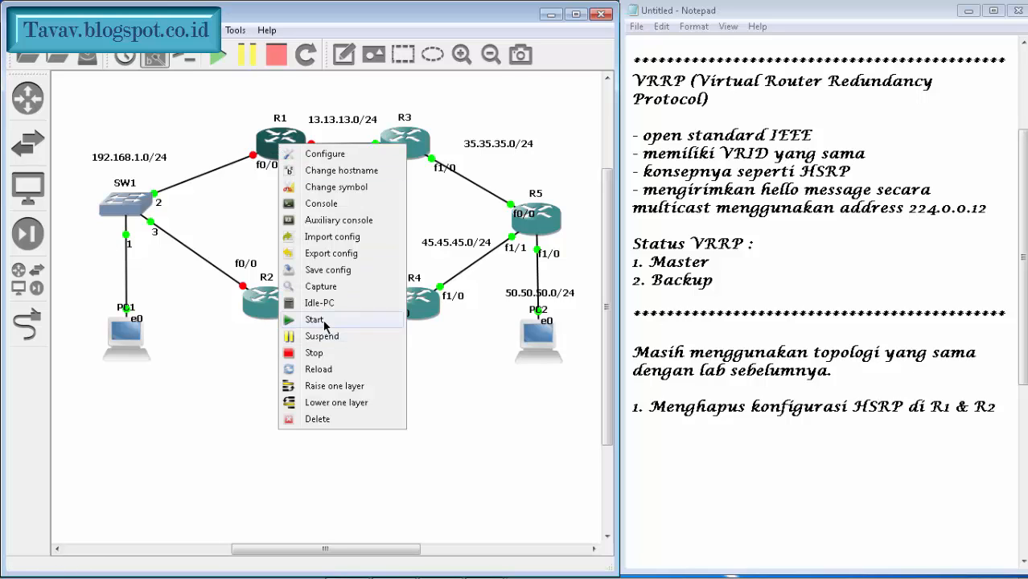
{"action": "left_click", "coordinate": [324, 321]}
{"action": "right_click", "coordinate": [266, 302]}
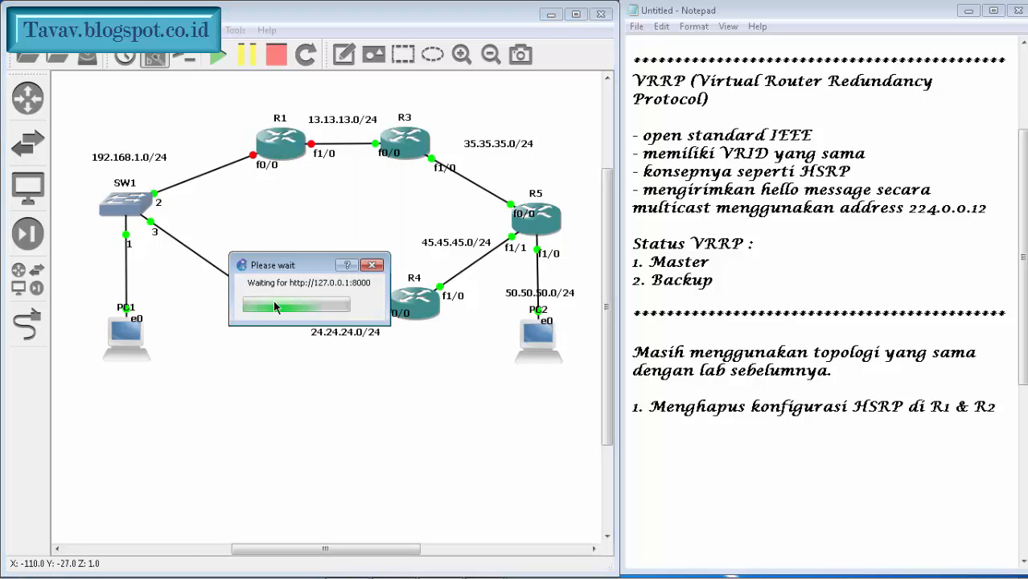
{"action": "right_click", "coordinate": [279, 308]}
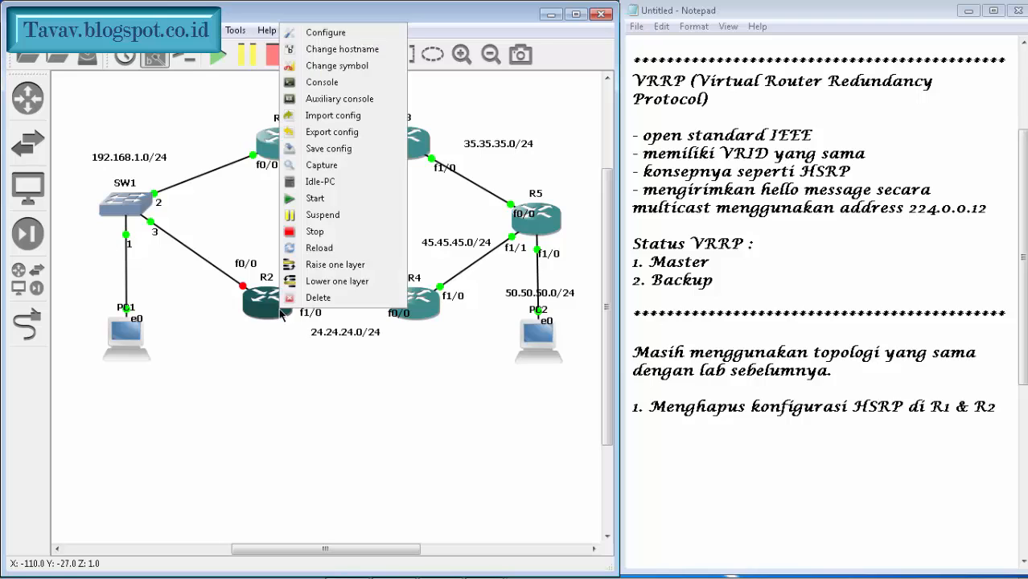
{"action": "left_click", "coordinate": [318, 200]}
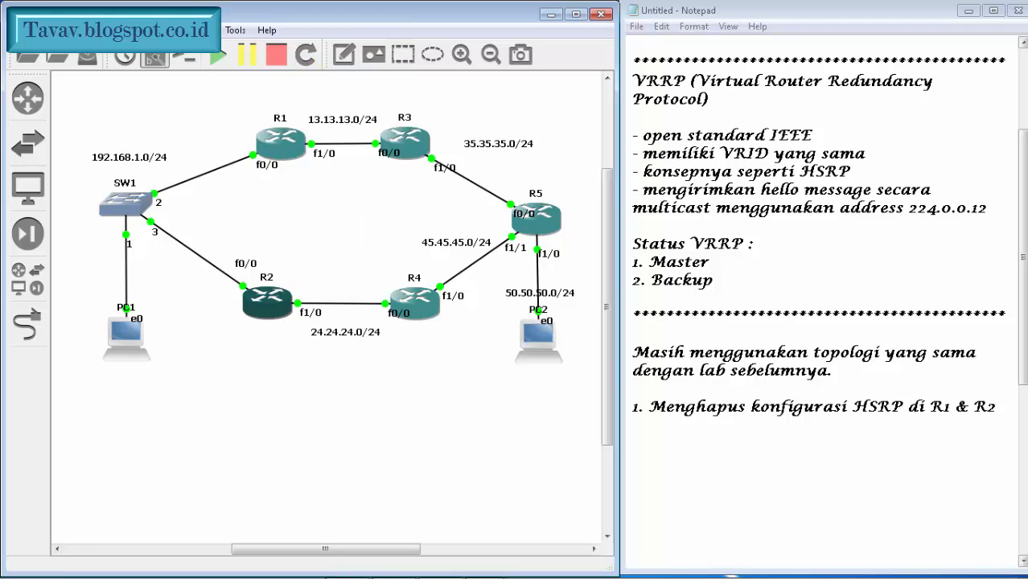
Step: In Notepad, add "2. Maka kita akan mengkonfigurasi IP Address dan juga routing EIGRP untuk R1 & R2" below the first numbered item
{"action": "left_click", "coordinate": [999, 412]}
{"action": "left_click", "coordinate": [1002, 409]}
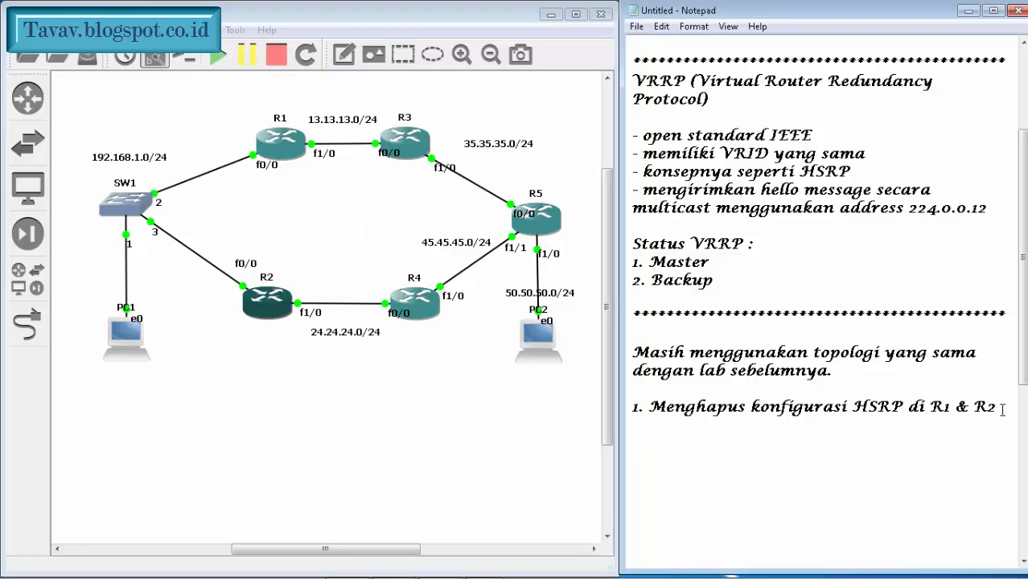
{"action": "key", "text": "Return"}
{"action": "type", "text": "2. Maka kita"}
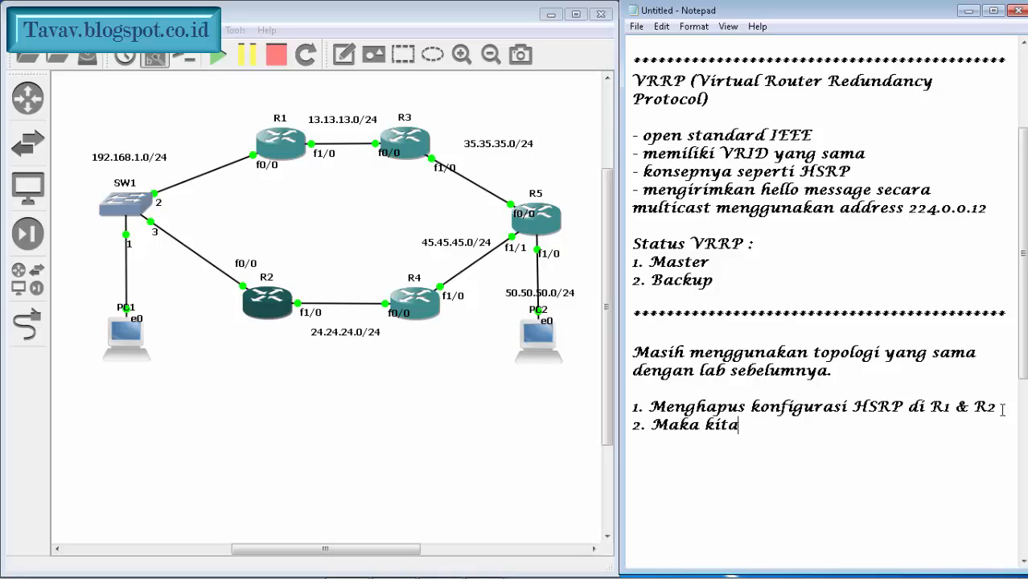
{"action": "type", "text": " akan mengko"}
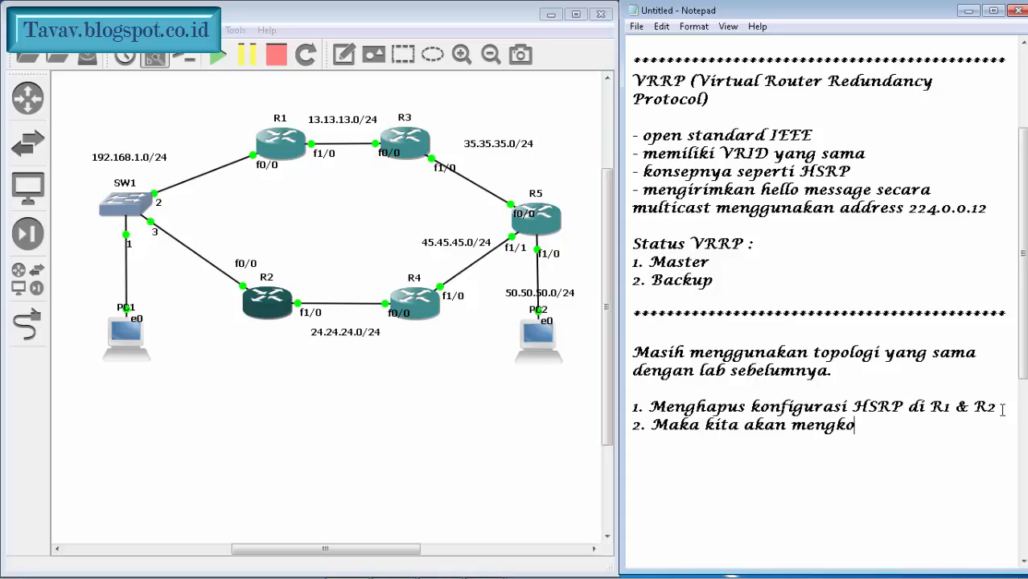
{"action": "type", "text": "nfiguras"}
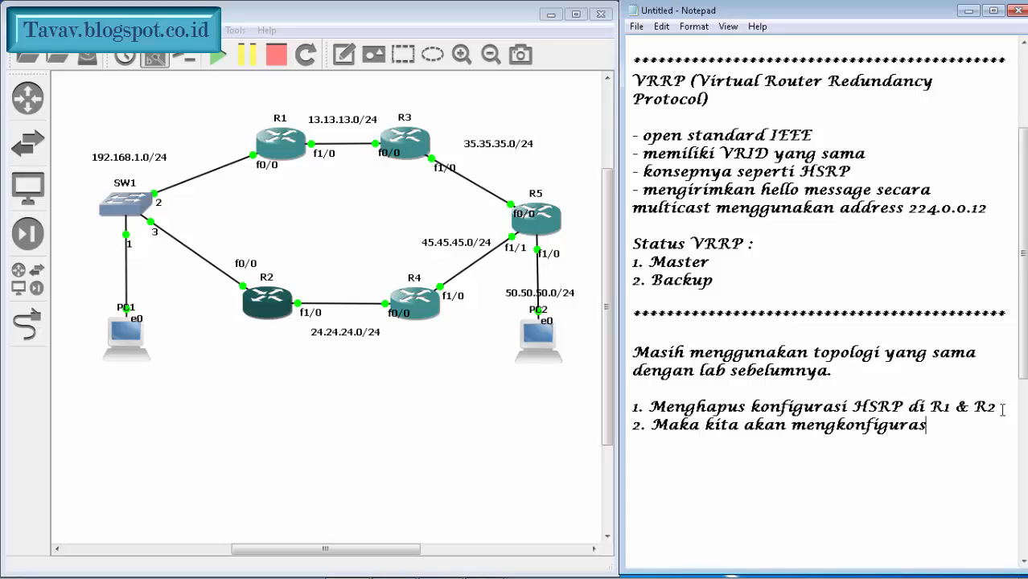
{"action": "type", "text": "i IP Addr"}
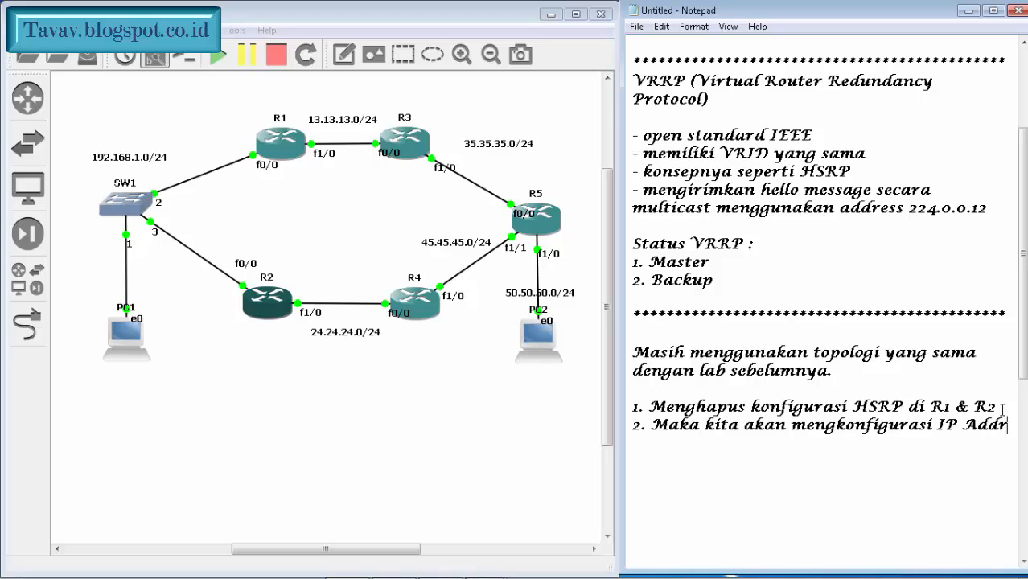
{"action": "type", "text": "ess da j"}
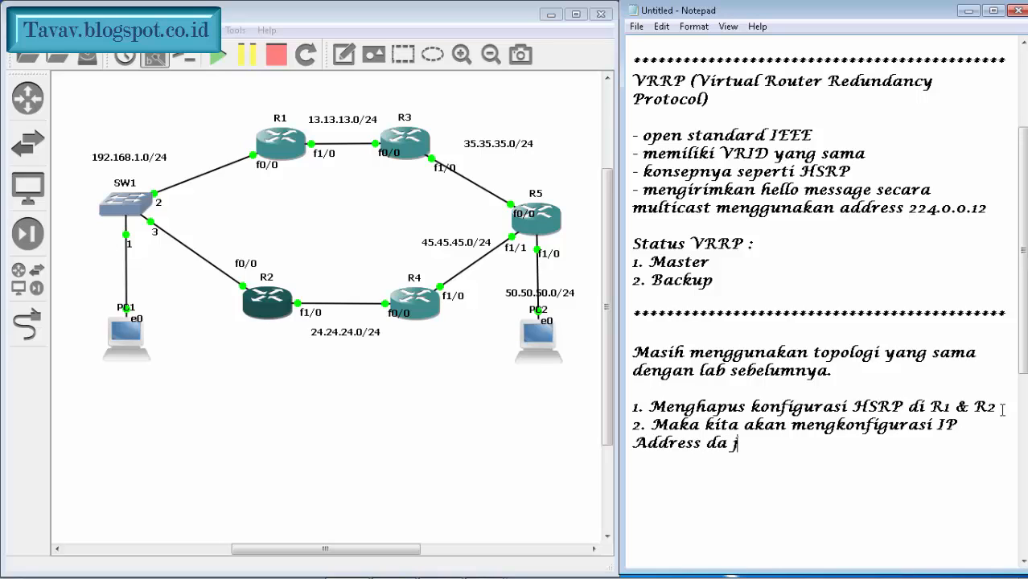
{"action": "type", "text": "uga routi"}
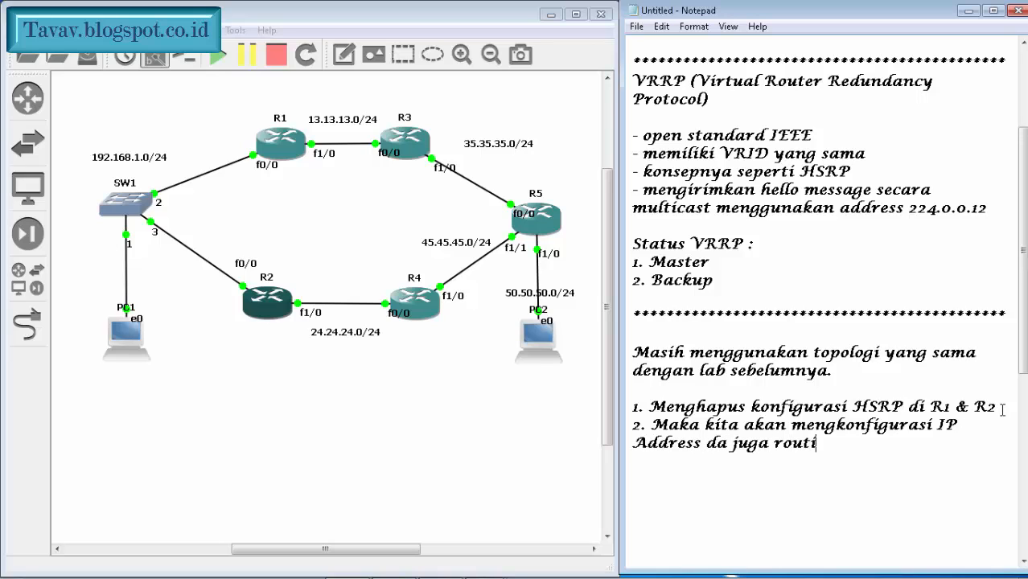
{"action": "type", "text": "ng EIGR"}
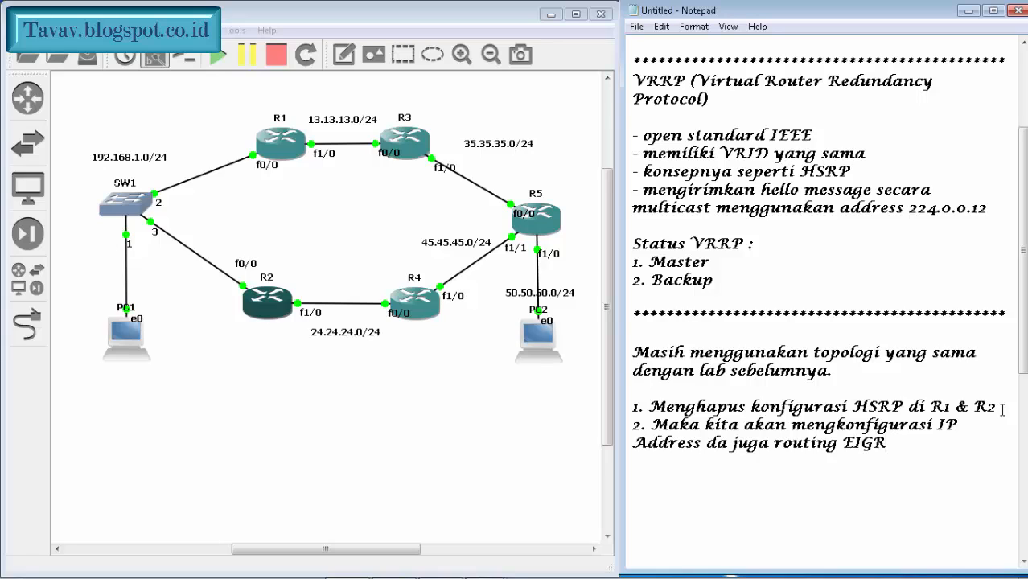
{"action": "type", "text": "P untuk R1"}
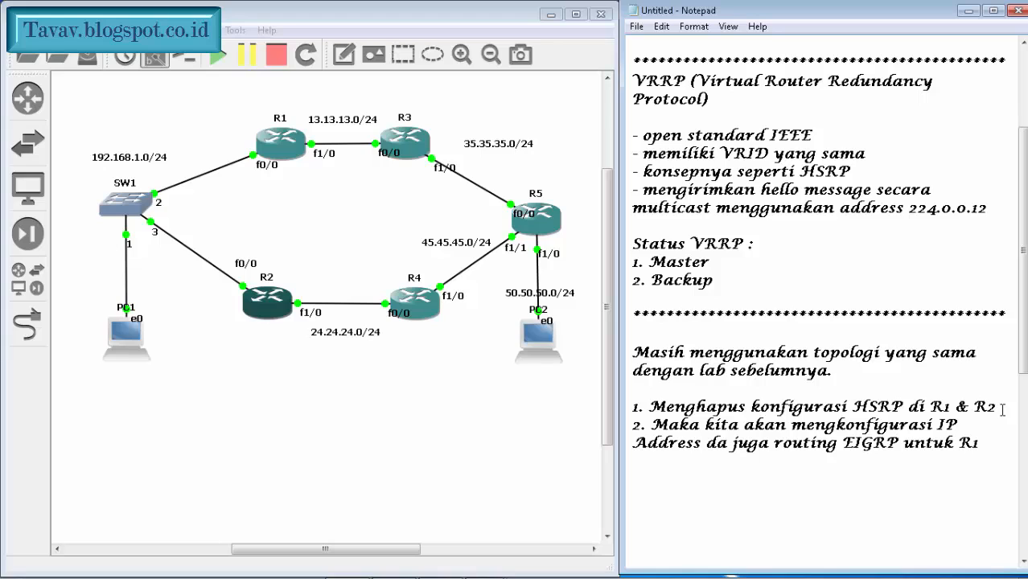
{"action": "type", "text": " & R2"}
{"action": "left_click", "coordinate": [727, 443]}
{"action": "type", "text": "n"}
Step: Switch to the open console window of router R1
{"action": "left_click", "coordinate": [473, 458]}
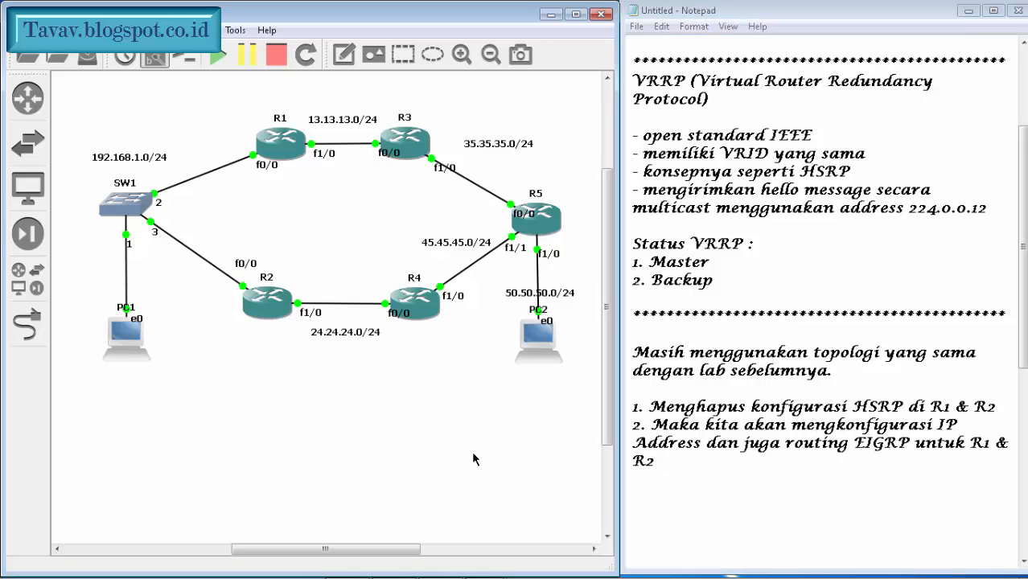
{"action": "left_click", "coordinate": [492, 566]}
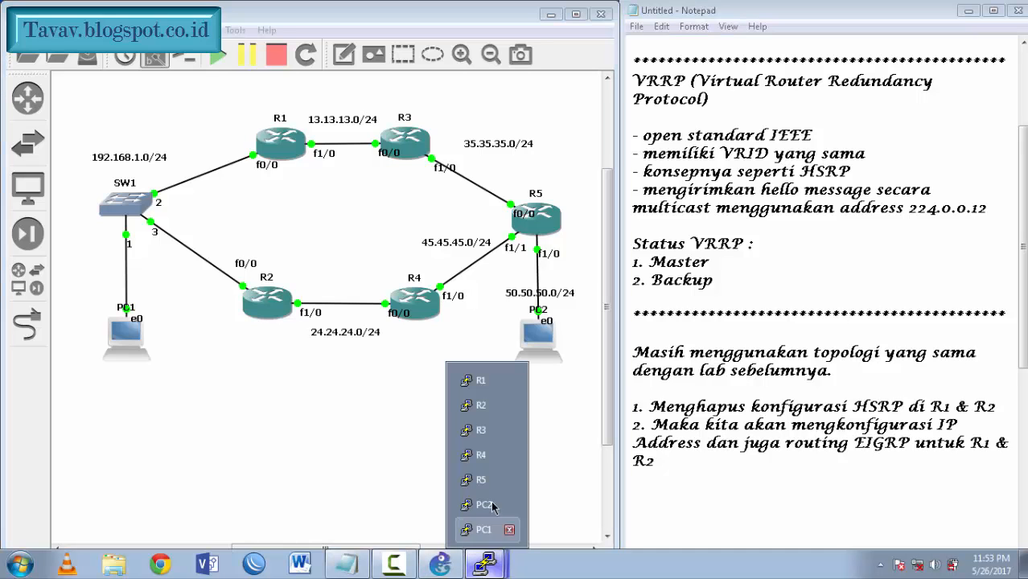
{"action": "left_click", "coordinate": [487, 381]}
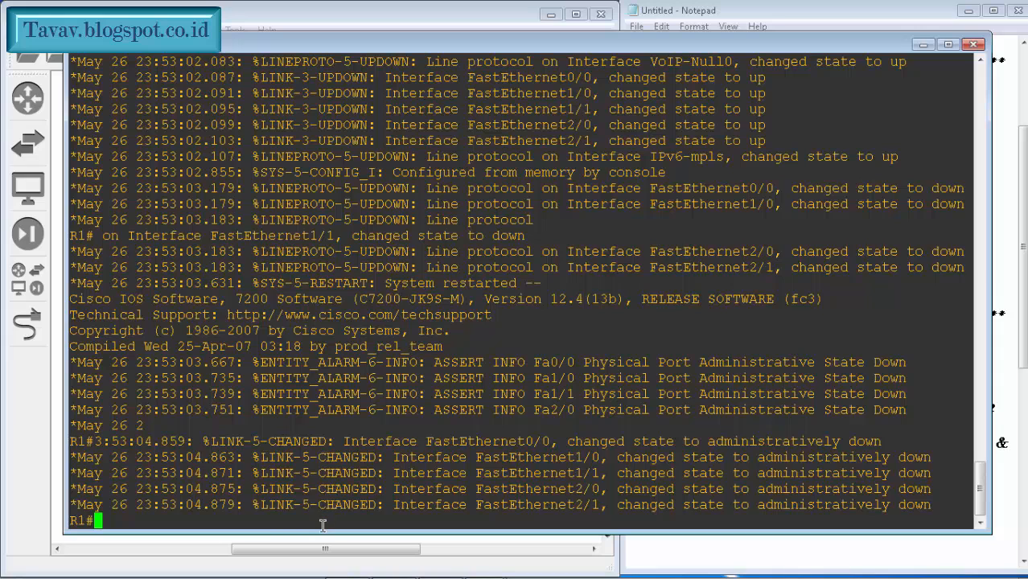
Step: Enter global configuration mode on R1 and assign 192.168.1.1 255.255.255.0 to interface f0/0
{"action": "type", "text": "conf t"}
{"action": "key", "text": "Return"}
{"action": "key", "text": "Return"}
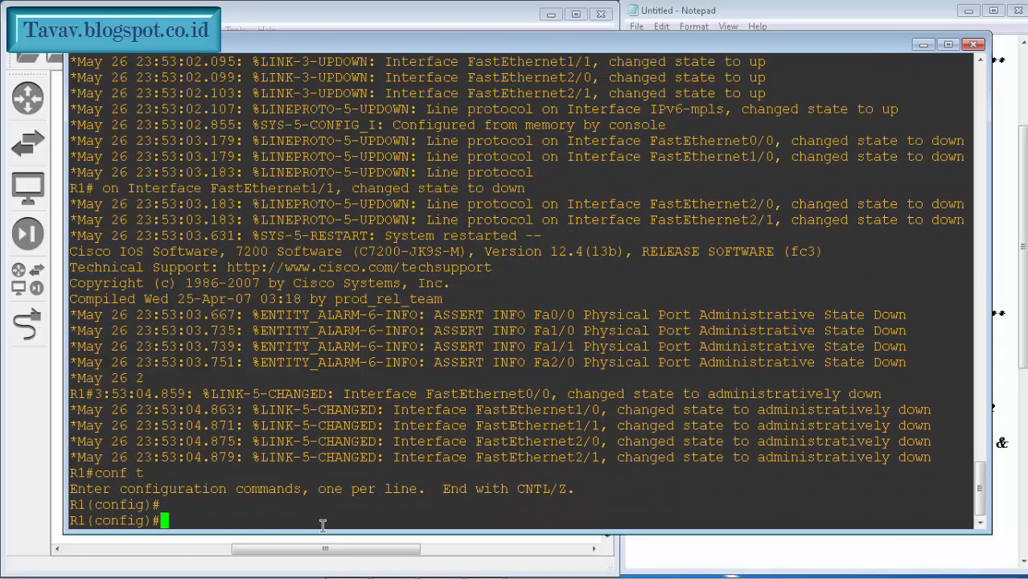
{"action": "type", "text": "int f0/0"}
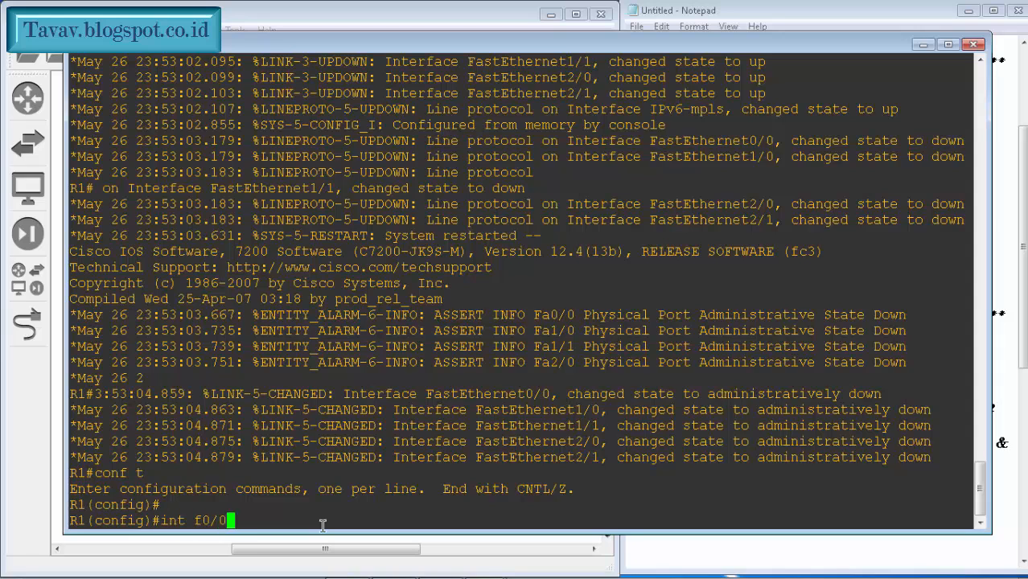
{"action": "key", "text": "Return"}
{"action": "type", "text": "ip a"}
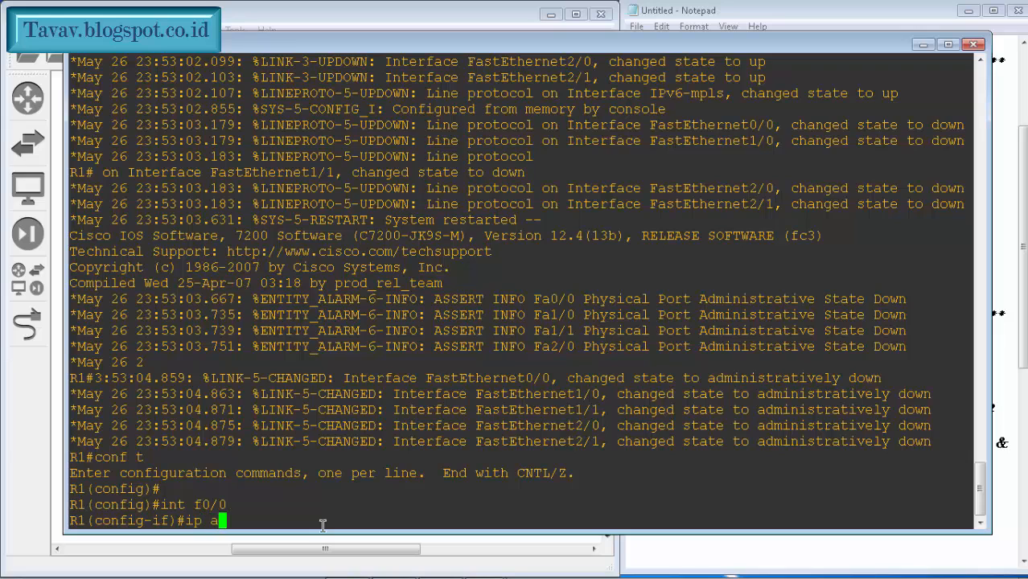
{"action": "type", "text": "dd 192.168"}
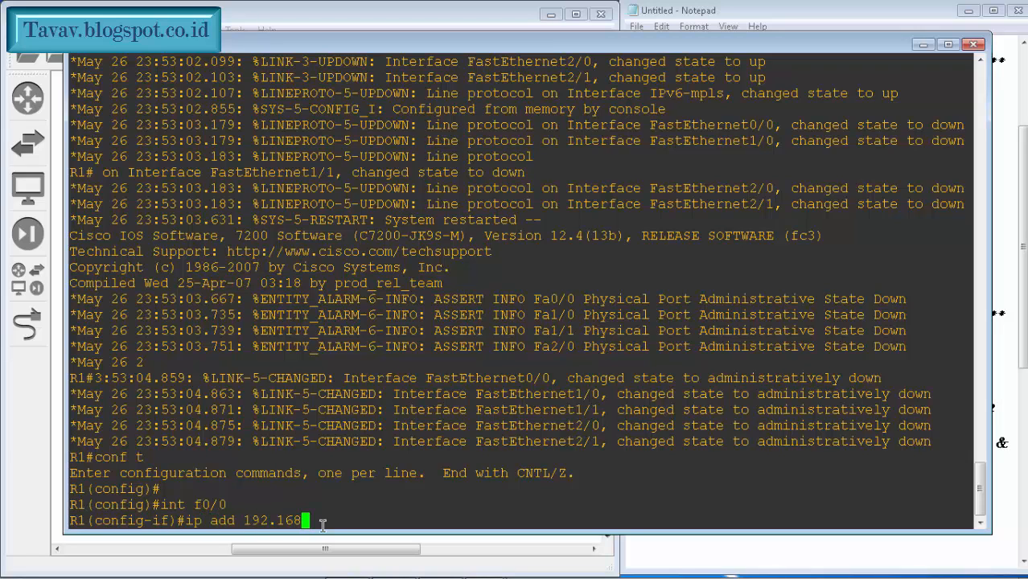
{"action": "type", "text": ".1.1 255.255.255.0"}
{"action": "key", "text": "Return"}
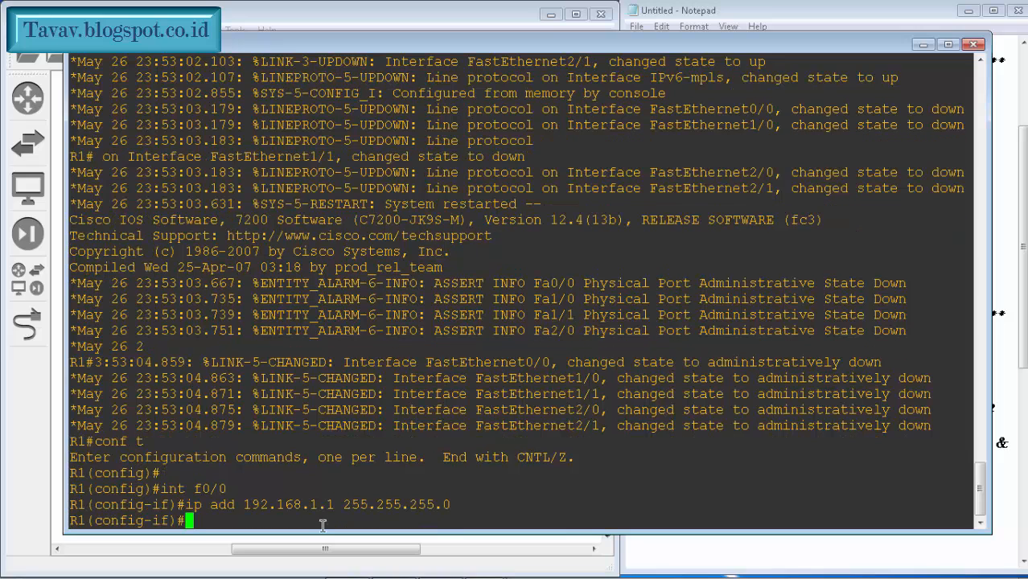
Step: Enable interface f0/0 on R1 with no shutdown and return to global configuration mode
{"action": "type", "text": "no sh"}
{"action": "key", "text": "Return"}
{"action": "key", "text": "Return"}
{"action": "type", "text": "exit"}
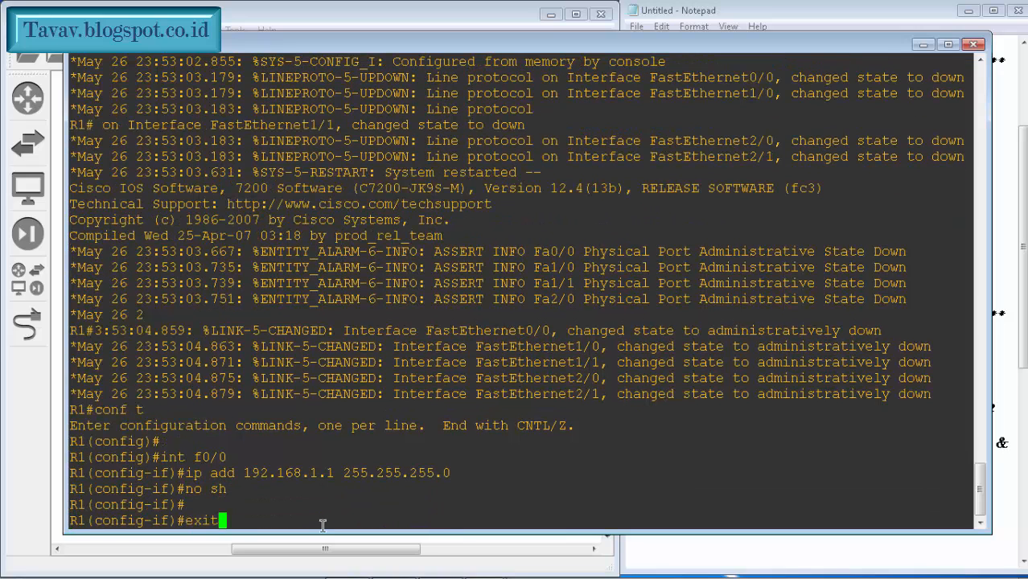
{"action": "key", "text": "Return"}
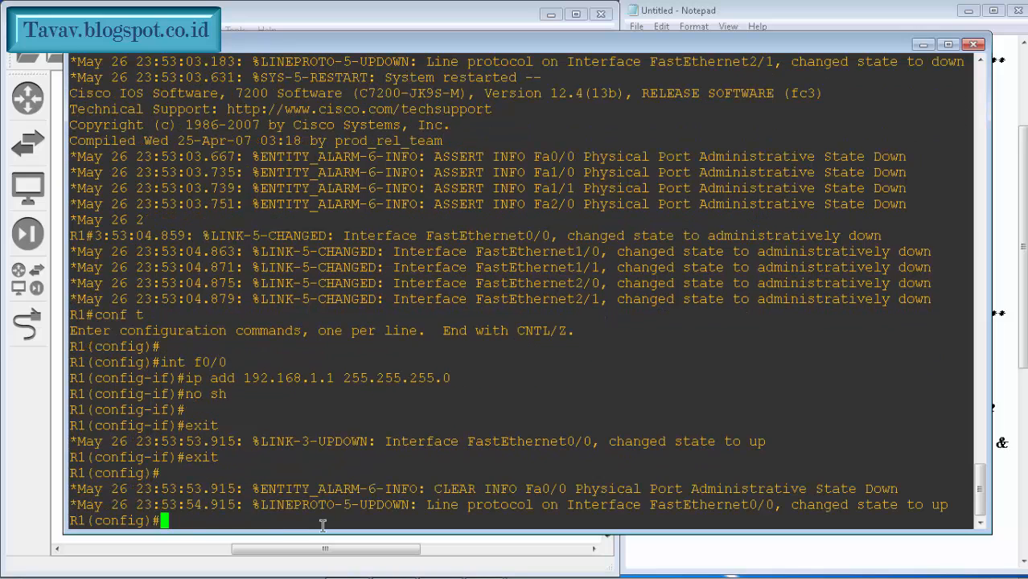
Step: Assign IP address 13.13.13.1 255.255.255.0 to interface f1/0 on R1
{"action": "type", "text": "int f1/0"}
{"action": "key", "text": "Return"}
{"action": "type", "text": "ig-if)#i"}
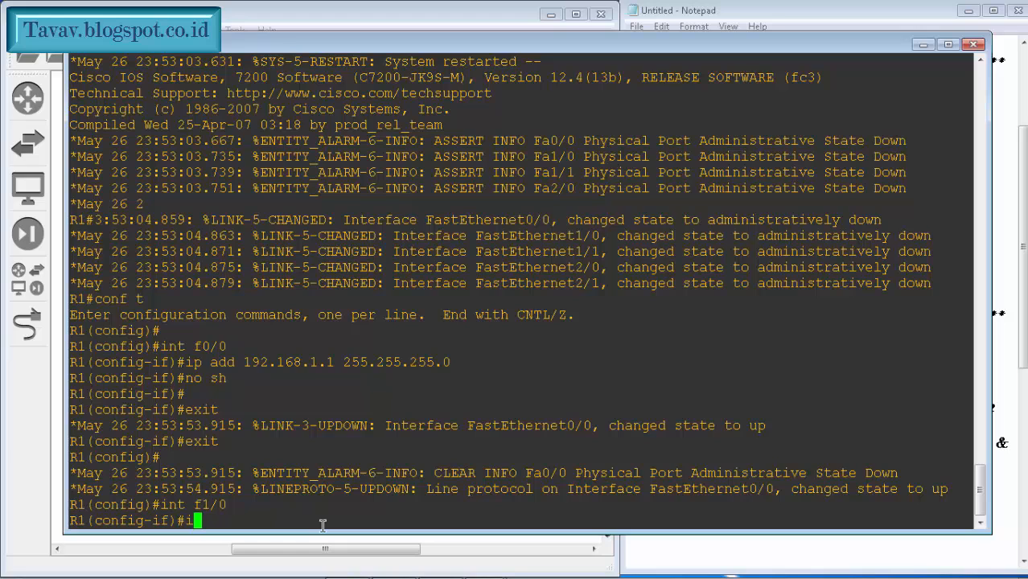
{"action": "type", "text": "p add 13.13.13"}
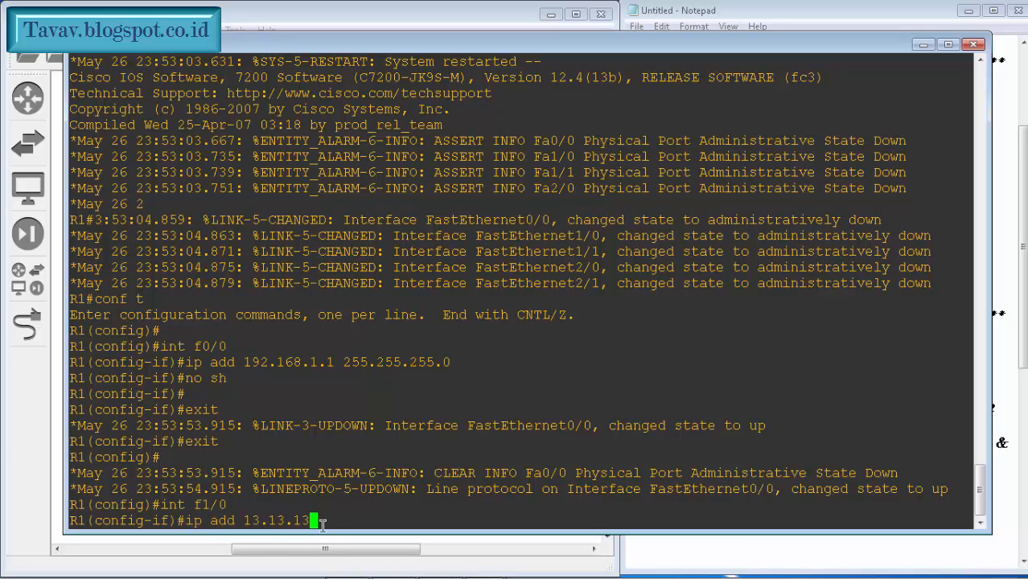
{"action": "type", "text": ".1 255.255"}
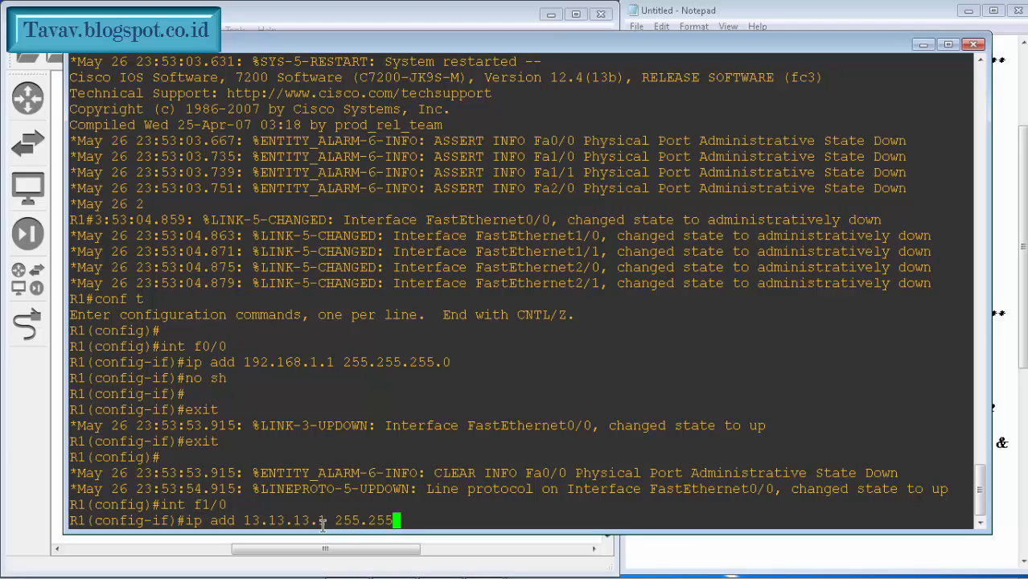
{"action": "type", "text": ".255.0"}
{"action": "key", "text": "Return"}
Step: Enable interface f1/0 on R1 with no shutdown and leave interface configuration
{"action": "type", "text": "no sh"}
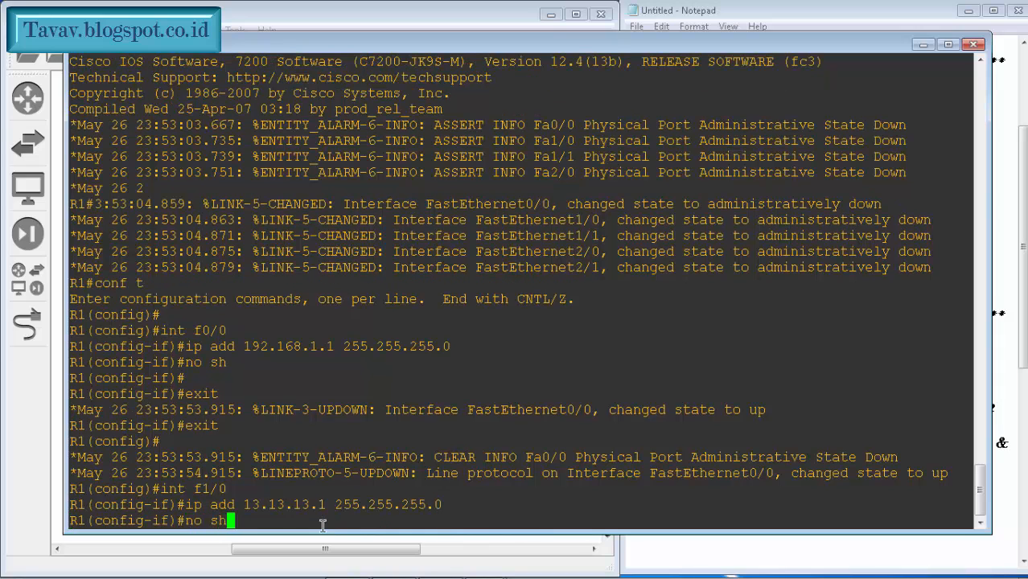
{"action": "key", "text": "Return"}
{"action": "key", "text": "Return"}
{"action": "type", "text": "exit"}
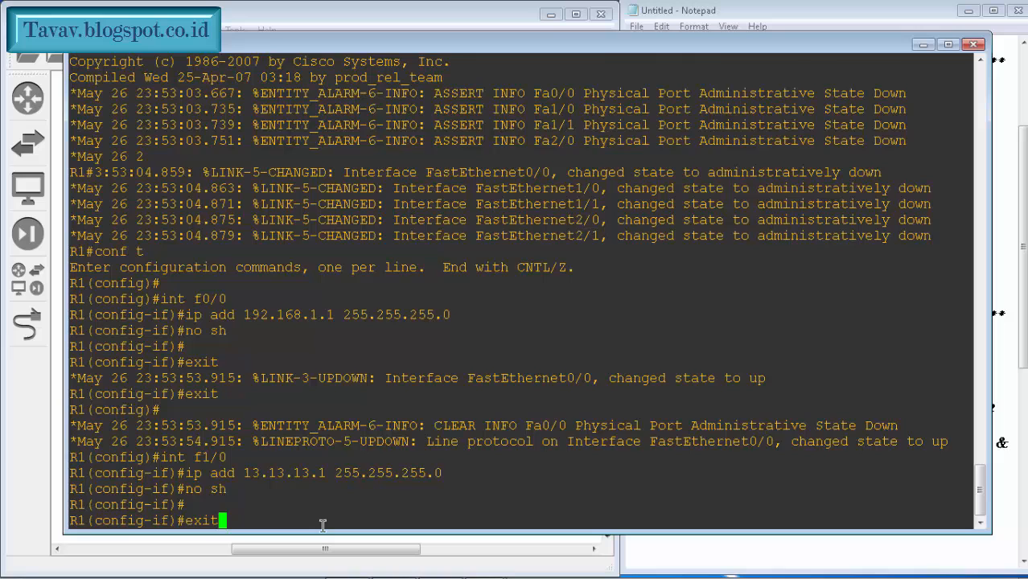
{"action": "key", "text": "Return"}
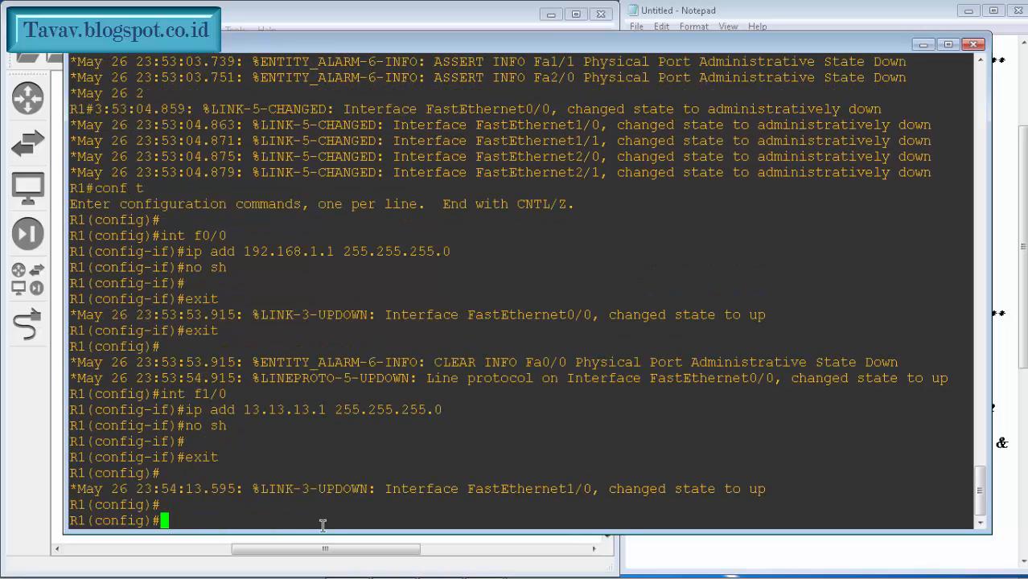
{"action": "key", "text": "Return"}
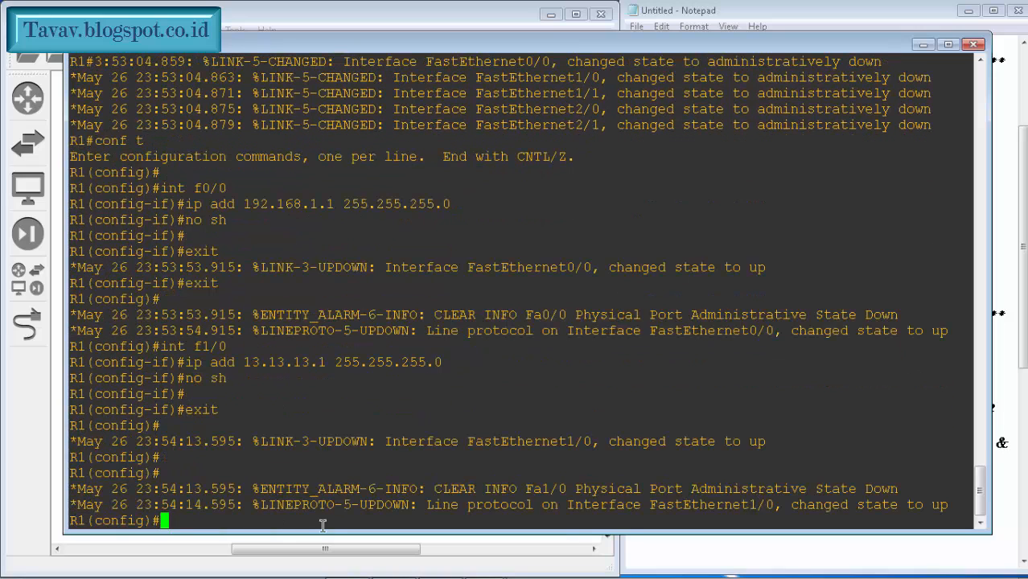
Step: Start EIGRP with autonomous system 1 on R1 and disable automatic summarization
{"action": "type", "text": "router e"}
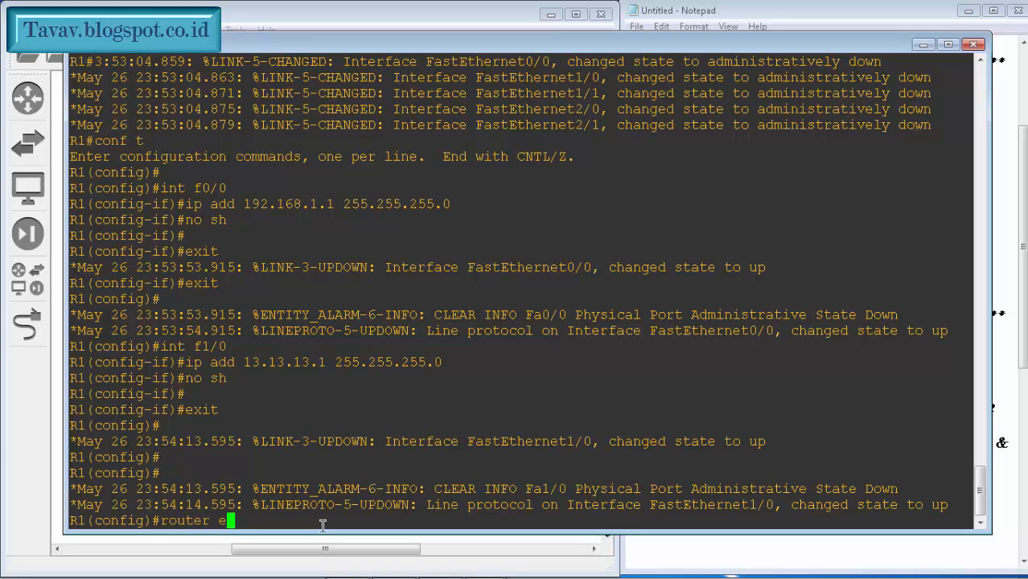
{"action": "type", "text": "igrp 1"}
{"action": "key", "text": "Return"}
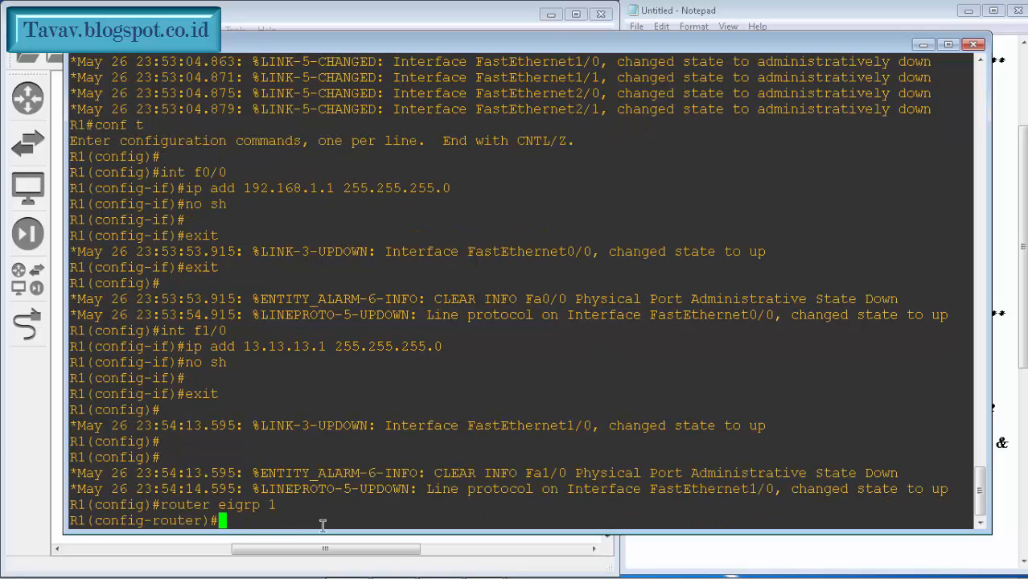
{"action": "type", "text": "no aut"}
{"action": "key", "text": "Tab"}
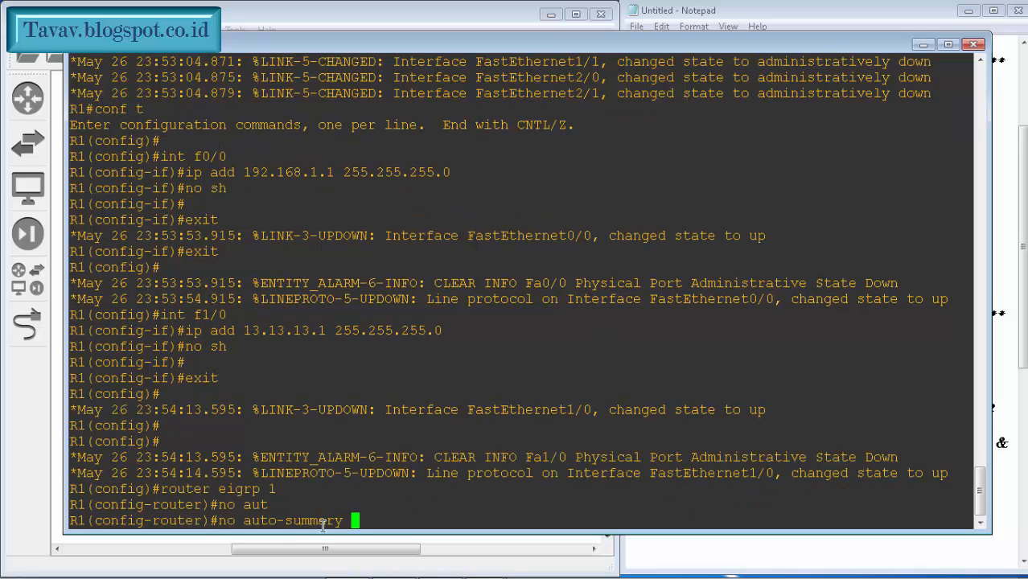
{"action": "key", "text": "Return"}
Step: Advertise networks 192.168.1.0 and 13.13.13.0 in R1's EIGRP 1 process, and exit router configuration
{"action": "type", "text": "net"}
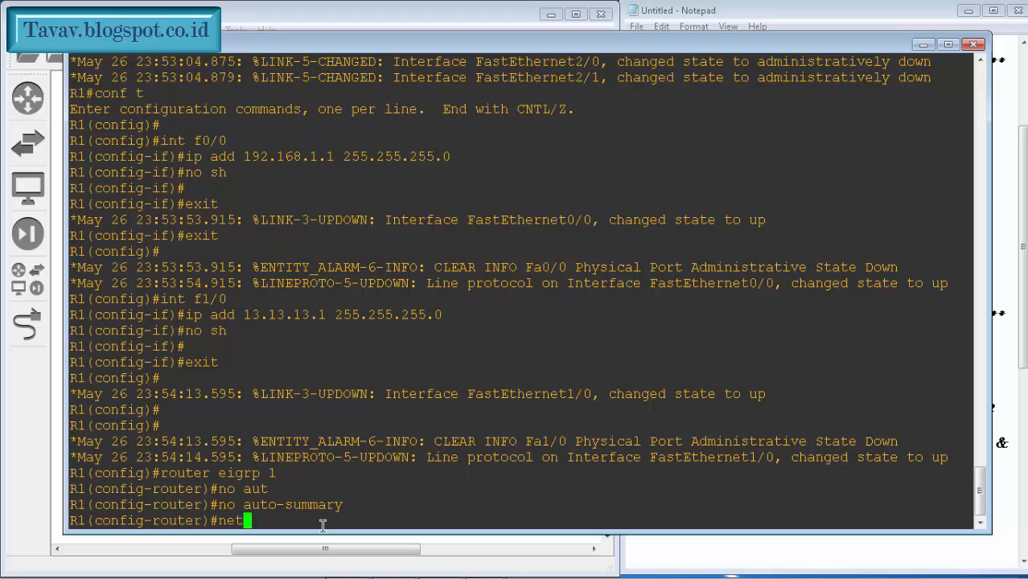
{"action": "key", "text": "Tab"}
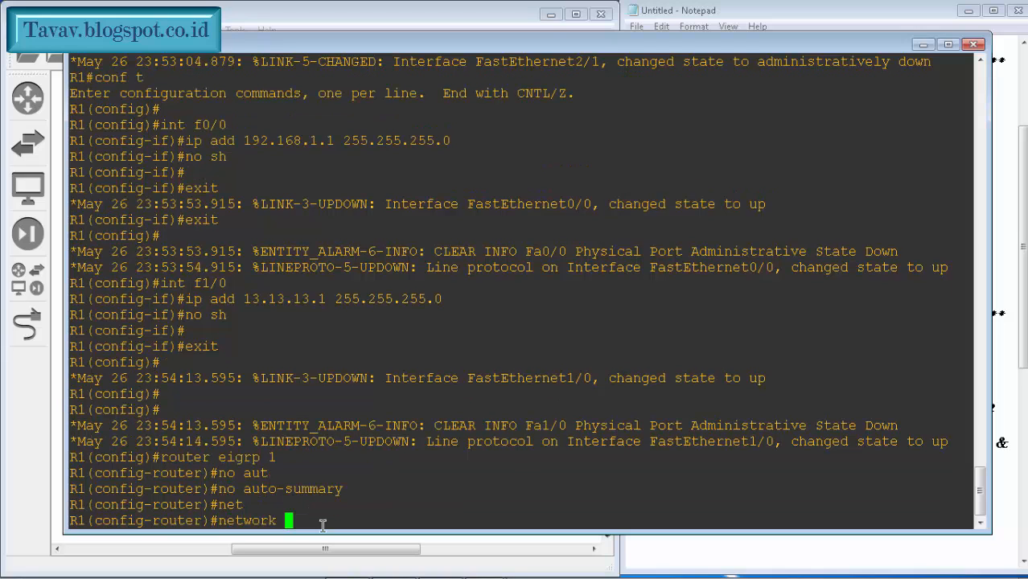
{"action": "type", "text": "192.168.1.0"}
{"action": "key", "text": "Return"}
{"action": "type", "text": "net"}
{"action": "key", "text": "Tab"}
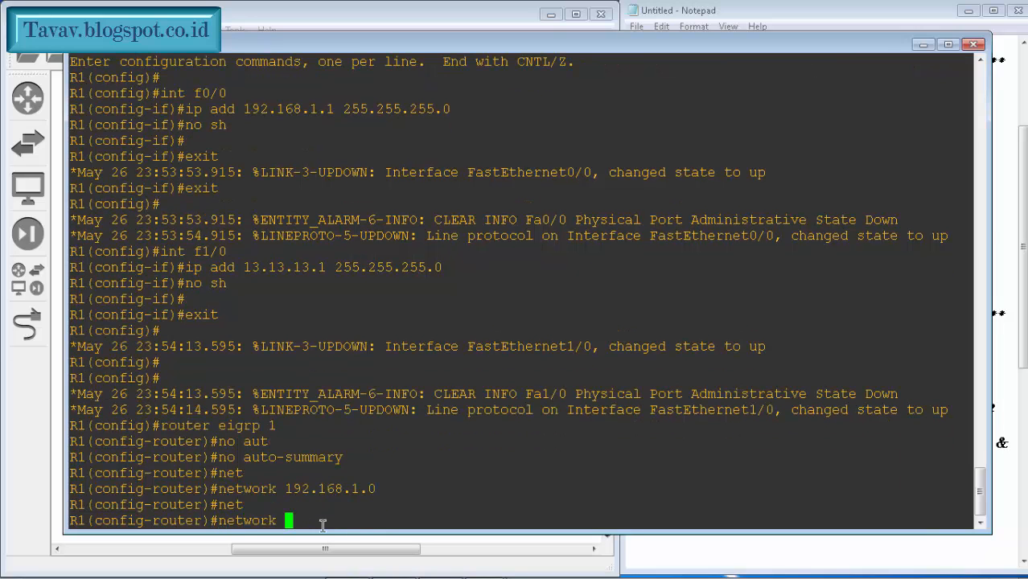
{"action": "type", "text": "13.13.13.0"}
{"action": "key", "text": "Return"}
{"action": "type", "text": "exit"}
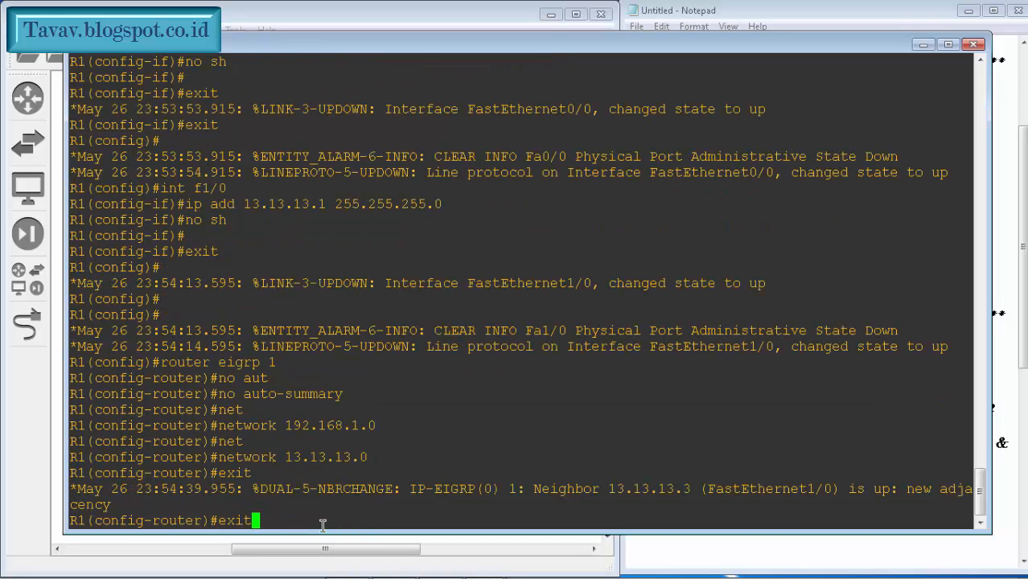
{"action": "key", "text": "Return"}
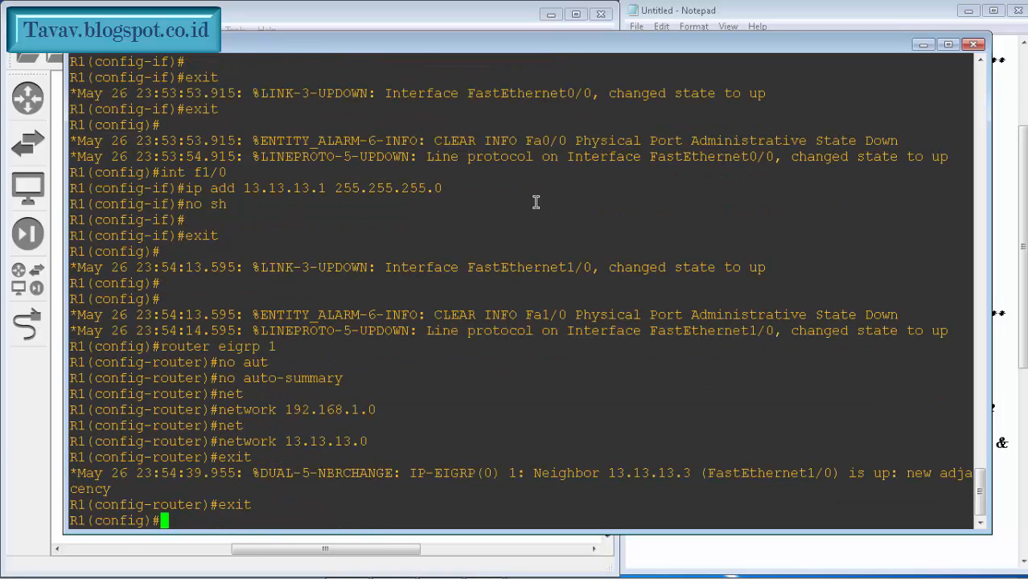
Step: Minimize R1's console and switch to the open console window of router R2
{"action": "left_click", "coordinate": [917, 46]}
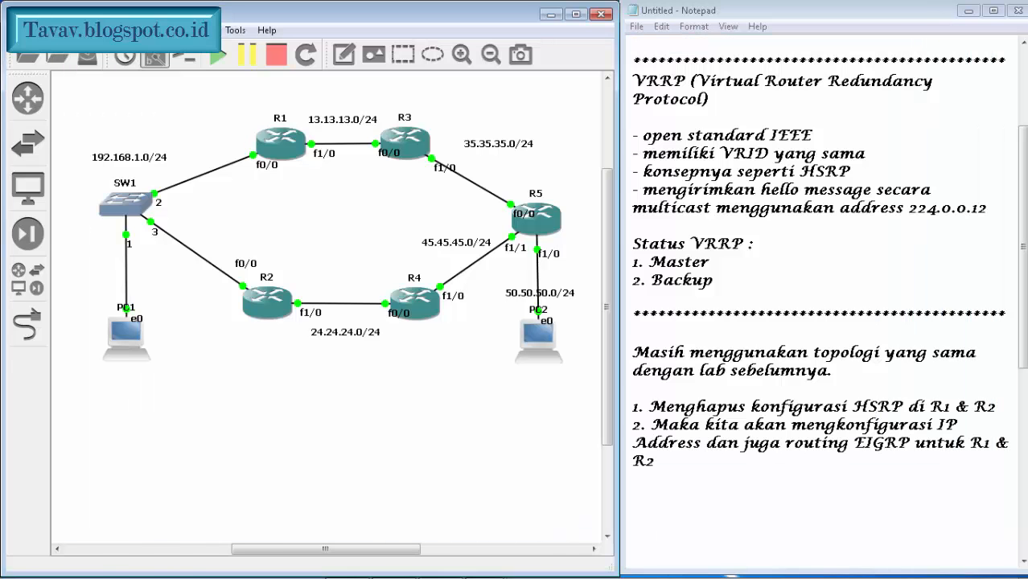
{"action": "left_click", "coordinate": [489, 565]}
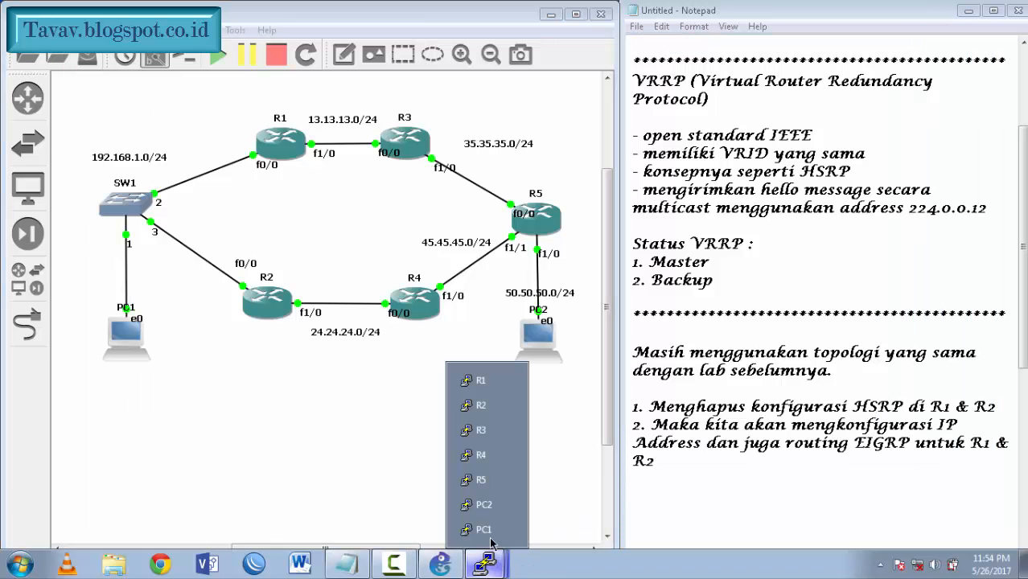
{"action": "left_click", "coordinate": [489, 405]}
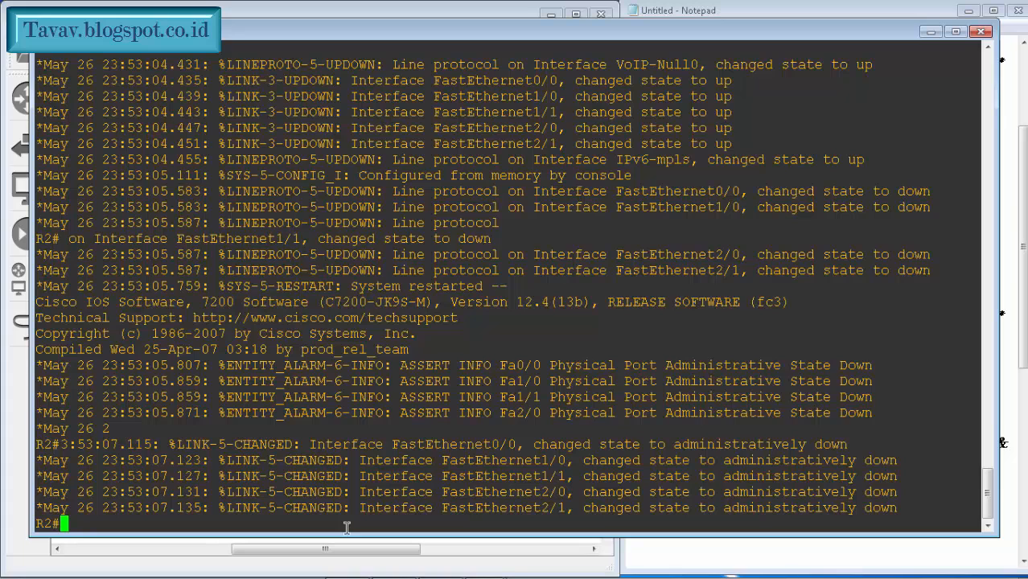
Step: In R2's global configuration, assign 192.168.1.2 255.255.255.0 to interface f0/0 and enable the interface
{"action": "type", "text": "conf t"}
{"action": "key", "text": "Return"}
{"action": "type", "text": "int"}
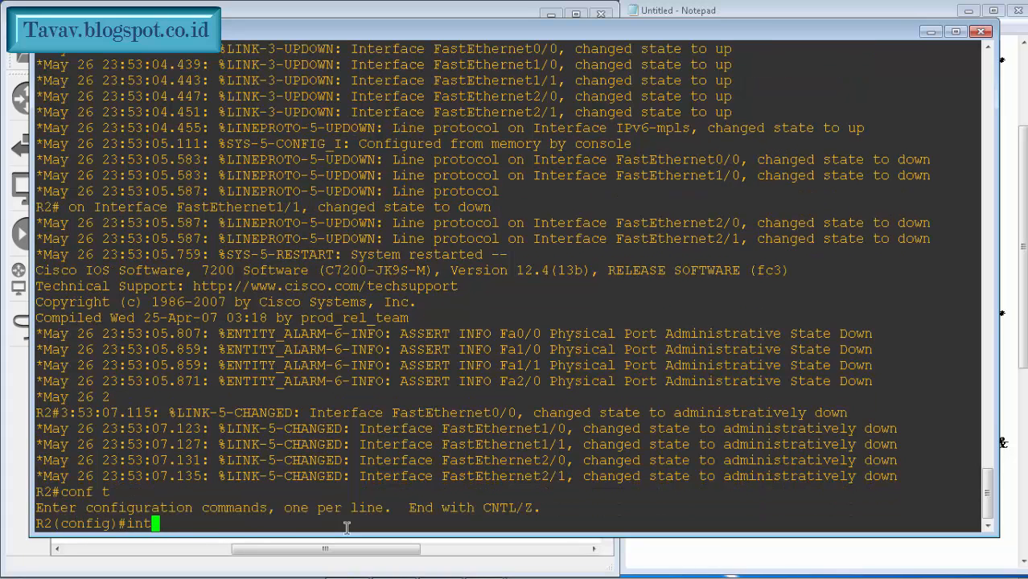
{"action": "type", "text": " f0/0"}
{"action": "key", "text": "Return"}
{"action": "type", "text": "ip add "}
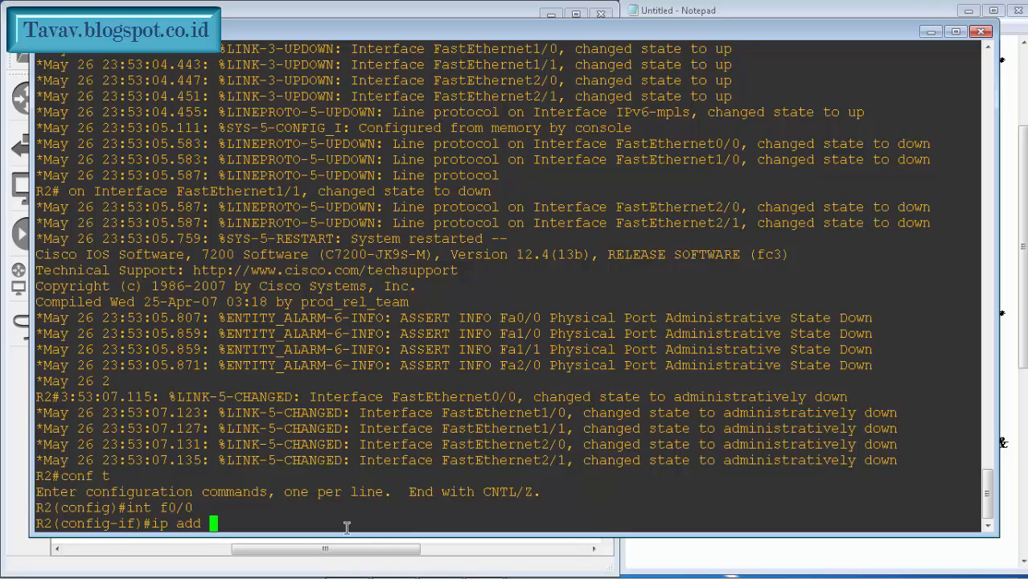
{"action": "type", "text": "192.168.1.2 "}
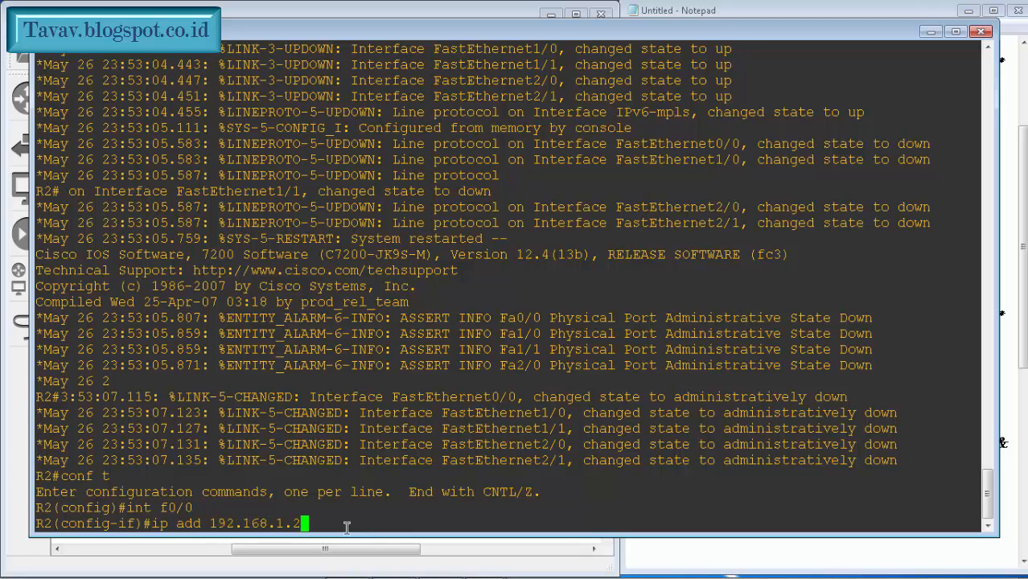
{"action": "type", "text": "255.255.255.0"}
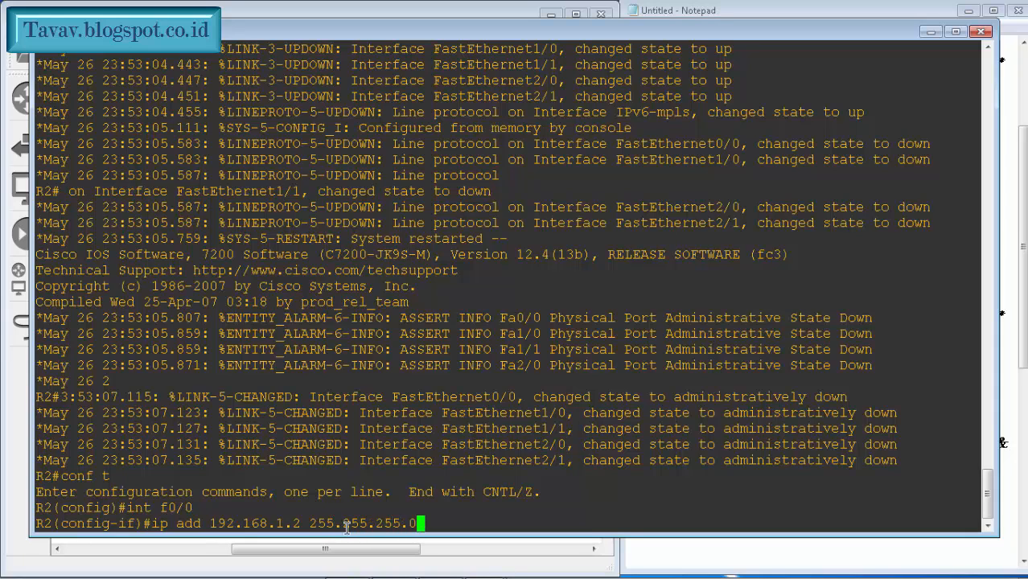
{"action": "key", "text": "Return"}
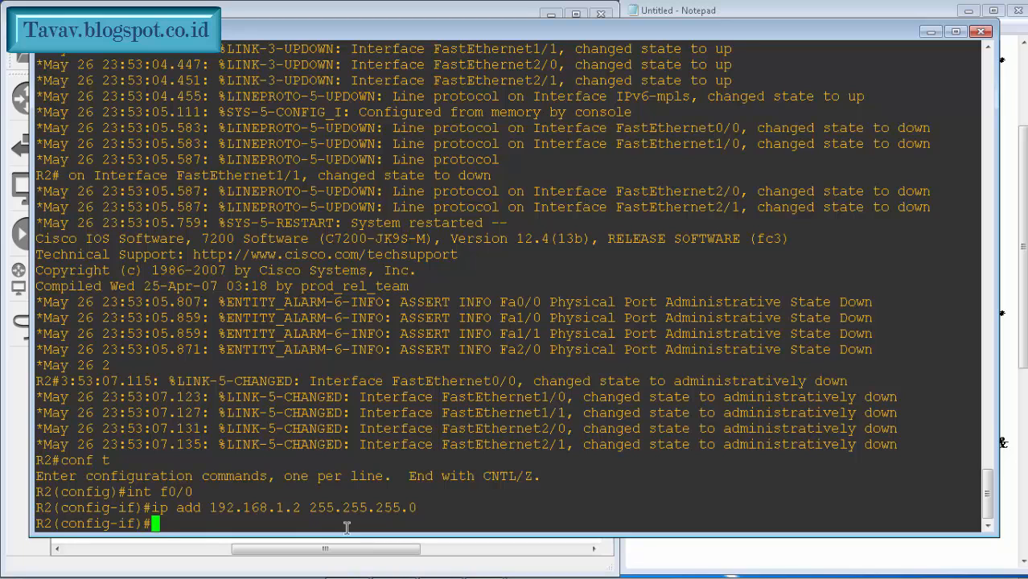
{"action": "type", "text": "no sh"}
{"action": "key", "text": "Return"}
{"action": "key", "text": "Return"}
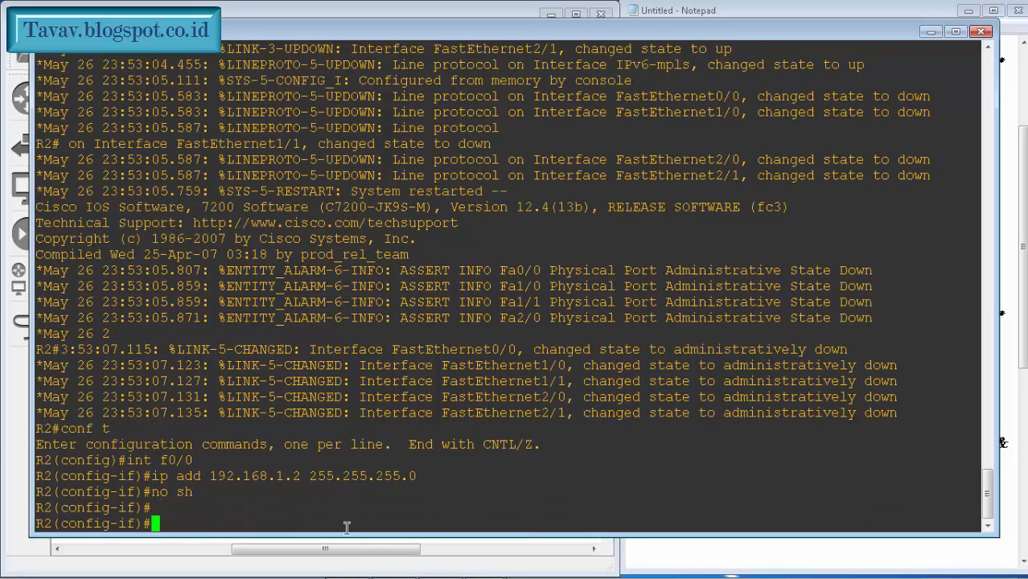
Step: Assign 24.24.24.2 255.255.255.0 to R2's interface f1/0, enable it, and exit interface configuration
{"action": "type", "text": "int f"}
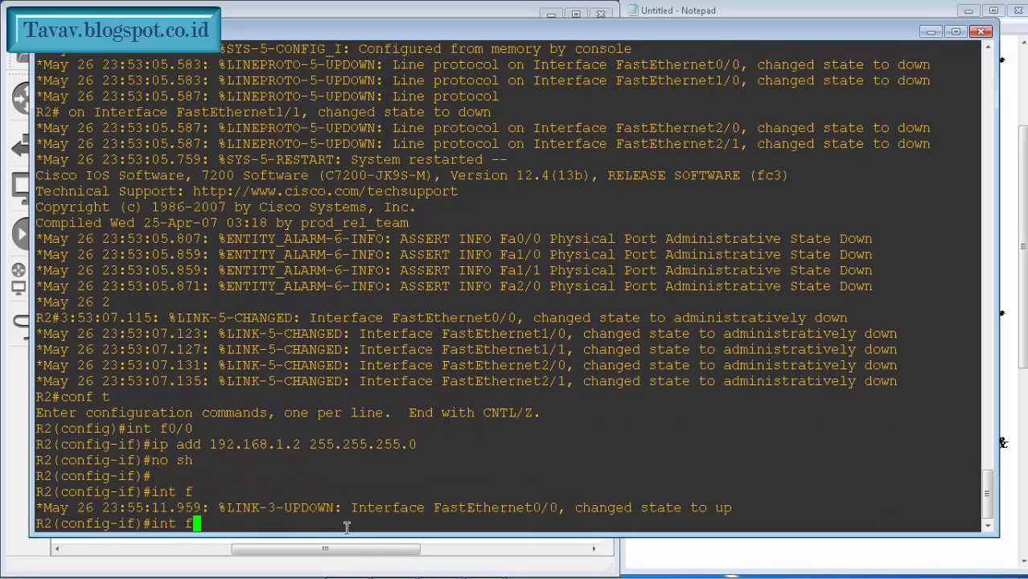
{"action": "type", "text": "1/0"}
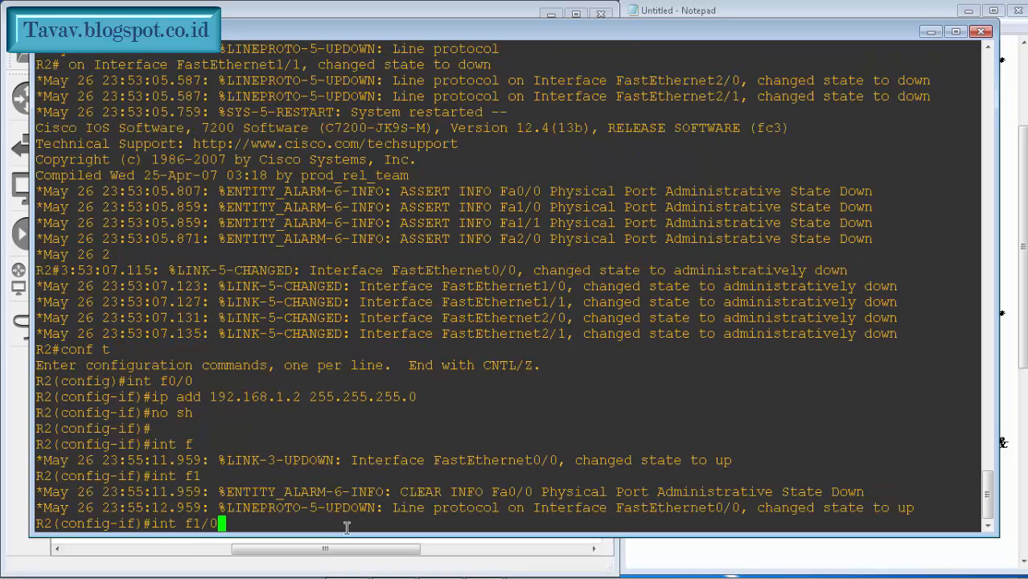
{"action": "key", "text": "Return"}
{"action": "type", "text": "ip add"}
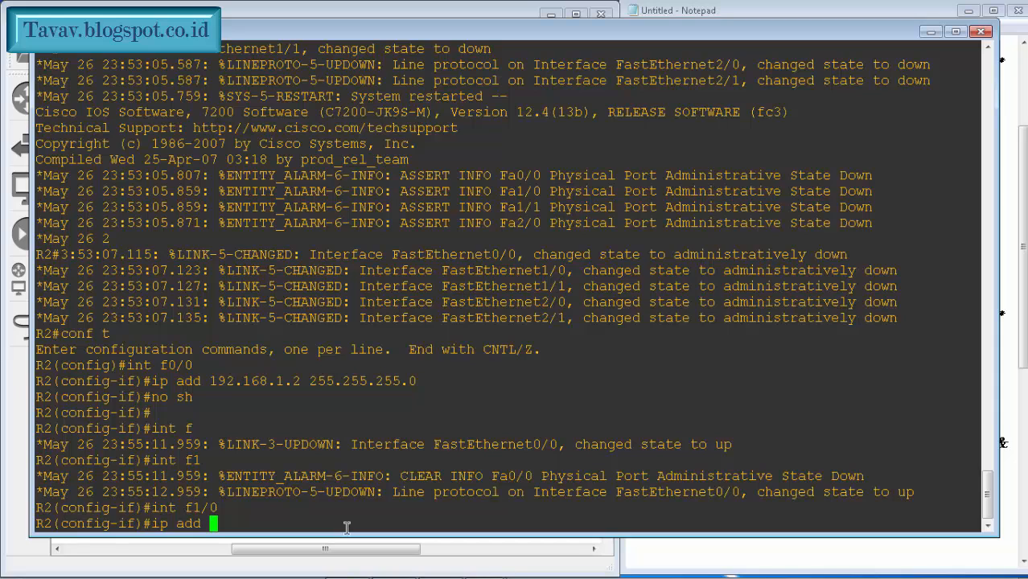
{"action": "type", "text": " 24.24.24.2 "}
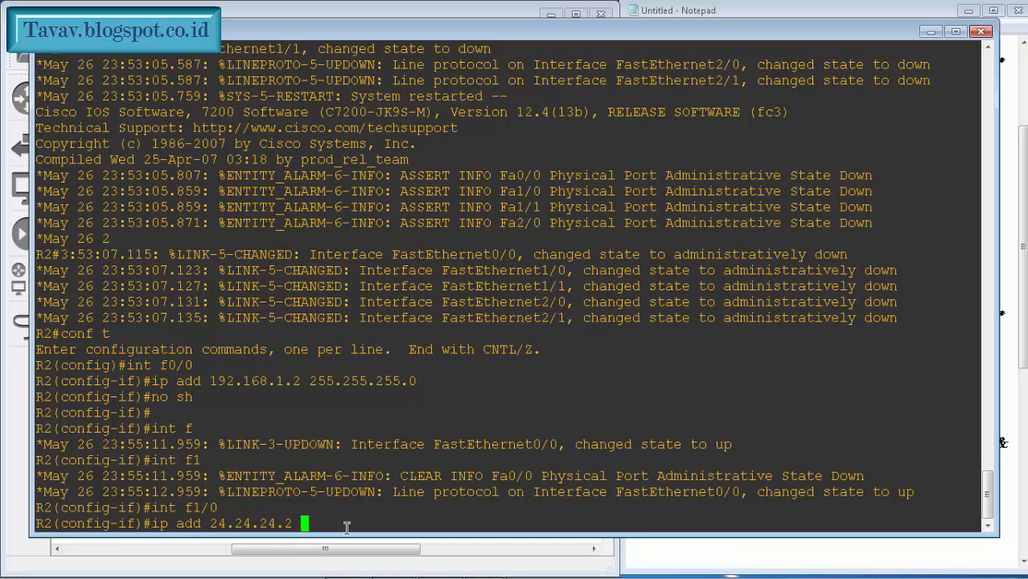
{"action": "type", "text": "255.255.255.0"}
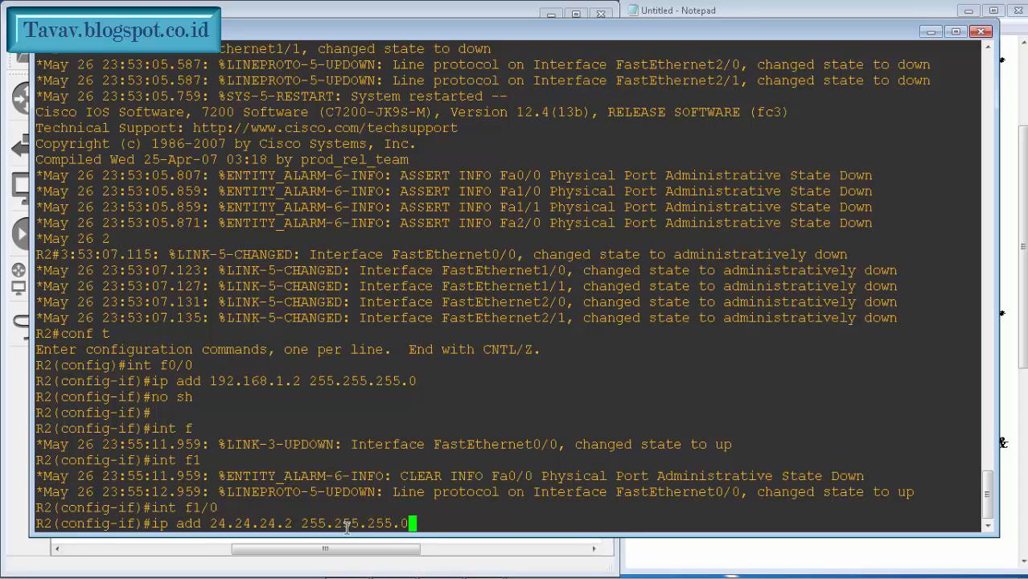
{"action": "key", "text": "Return"}
{"action": "type", "text": "no sh"}
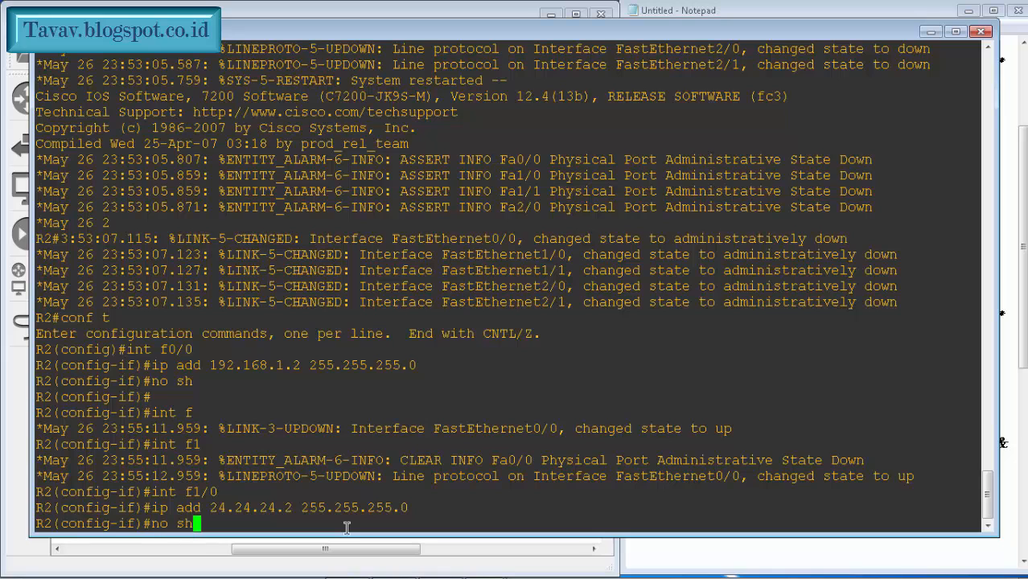
{"action": "key", "text": "Return"}
{"action": "key", "text": "Return"}
{"action": "type", "text": "exit"}
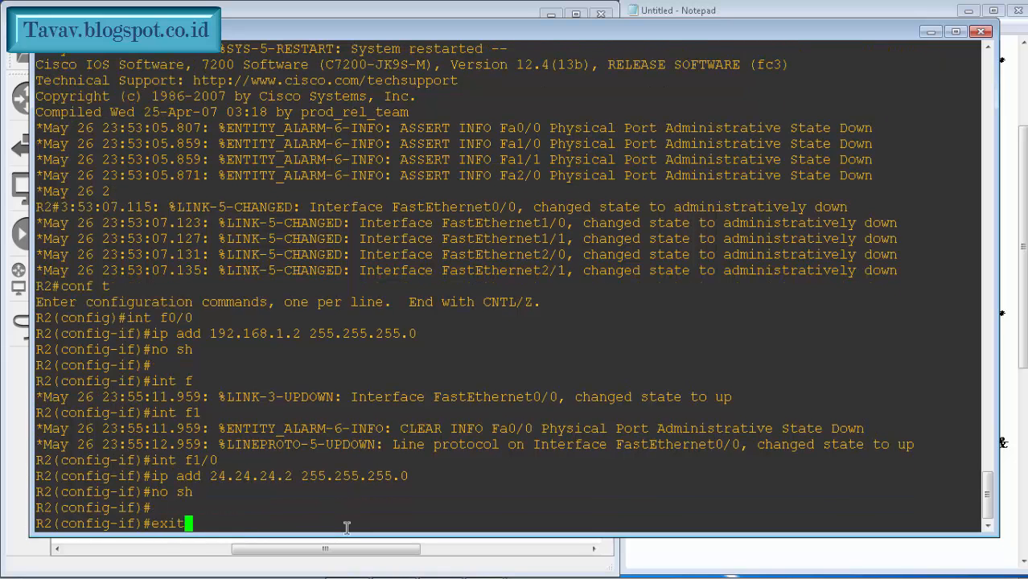
{"action": "key", "text": "Return"}
Step: Start EIGRP with autonomous system 1 on R2 and disable automatic summarization
{"action": "type", "text": "rou"}
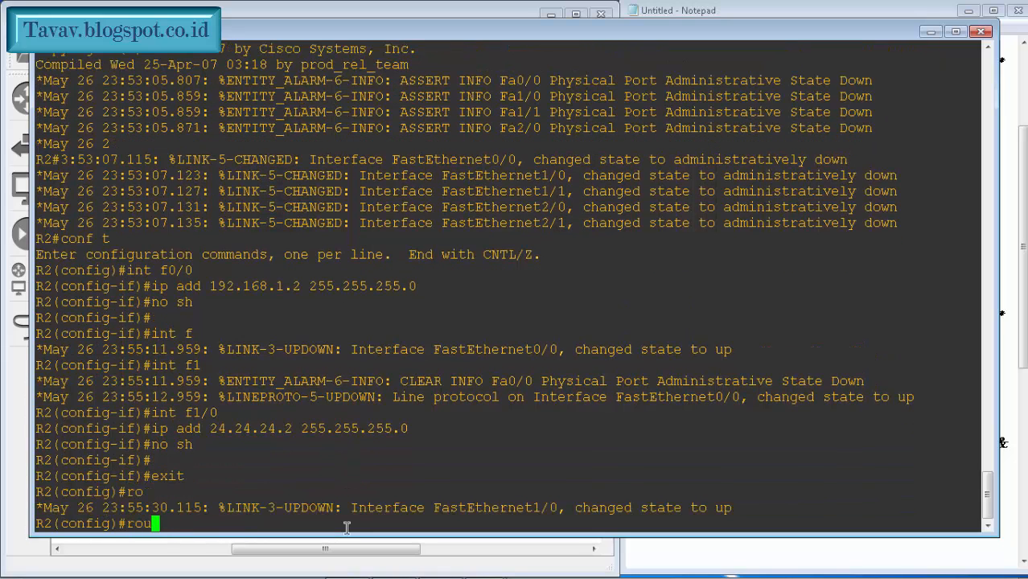
{"action": "type", "text": "ter "}
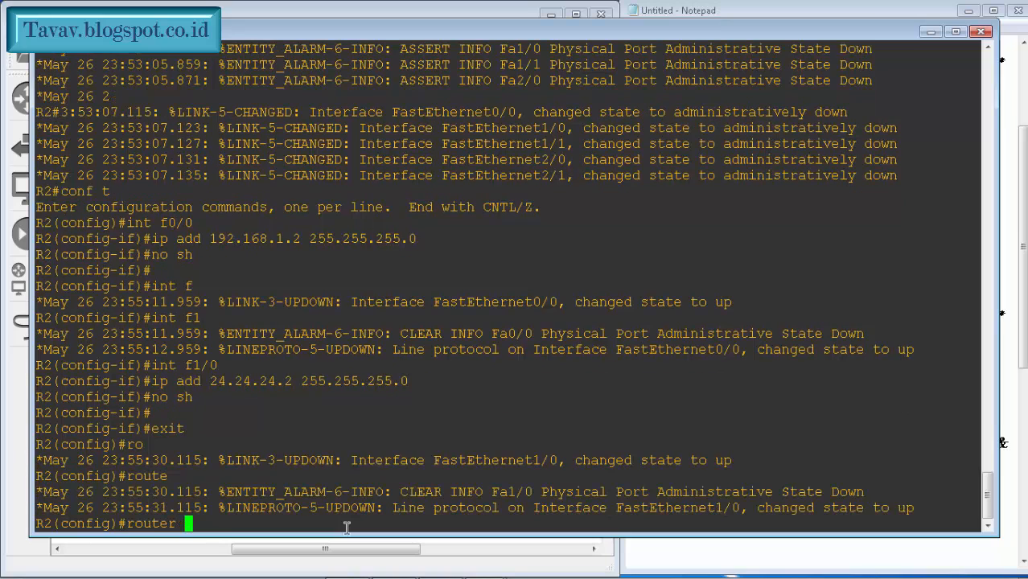
{"action": "type", "text": "eigrp 1"}
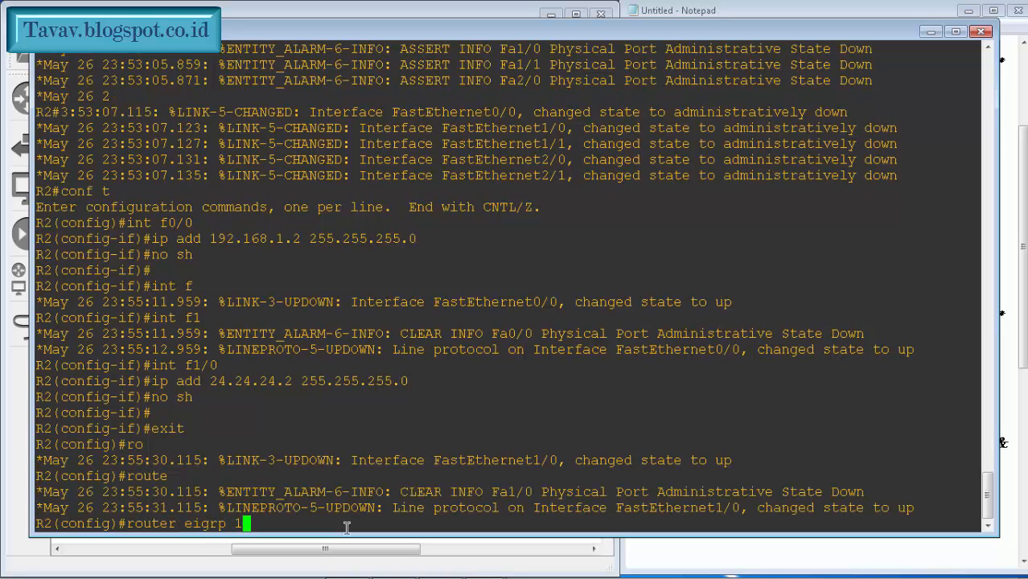
{"action": "key", "text": "Return"}
{"action": "type", "text": "aut"}
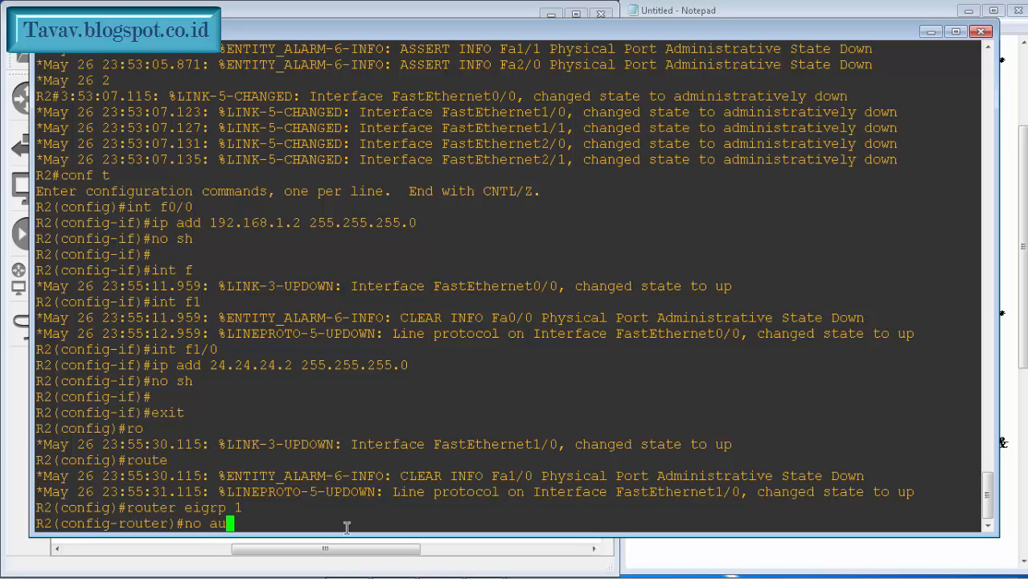
{"action": "key", "text": "Tab"}
{"action": "key", "text": "Return"}
Step: Advertise networks 192.168.1.0 and 24.24.24.0 in R2's EIGRP 1 process, and exit router configuration
{"action": "type", "text": "net"}
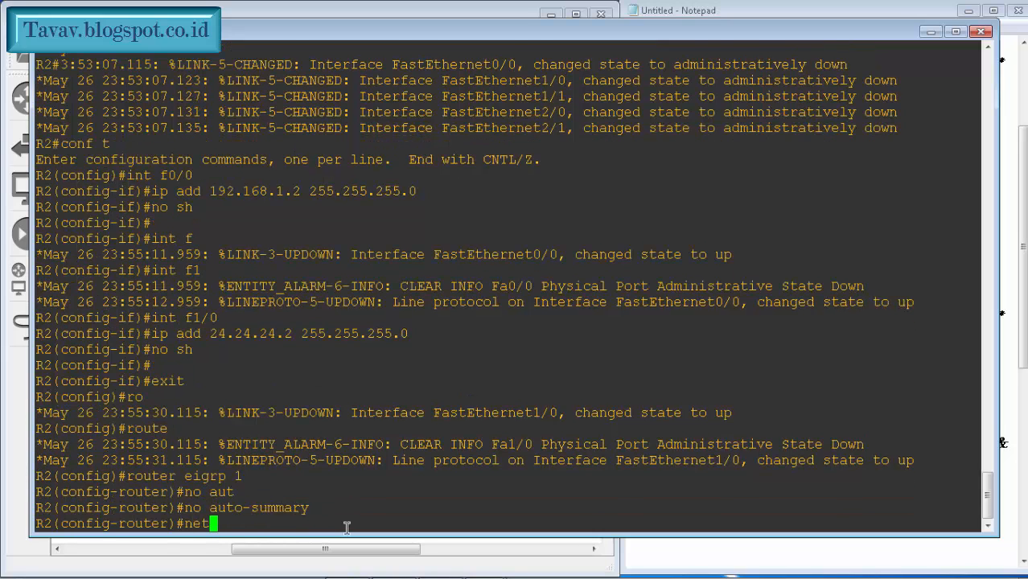
{"action": "key", "text": "Tab"}
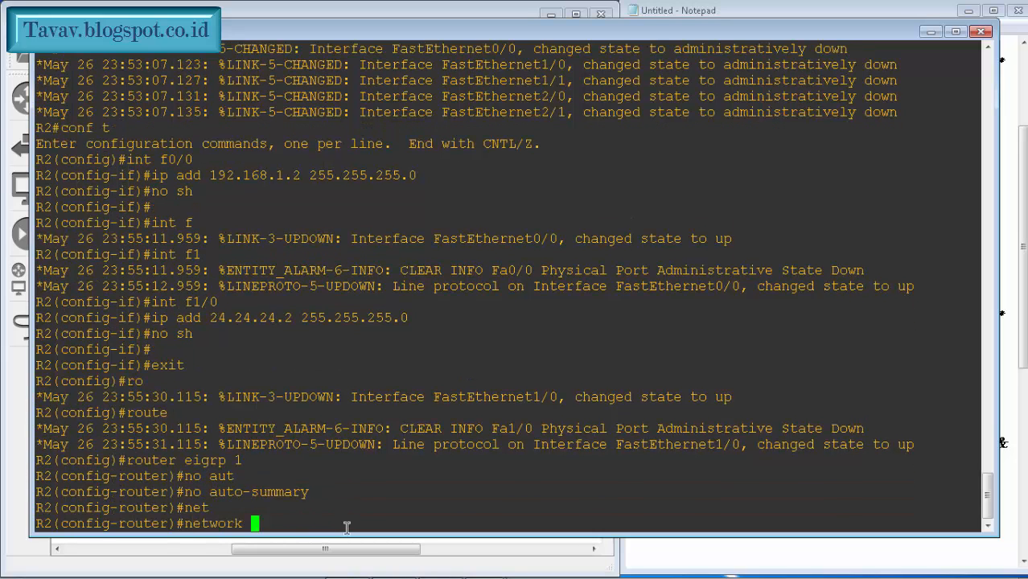
{"action": "type", "text": "192.168.1.0"}
{"action": "key", "text": "Return"}
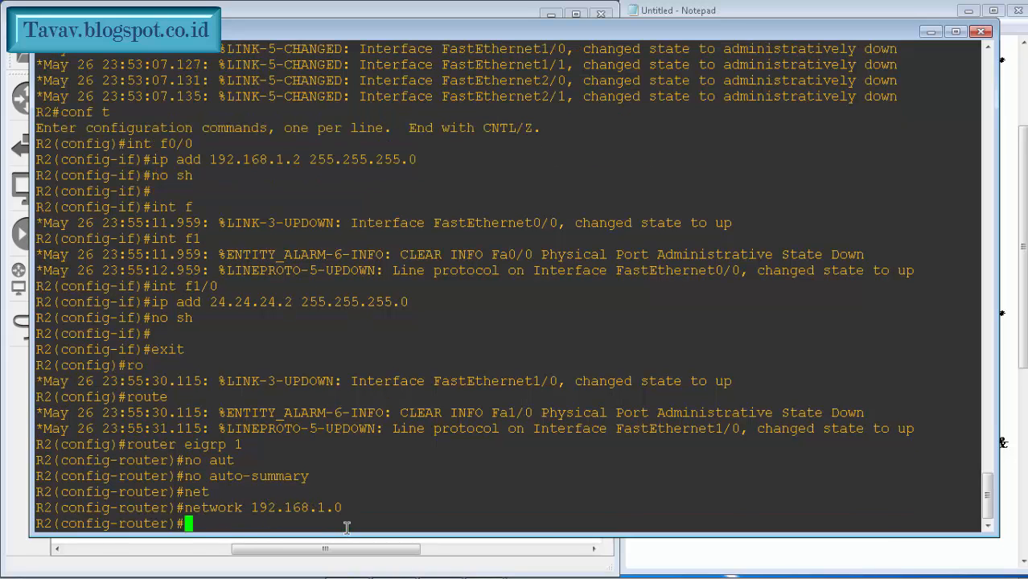
{"action": "type", "text": "net"}
{"action": "key", "text": "Tab"}
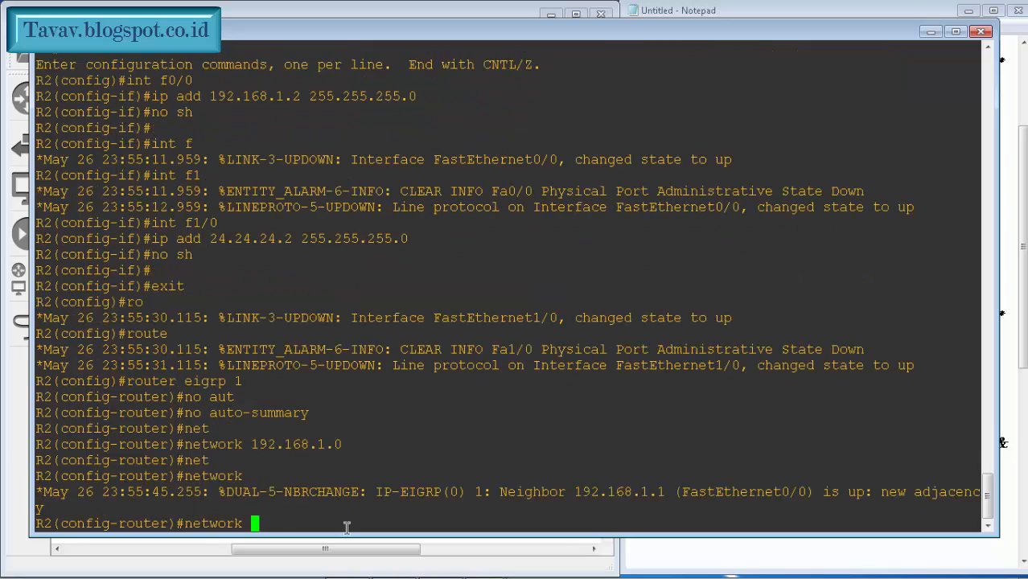
{"action": "type", "text": "24.24.24.0"}
{"action": "key", "text": "Return"}
{"action": "type", "text": "exit"}
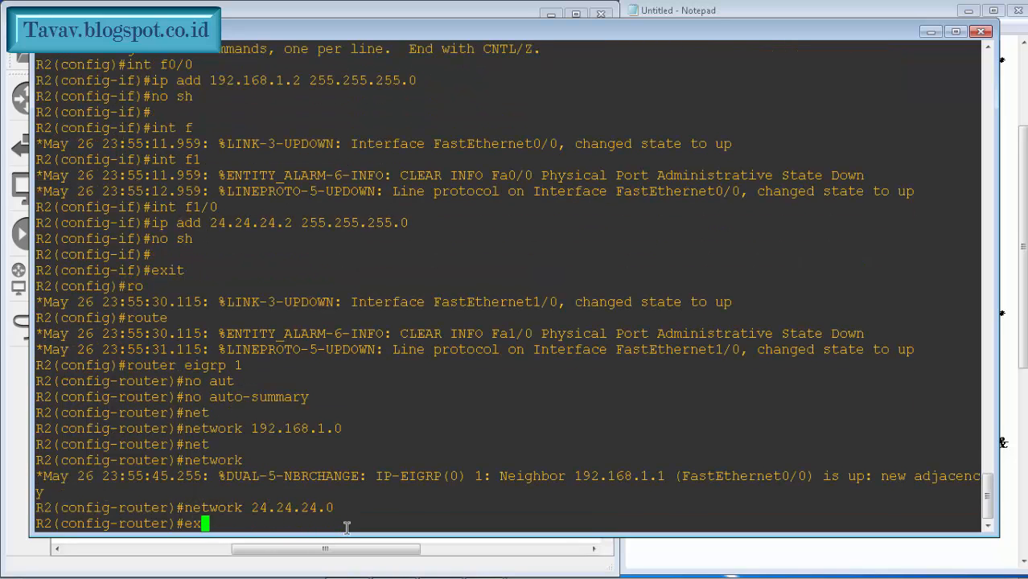
{"action": "key", "text": "Return"}
{"action": "key", "text": "Return"}
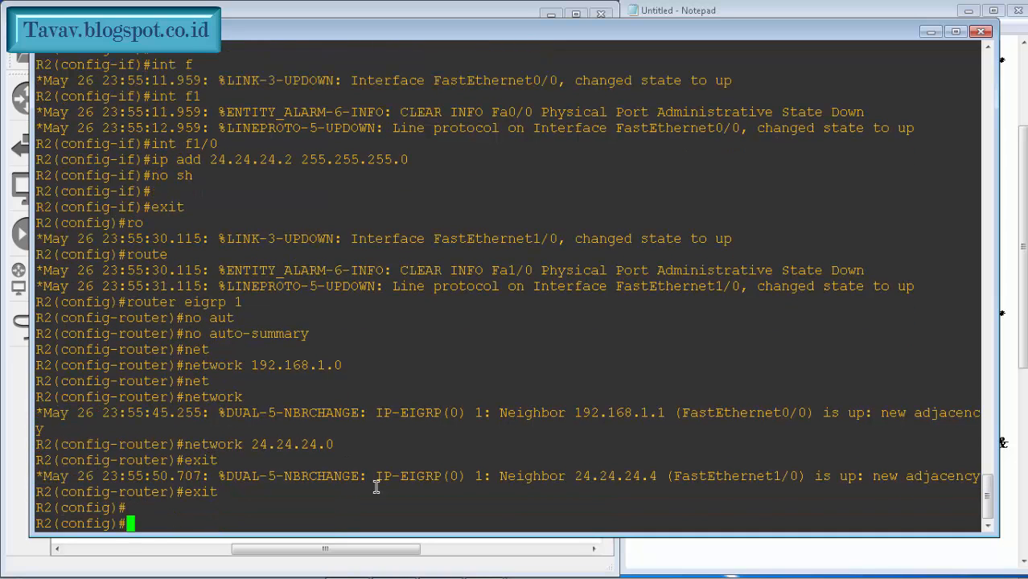
Step: Minimize R2's console and add the line "3. Mengaktifkan VRRP di R1 dan R2" below item 2 in the Notepad notes
{"action": "left_click", "coordinate": [931, 32]}
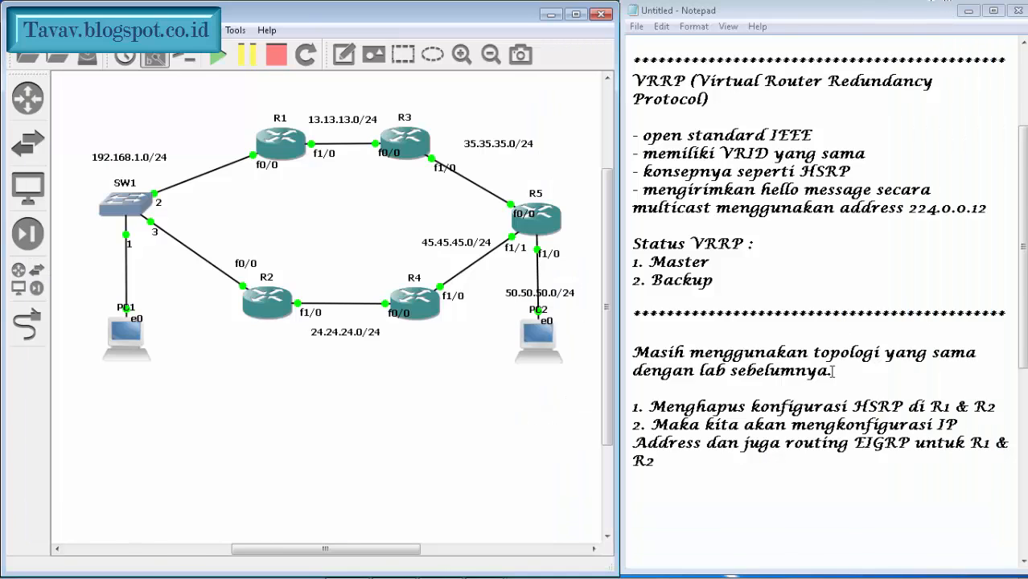
{"action": "left_click", "coordinate": [700, 462]}
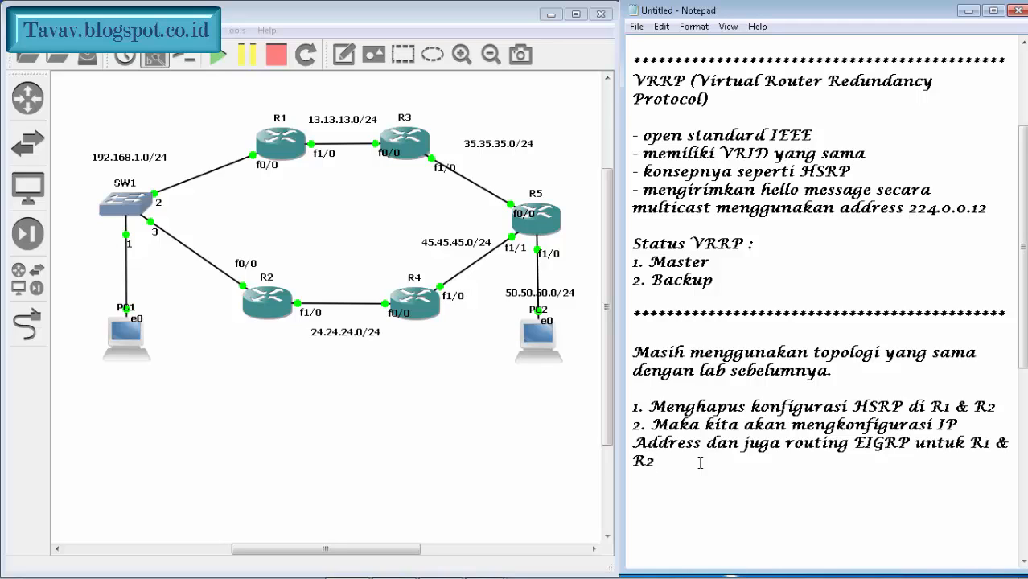
{"action": "key", "text": "Return"}
{"action": "type", "text": "3. Mengaktifka"}
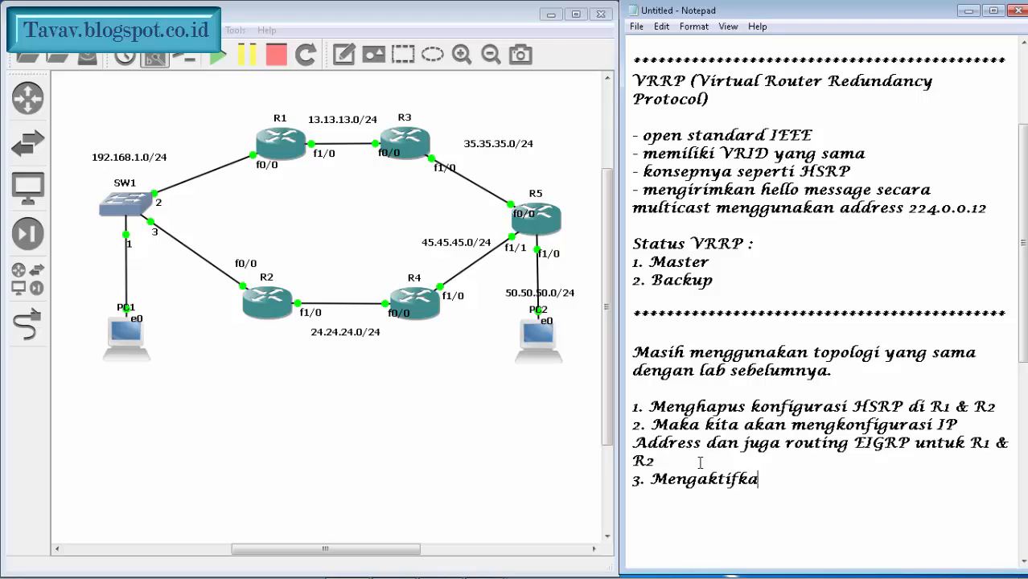
{"action": "type", "text": "n VRRP di R1 "}
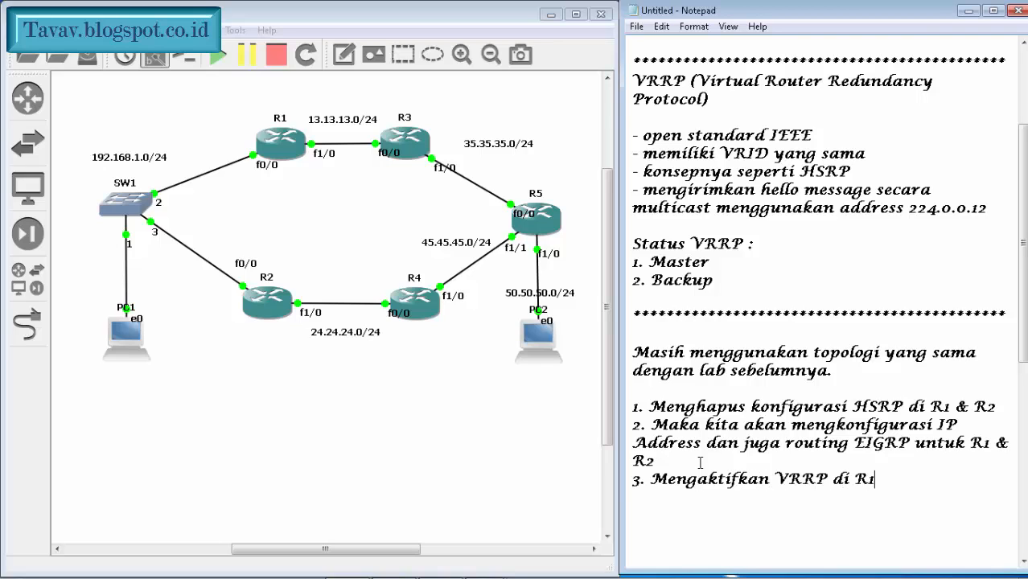
{"action": "type", "text": "dan R2"}
Step: In R1's console, enable VRRP group 1 with virtual IP 192.168.1.24 on interface f0/0, exit interface configuration, and minimize the console
{"action": "mouse_move", "coordinate": [370, 571]}
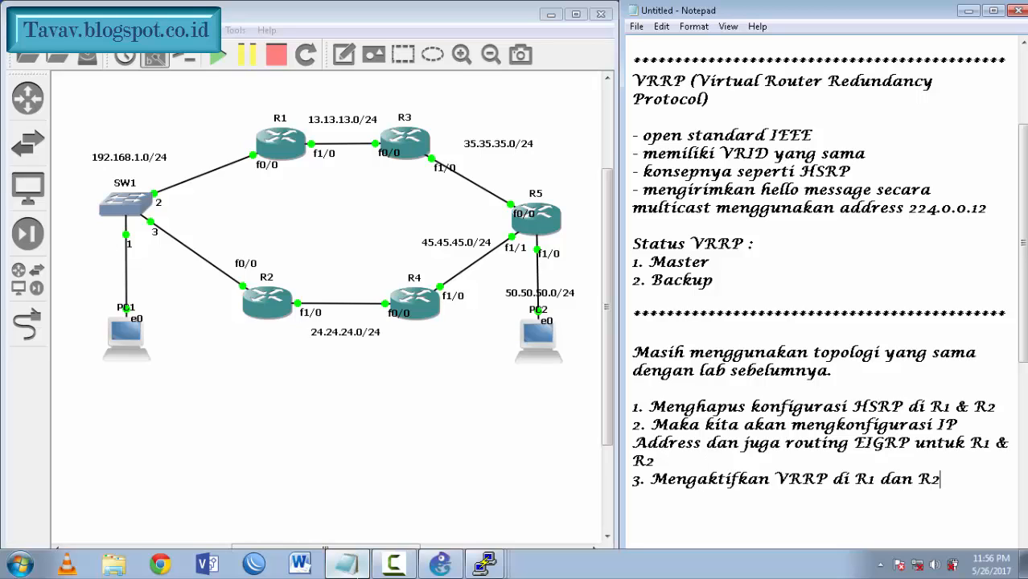
{"action": "left_click", "coordinate": [483, 563]}
{"action": "left_click", "coordinate": [486, 379]}
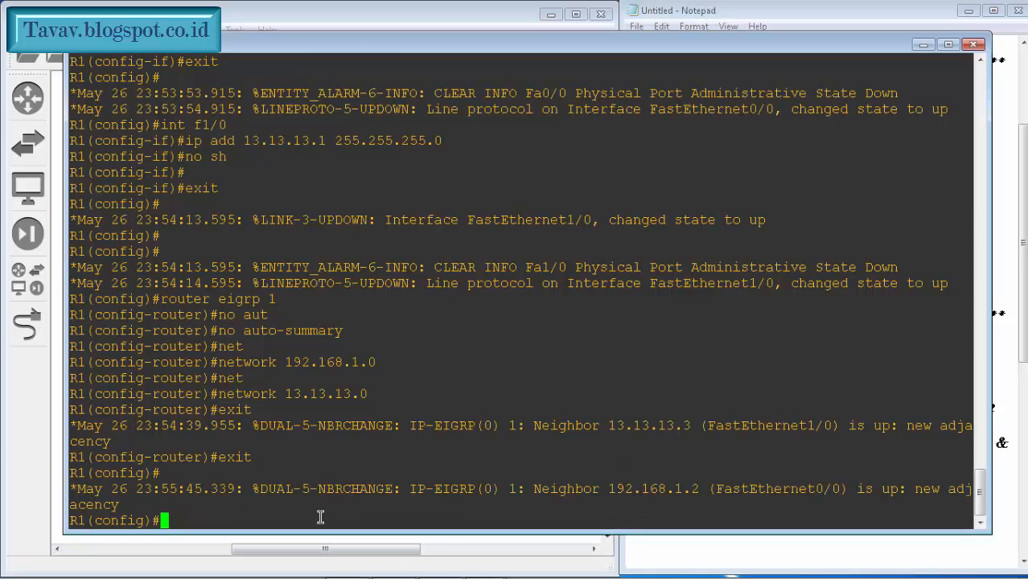
{"action": "type", "text": "int f0/0"}
{"action": "key", "text": "Return"}
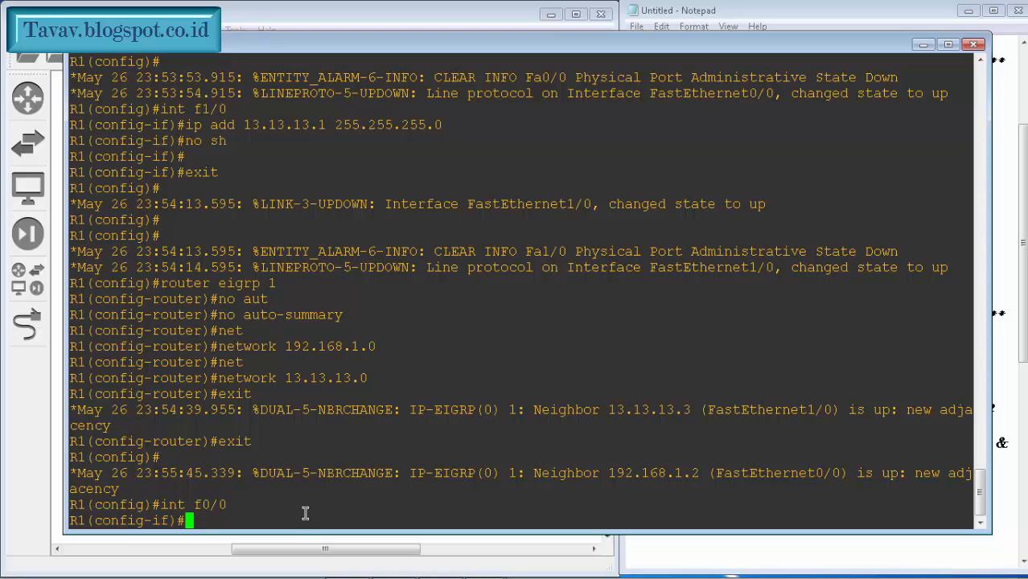
{"action": "type", "text": "vrrp 1 ip "}
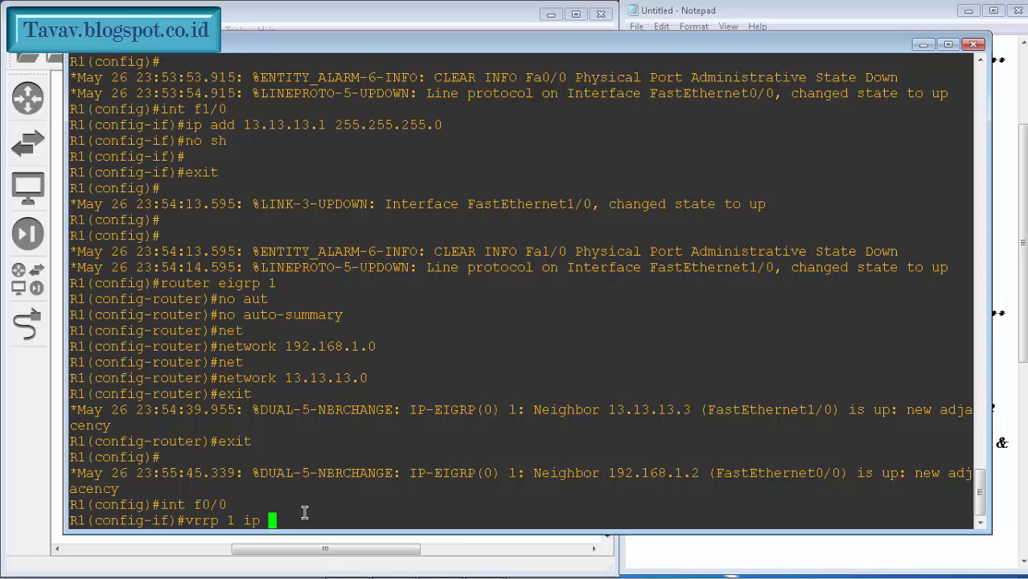
{"action": "type", "text": "192.168.1.24"}
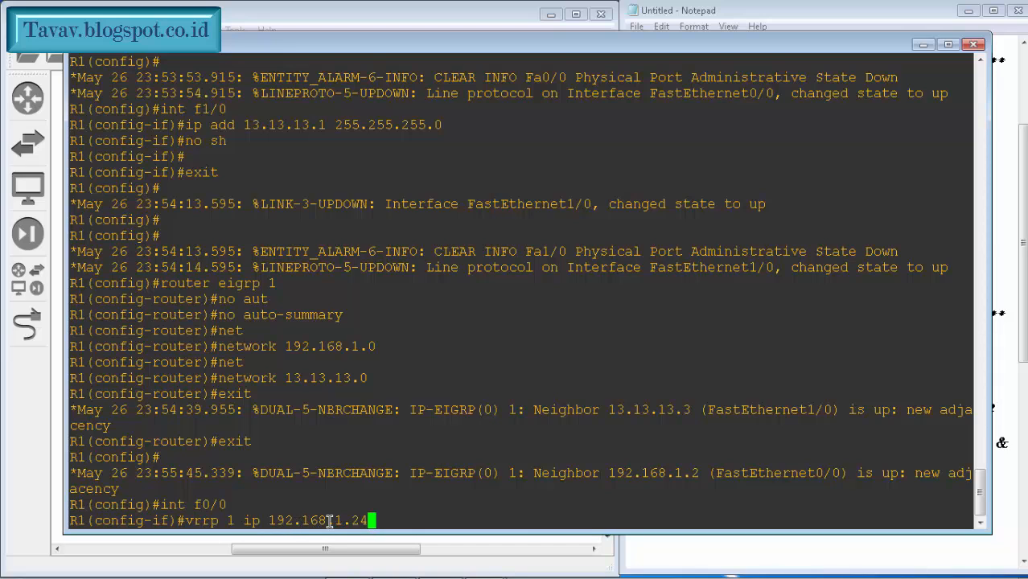
{"action": "key", "text": "Return"}
{"action": "type", "text": "exi"}
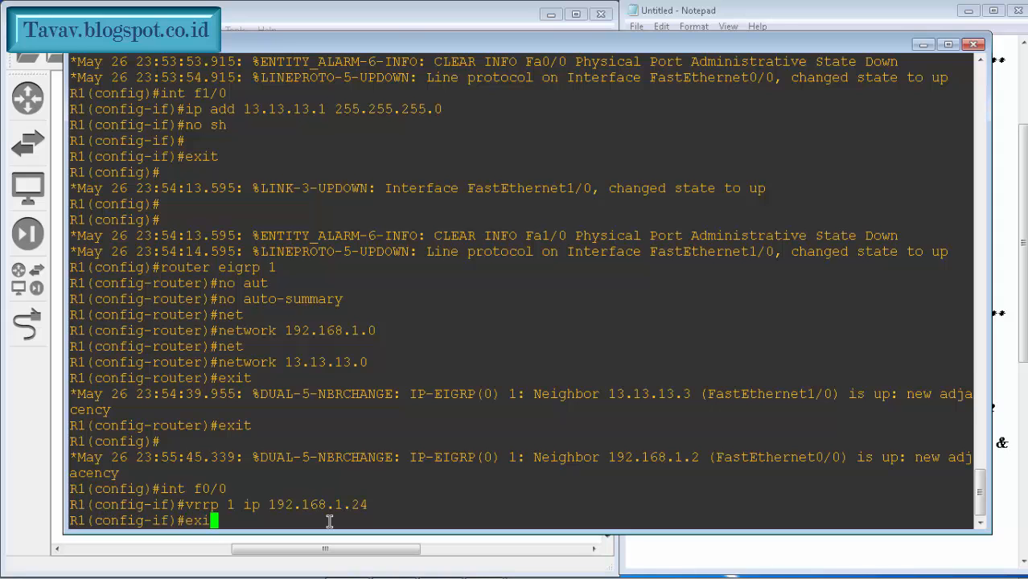
{"action": "type", "text": "t"}
{"action": "key", "text": "Return"}
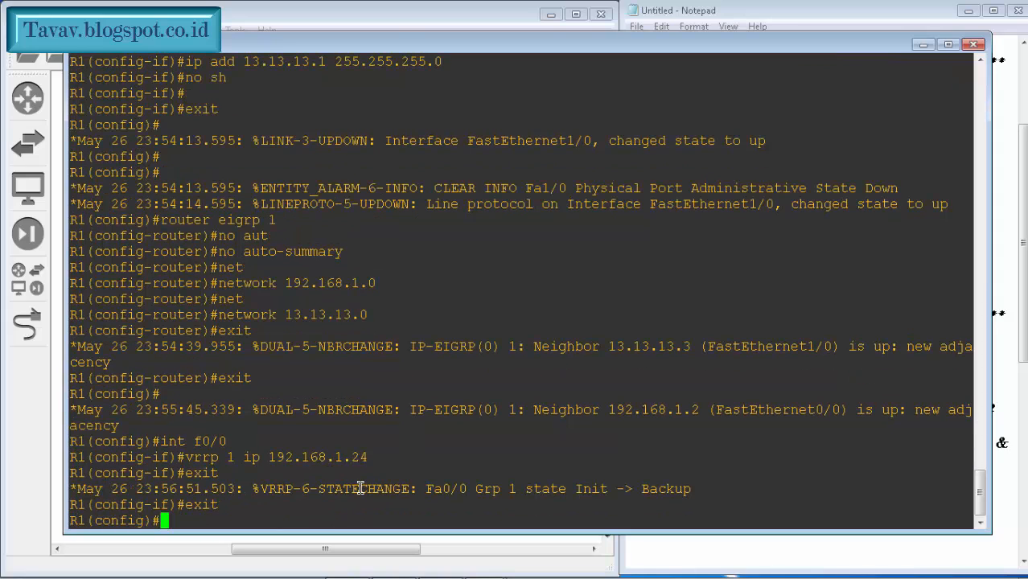
{"action": "left_click", "coordinate": [928, 46]}
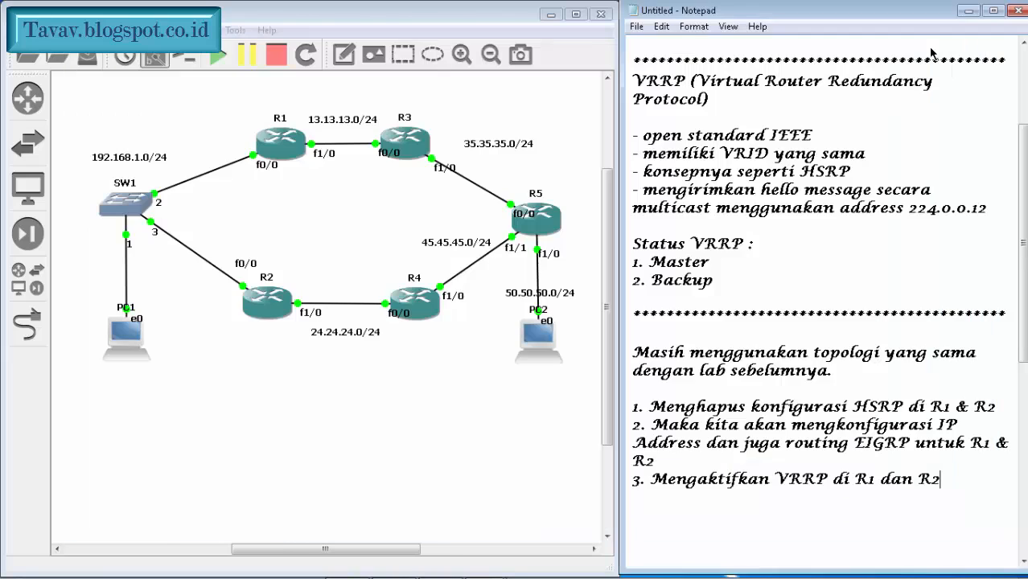
Step: In R2's console, enable VRRP group 1 with virtual IP 192.168.1.24 on interface f0/0, and exit interface configuration
{"action": "left_click", "coordinate": [489, 563]}
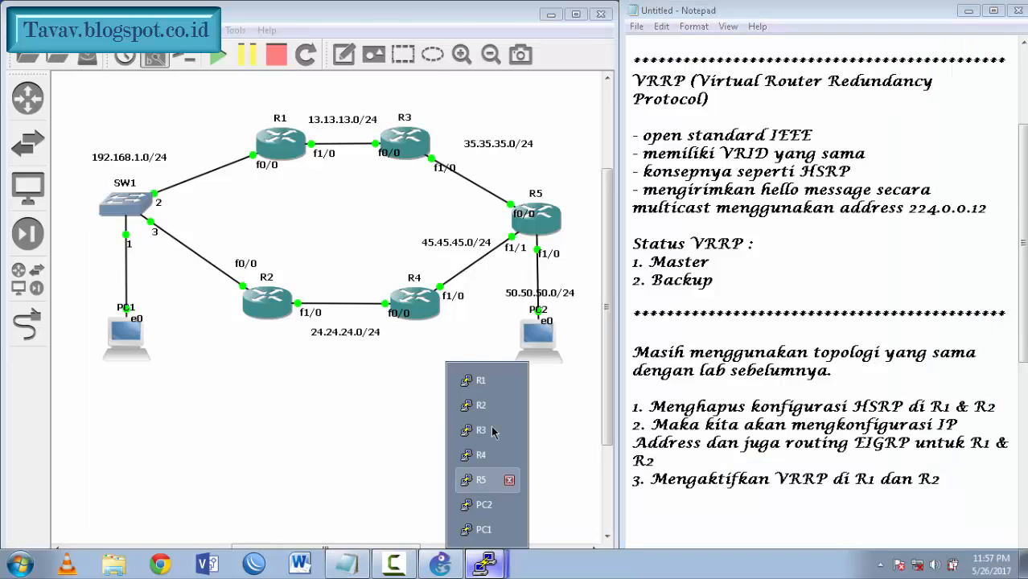
{"action": "left_click", "coordinate": [475, 404]}
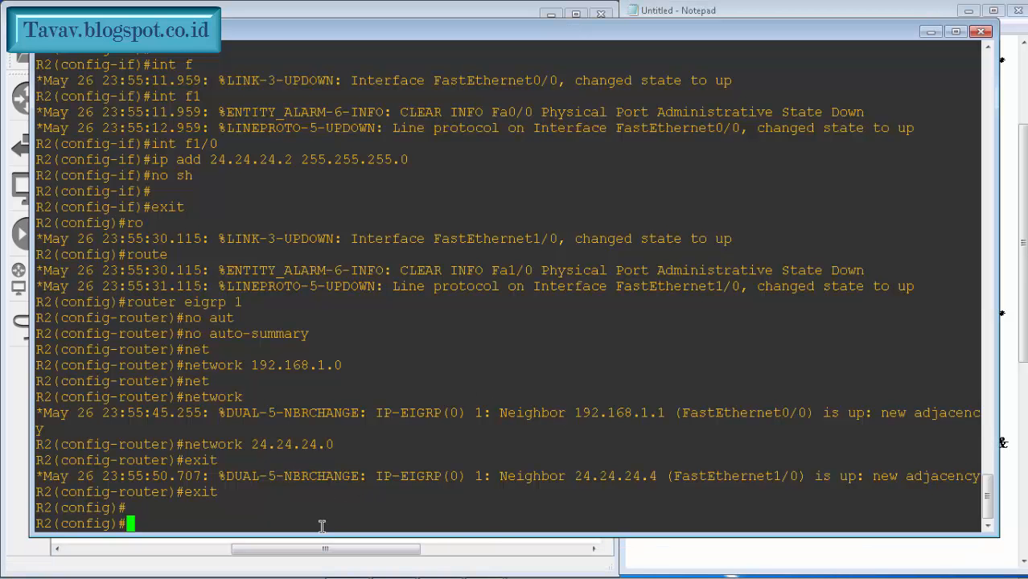
{"action": "type", "text": "int f0/0"}
{"action": "key", "text": "Return"}
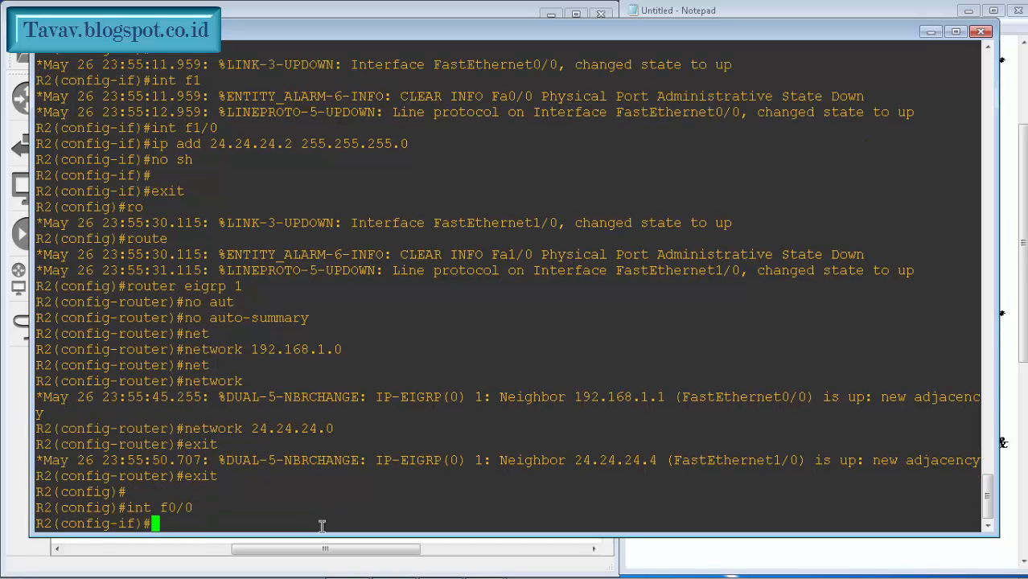
{"action": "type", "text": "vrrp 1 ip "}
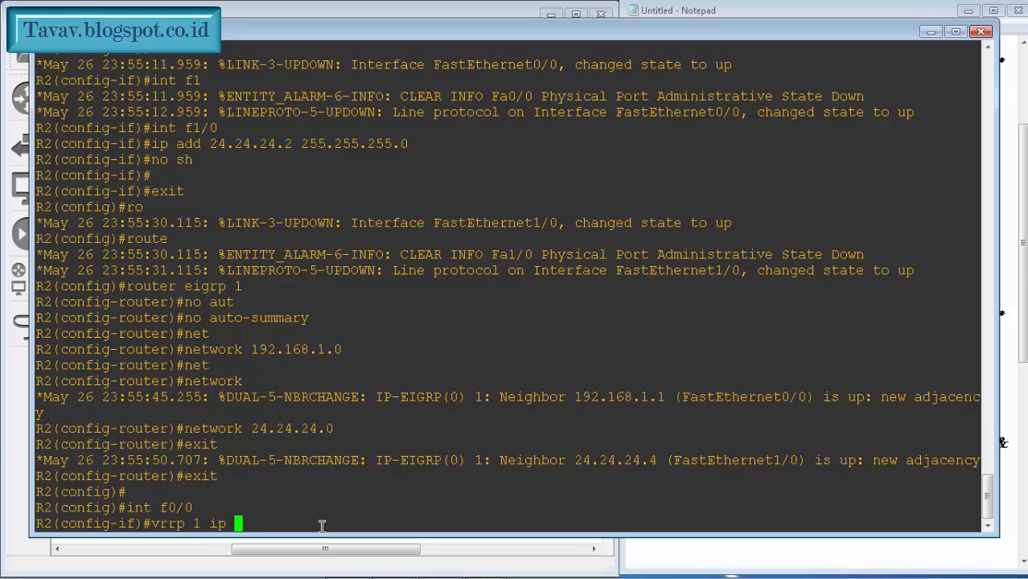
{"action": "type", "text": "192.168"}
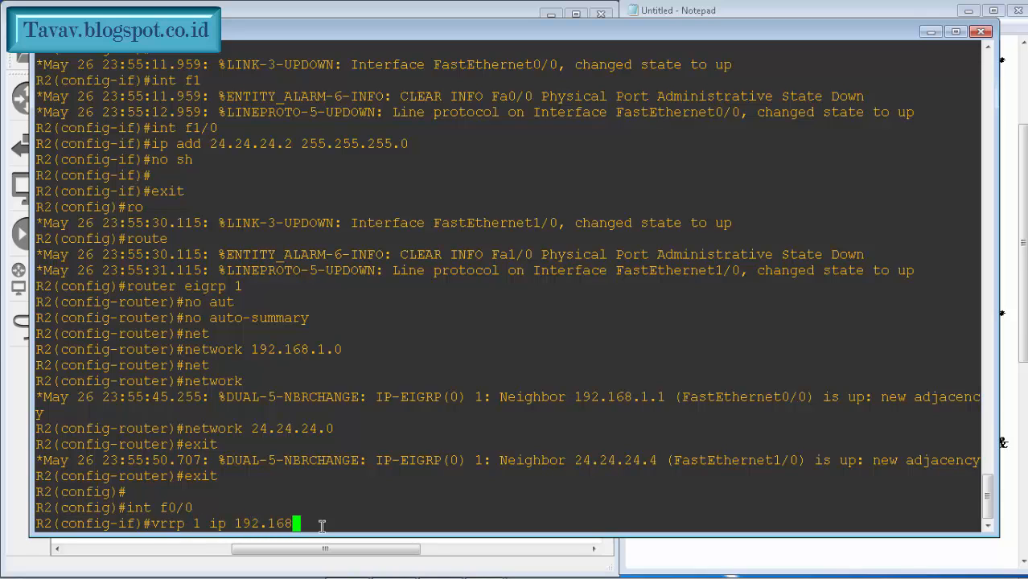
{"action": "type", "text": ".1.24"}
{"action": "key", "text": "Return"}
{"action": "key", "text": "Return"}
{"action": "type", "text": "exi"}
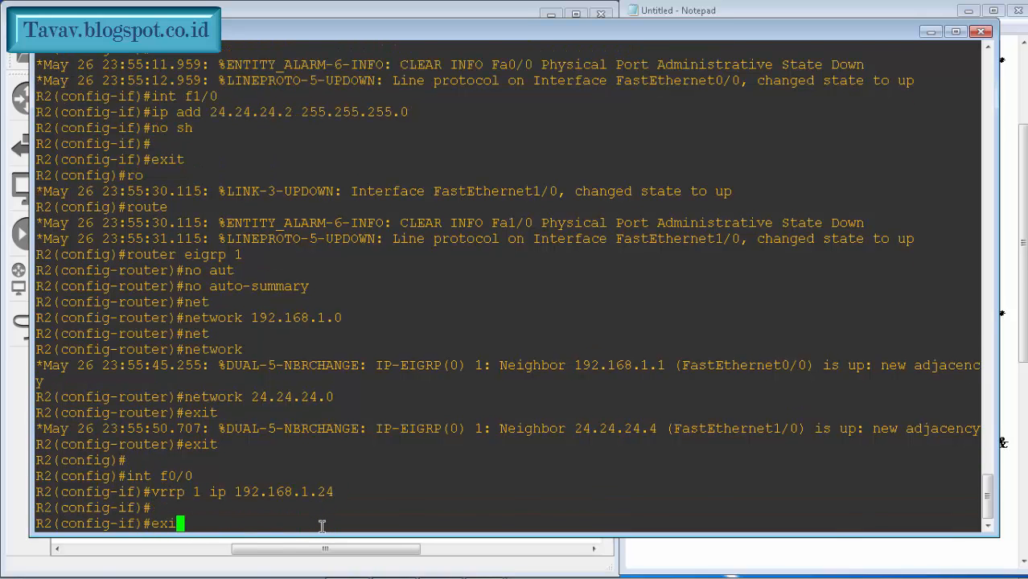
{"action": "type", "text": "t"}
{"action": "key", "text": "Return"}
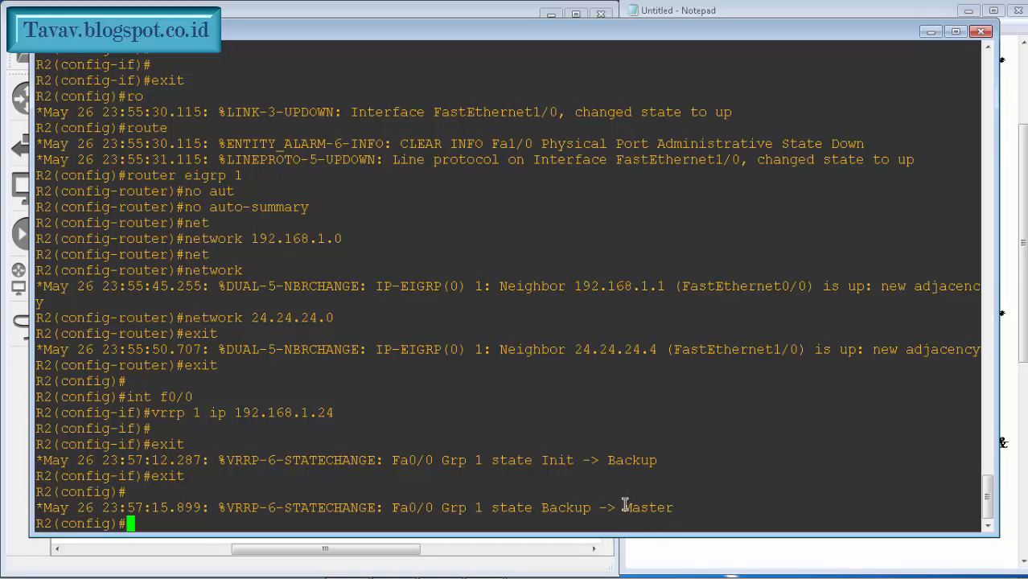
Step: Examine the latest VRRP group 1 state changes in the R1 and R2 consoles, and minimize both consoles
{"action": "mouse_move", "coordinate": [329, 576]}
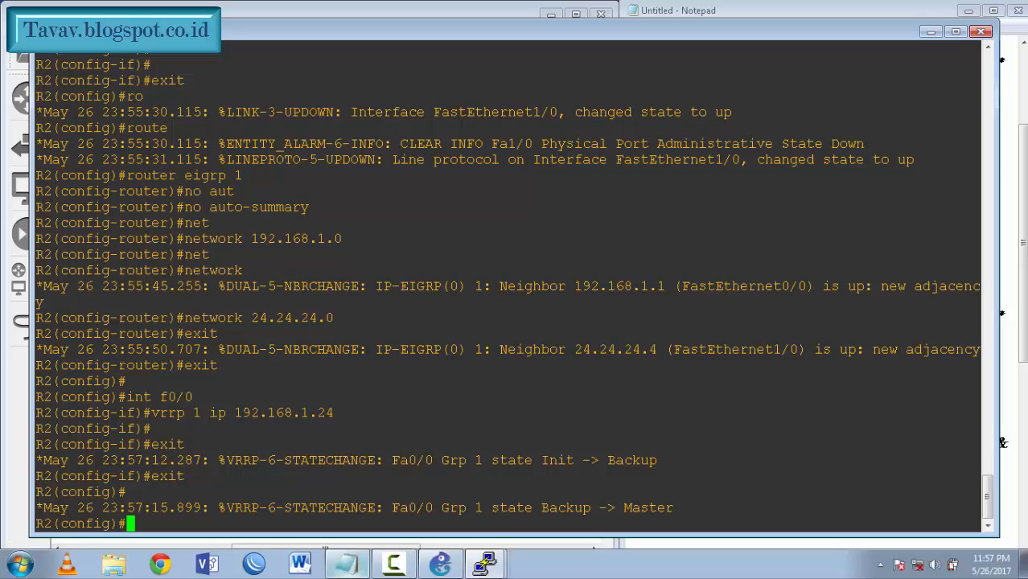
{"action": "left_click", "coordinate": [485, 563]}
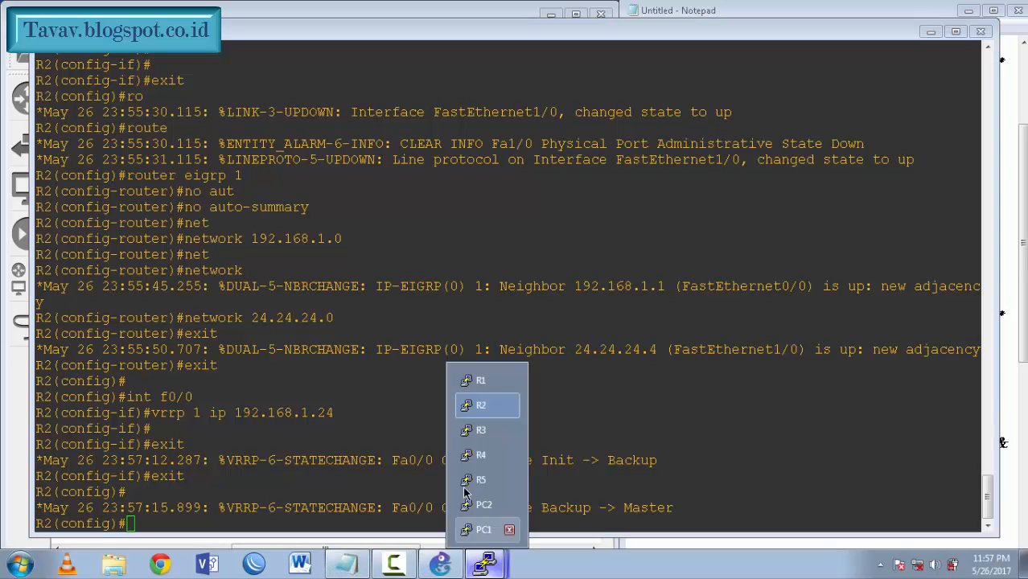
{"action": "left_click", "coordinate": [473, 379]}
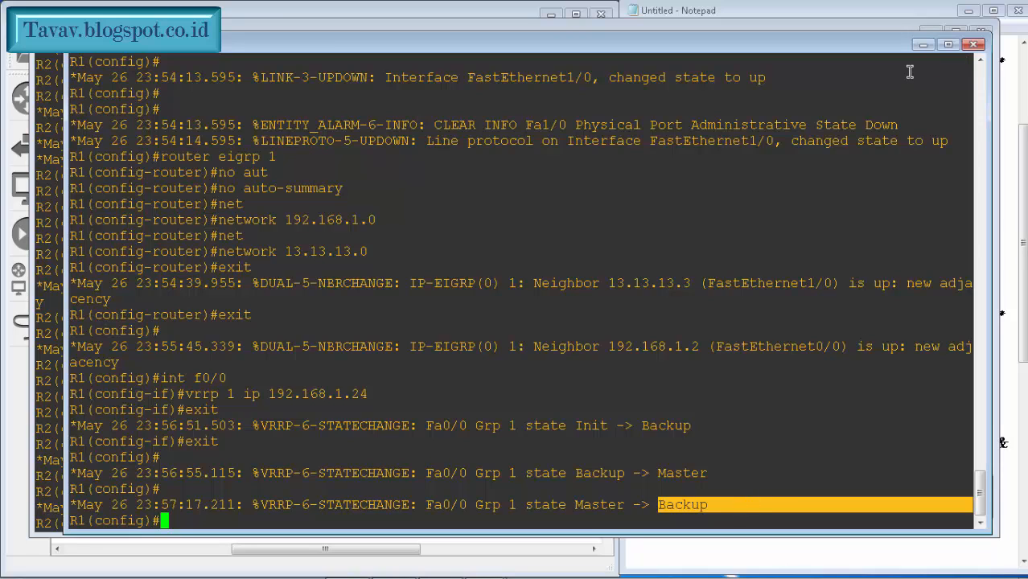
{"action": "left_click", "coordinate": [922, 45]}
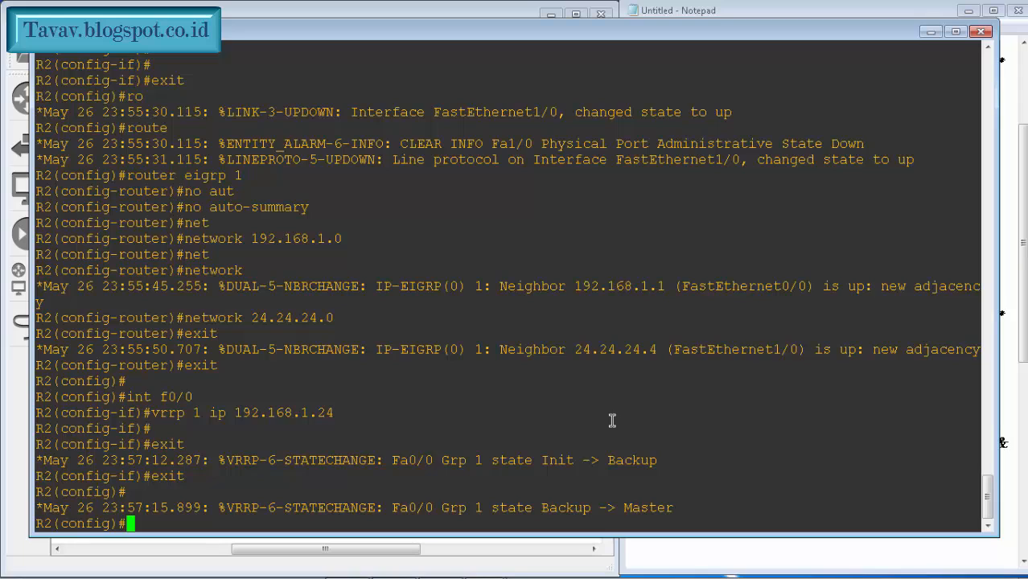
{"action": "left_click_drag", "start_coordinate": [626, 508], "coordinate": [677, 510]}
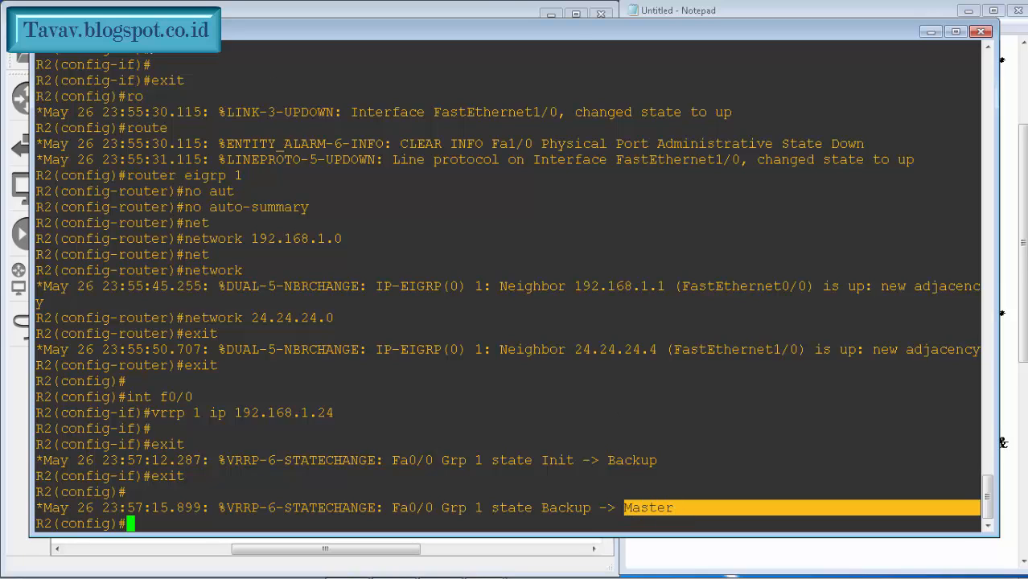
{"action": "left_click", "coordinate": [931, 31]}
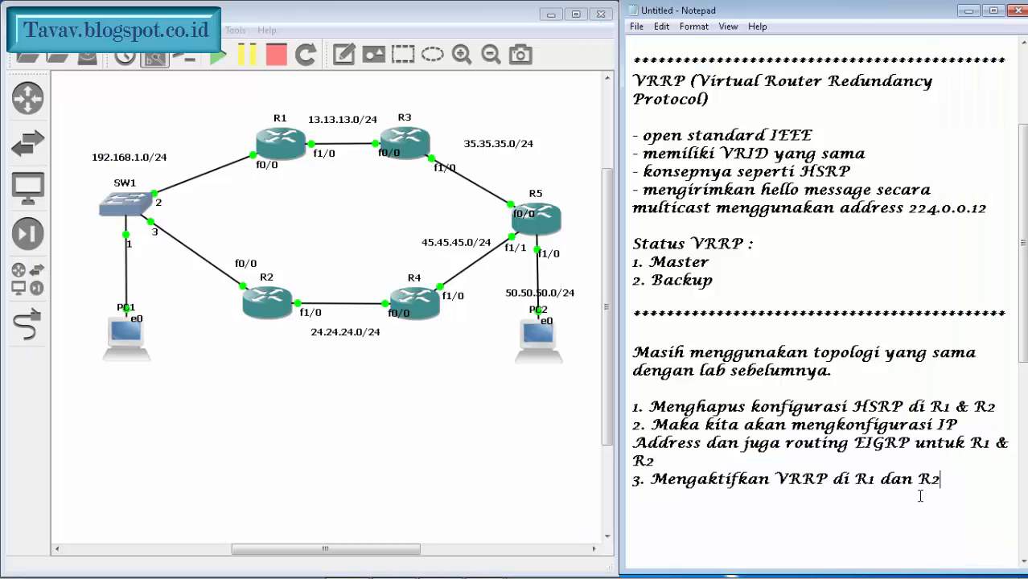
Step: Add the line "4. Melakukan ping dan traceroute" below item 3 in the Notepad notes
{"action": "key", "text": "Return"}
{"action": "type", "text": "4. Melakukan "}
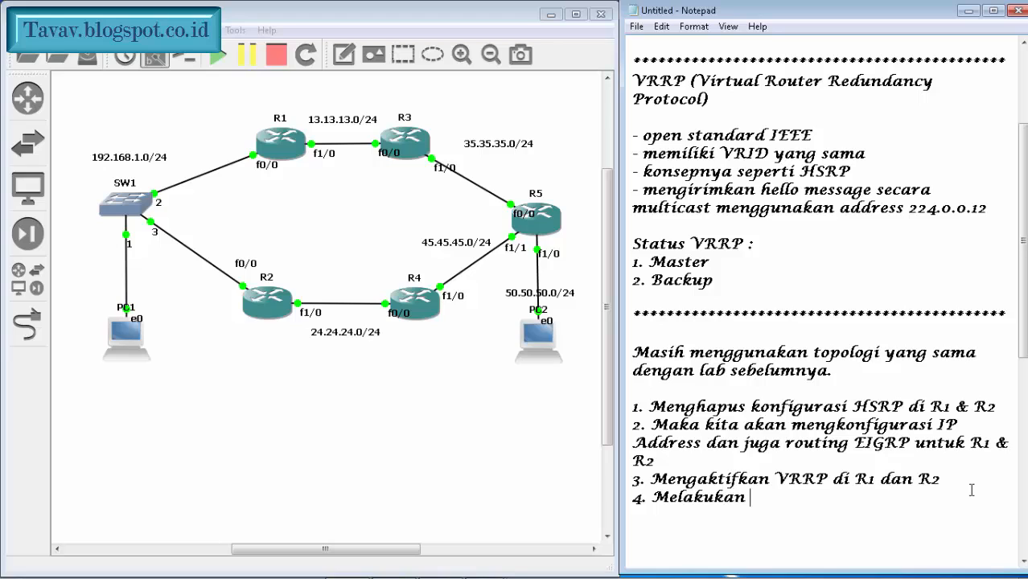
{"action": "type", "text": "ping"}
{"action": "type", "text": " dan"}
{"action": "key", "text": "BackSpace"}
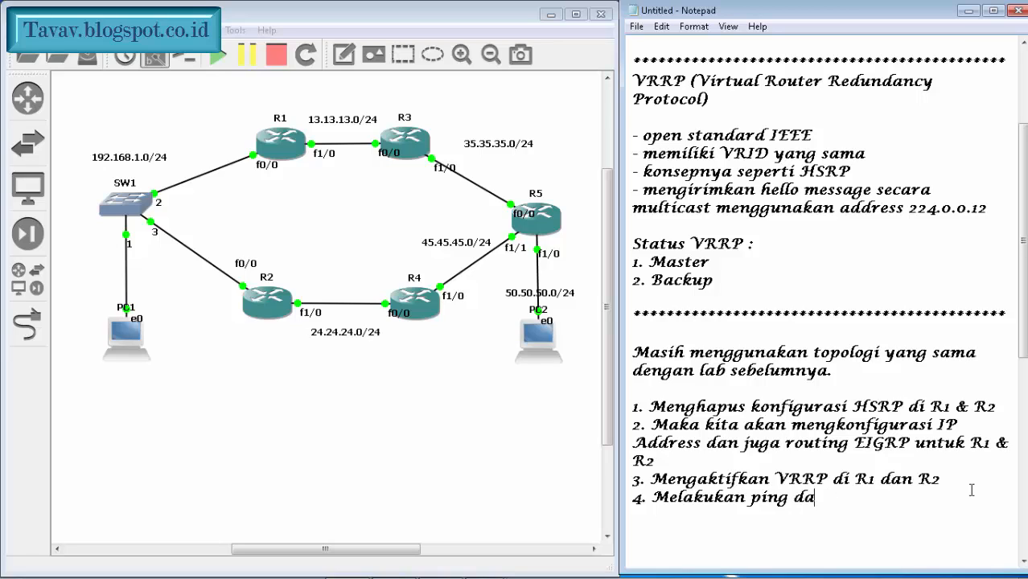
{"action": "type", "text": "n tracero"}
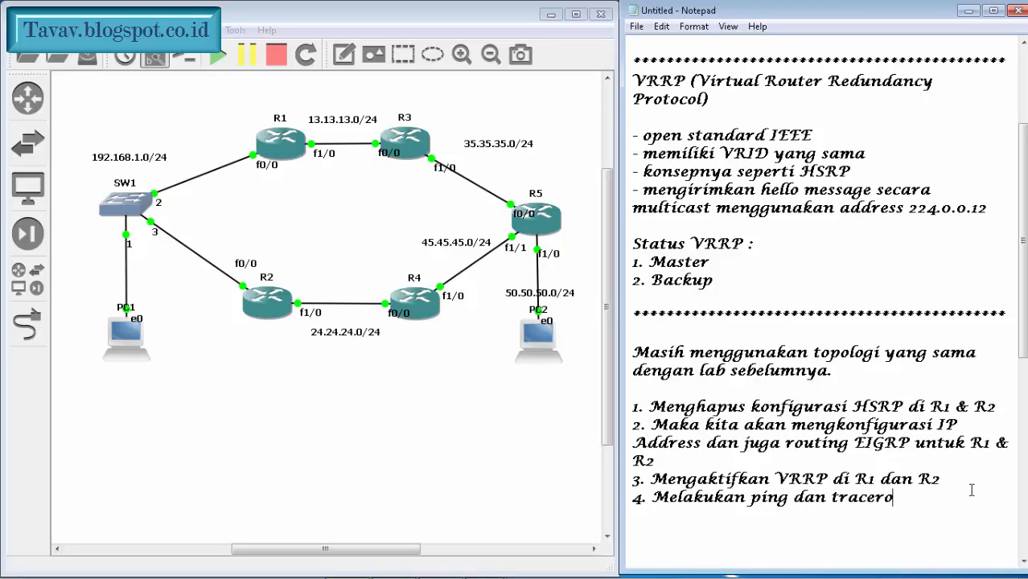
{"action": "type", "text": "utee"}
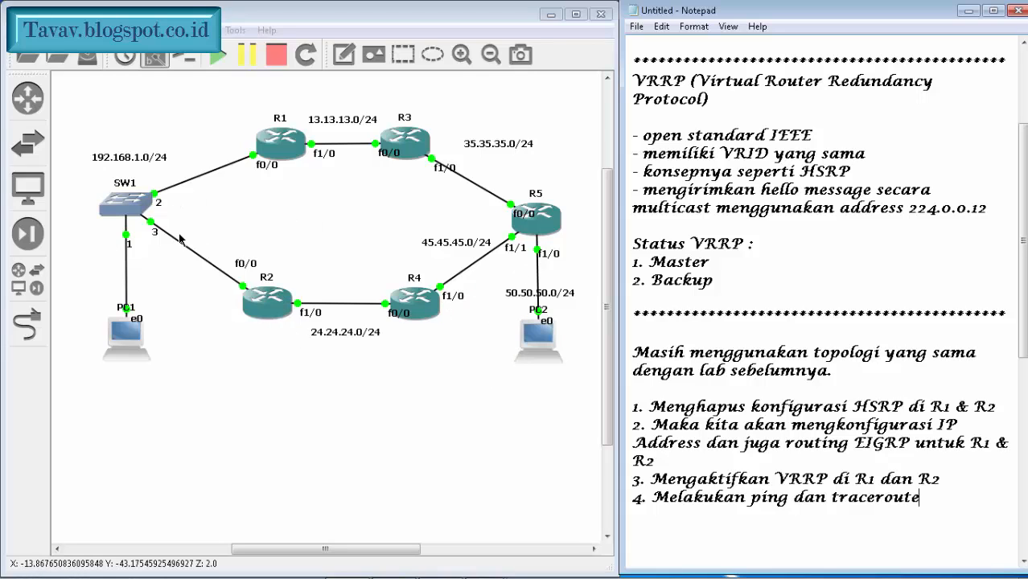
Step: Ping 50.50.50.2 from PC1's console and examine the replies
{"action": "left_click", "coordinate": [485, 563]}
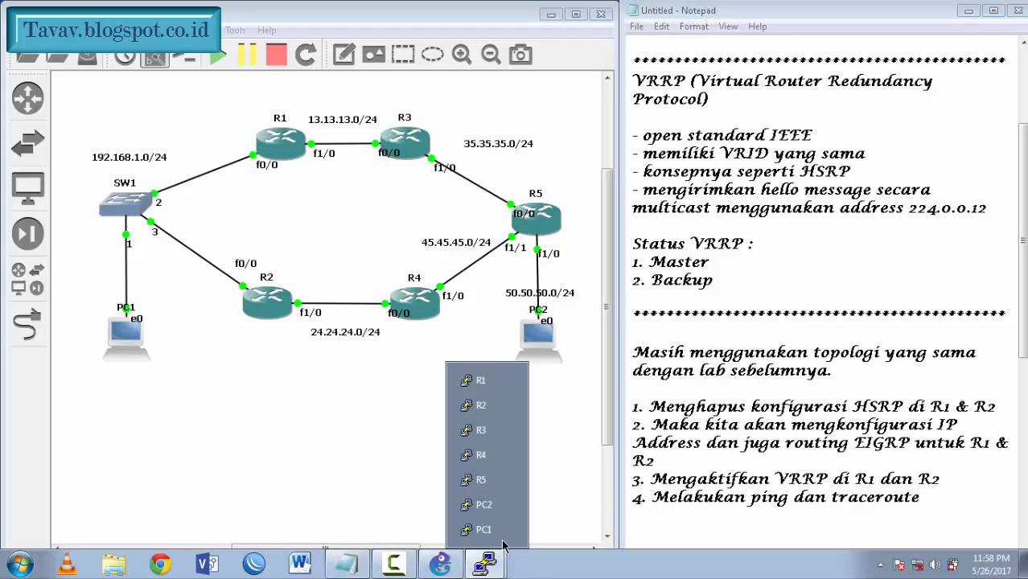
{"action": "left_click", "coordinate": [483, 529]}
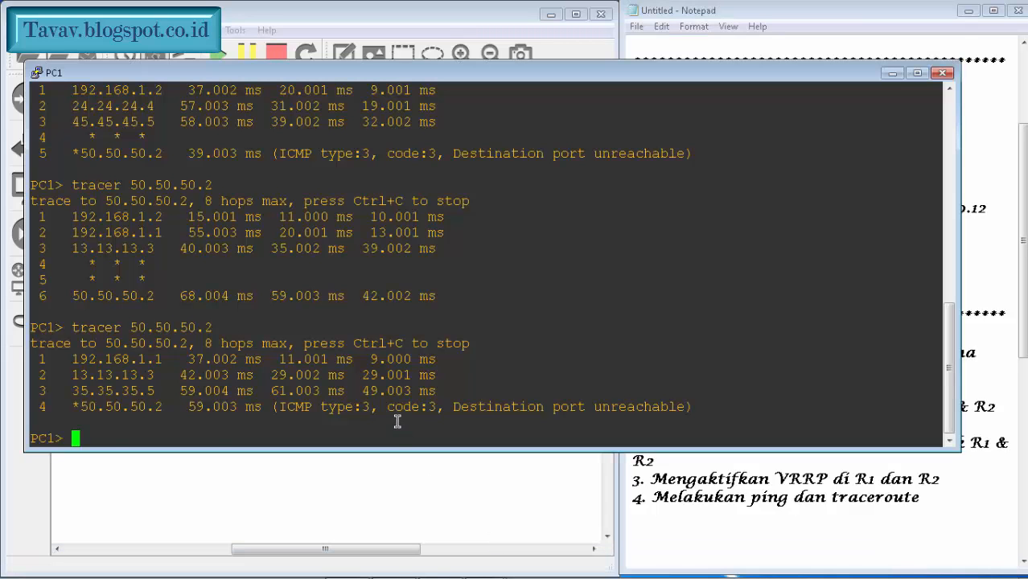
{"action": "key", "text": "Up"}
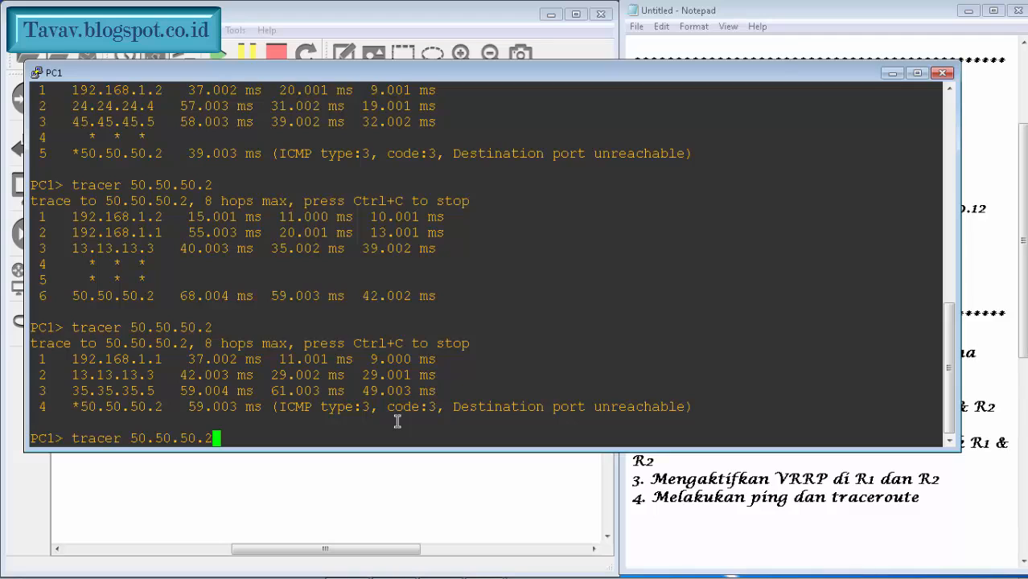
{"action": "key", "text": "BackSpace"}
{"action": "key", "text": "BackSpace"}
{"action": "key", "text": "BackSpace"}
{"action": "key", "text": "BackSpace"}
{"action": "key", "text": "BackSpace"}
{"action": "key", "text": "BackSpace"}
{"action": "key", "text": "BackSpace"}
{"action": "key", "text": "BackSpace"}
{"action": "key", "text": "BackSpace"}
{"action": "key", "text": "BackSpace"}
{"action": "key", "text": "BackSpace"}
{"action": "key", "text": "BackSpace"}
{"action": "key", "text": "BackSpace"}
{"action": "key", "text": "BackSpace"}
{"action": "key", "text": "BackSpace"}
{"action": "key", "text": "BackSpace"}
{"action": "key", "text": "BackSpace"}
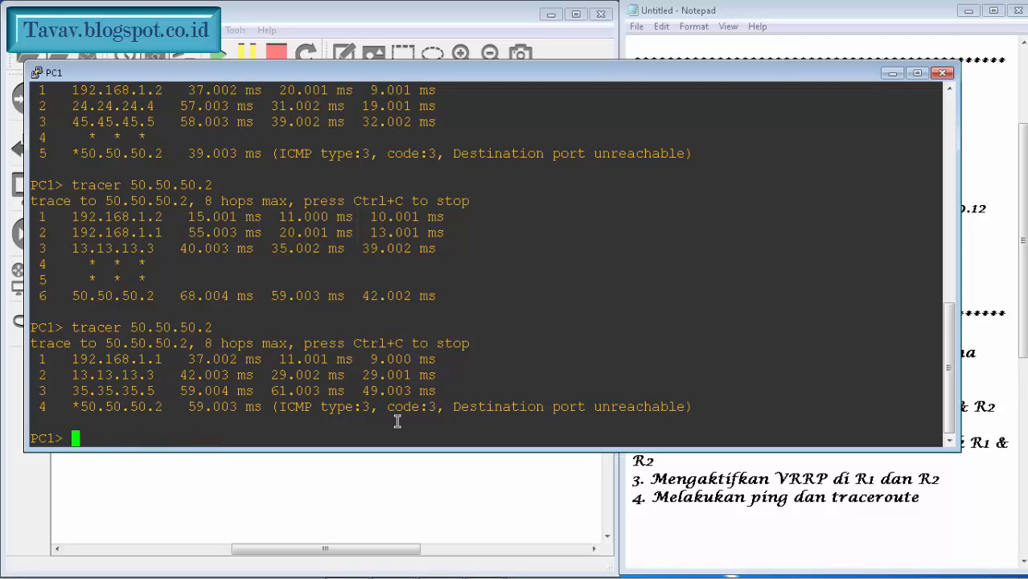
{"action": "type", "text": "ping 50."}
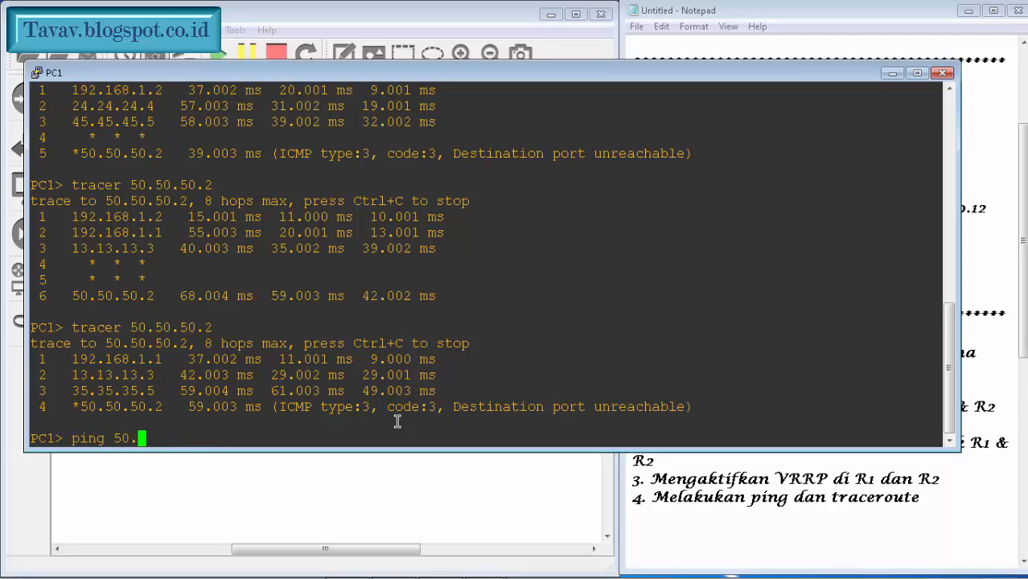
{"action": "type", "text": "50.50.2"}
{"action": "key", "text": "Return"}
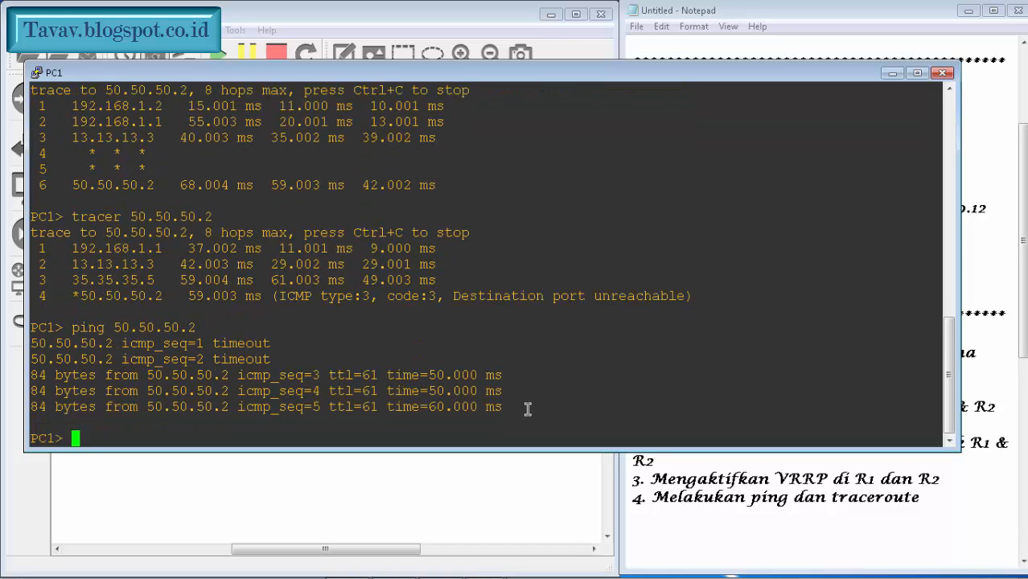
{"action": "left_click_drag", "start_coordinate": [527, 410], "coordinate": [26, 373]}
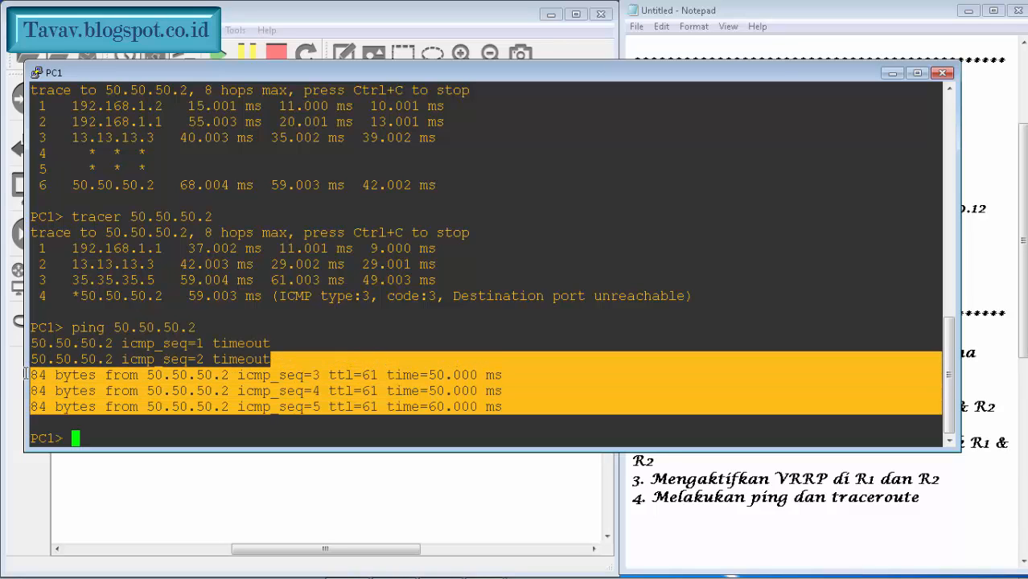
{"action": "right_click", "coordinate": [107, 442]}
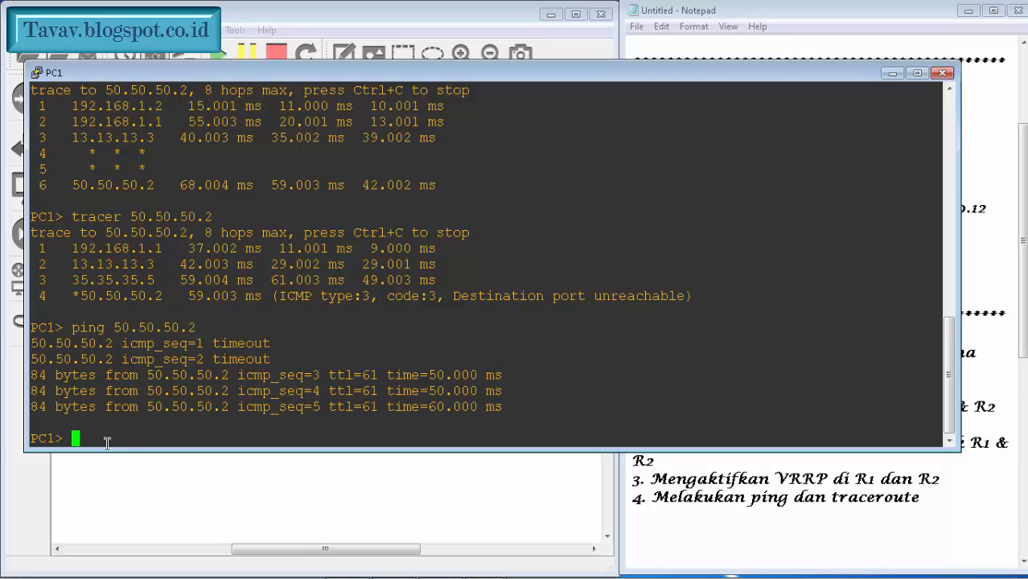
Step: Trace the route from PC1 to 50.50.50.2, compare its hops with the topology, and minimize PC1's console
{"action": "key", "text": "Up"}
{"action": "key", "text": "Up"}
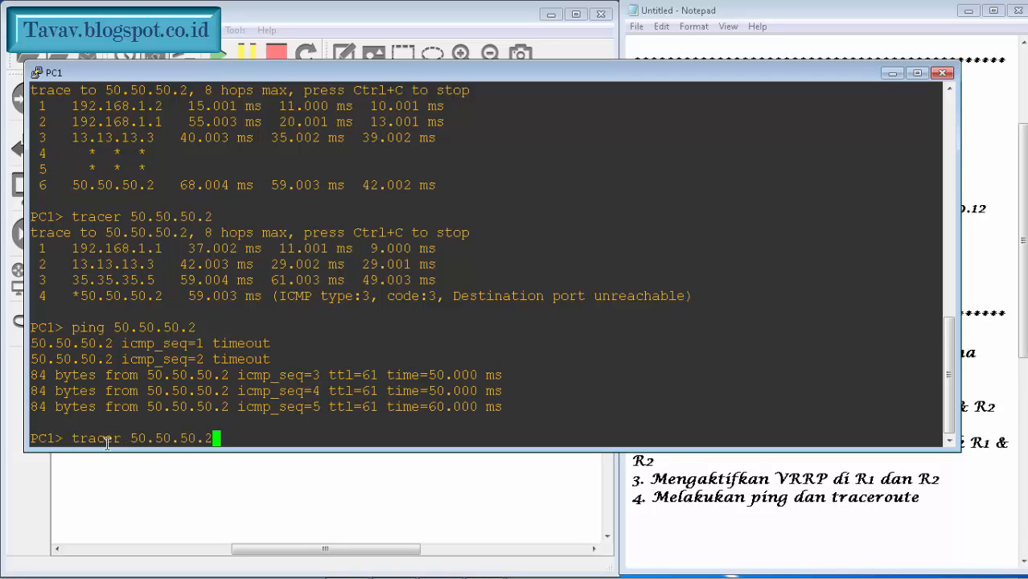
{"action": "key", "text": "Return"}
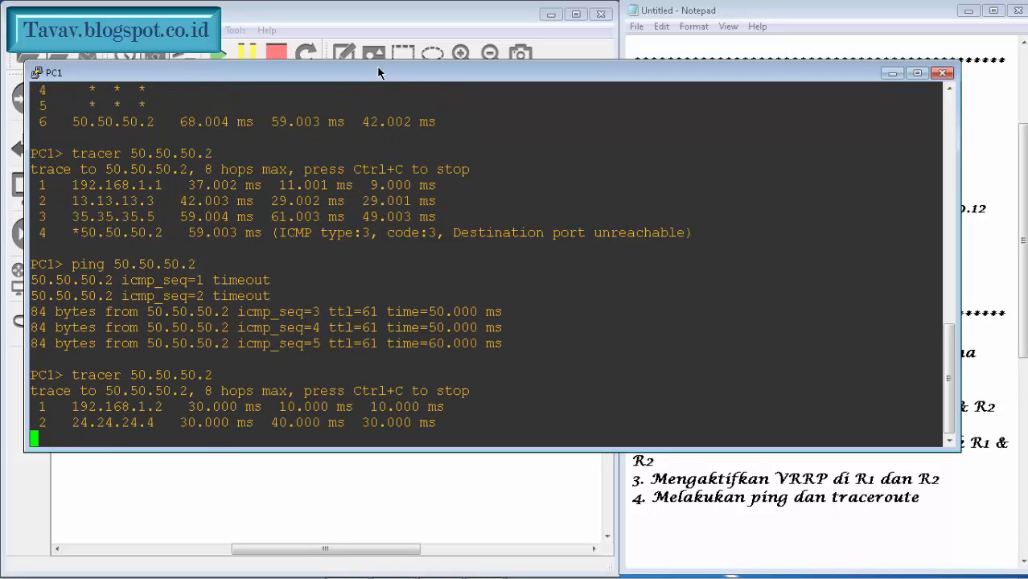
{"action": "left_click_drag", "start_coordinate": [368, 75], "coordinate": [729, 82]}
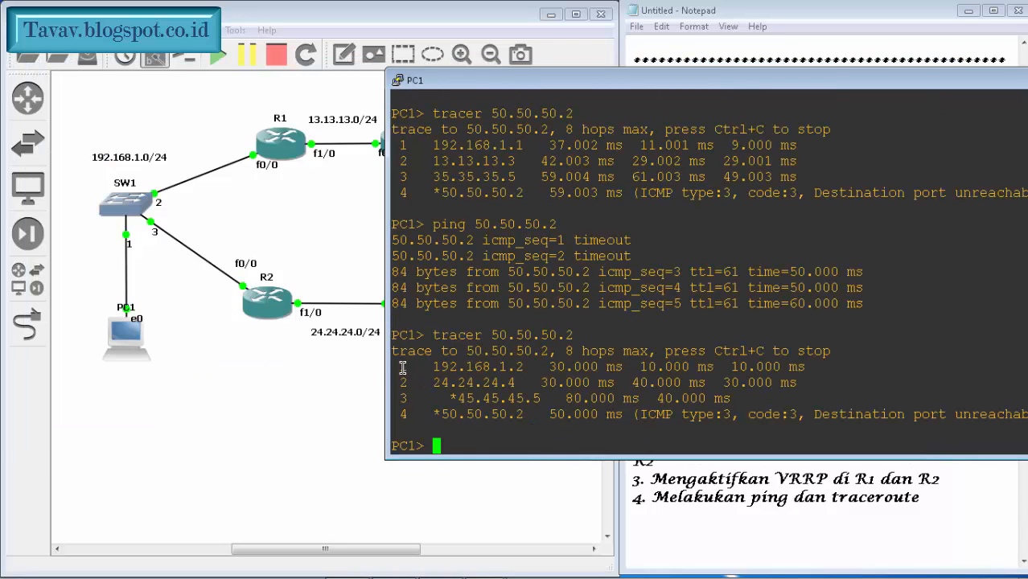
{"action": "mouse_move", "coordinate": [400, 367]}
{"action": "left_mouse_down"}
{"action": "mouse_move", "coordinate": [822, 385]}
{"action": "mouse_move", "coordinate": [866, 406]}
{"action": "mouse_move", "coordinate": [994, 432]}
{"action": "left_mouse_up"}
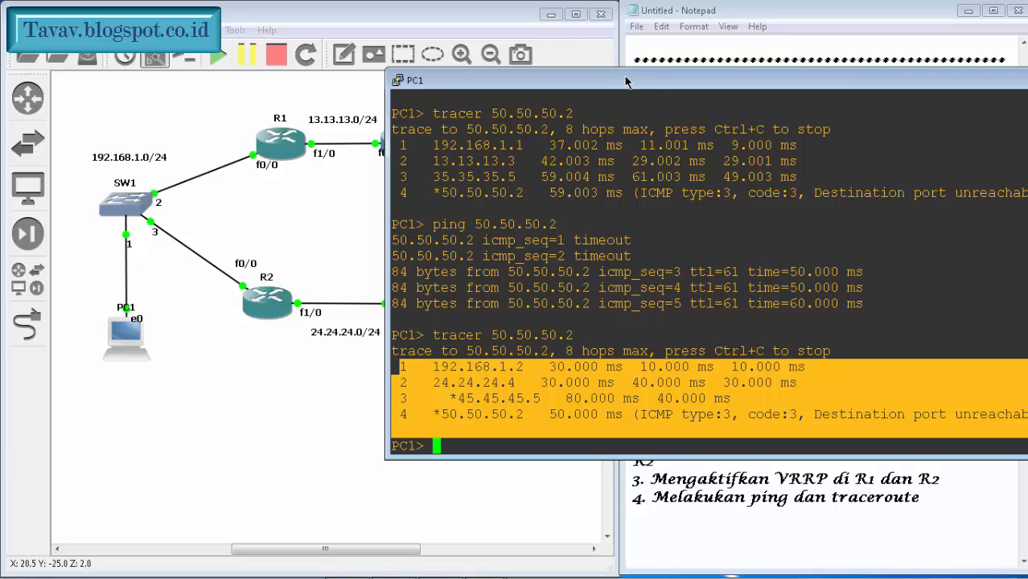
{"action": "left_click_drag", "start_coordinate": [626, 82], "coordinate": [274, 100]}
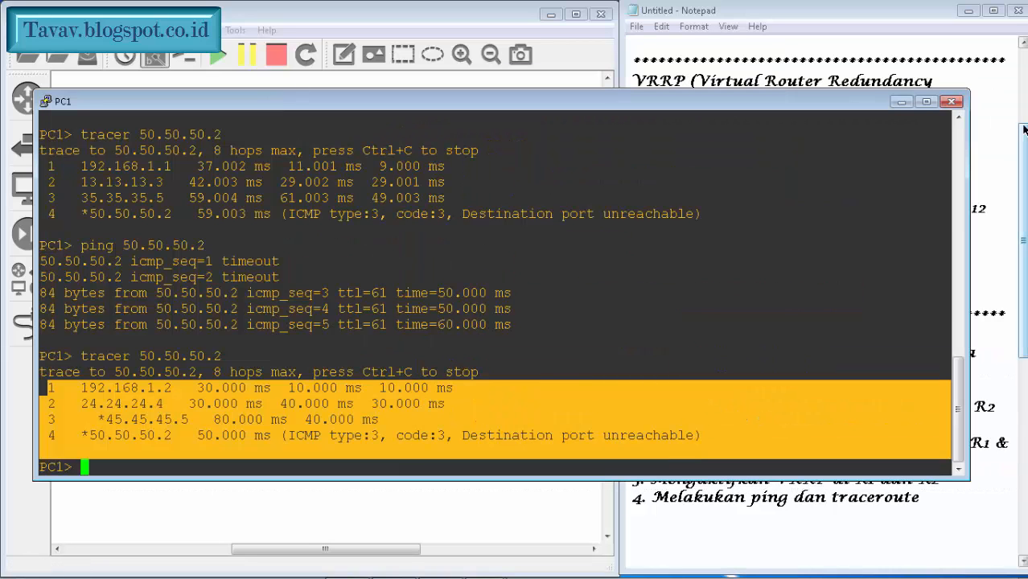
{"action": "left_click", "coordinate": [901, 102]}
Step: Add the line "5. Melakukan setting priority untuk menentukan status router" below item 4 in the Notepad notes
{"action": "left_click", "coordinate": [941, 495]}
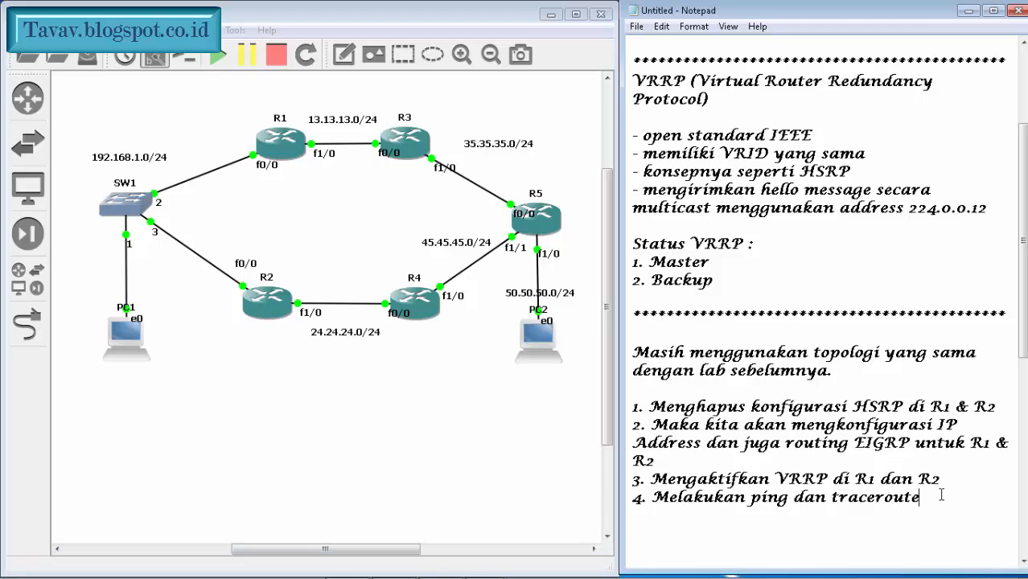
{"action": "key", "text": "Return"}
{"action": "type", "text": "Mel"}
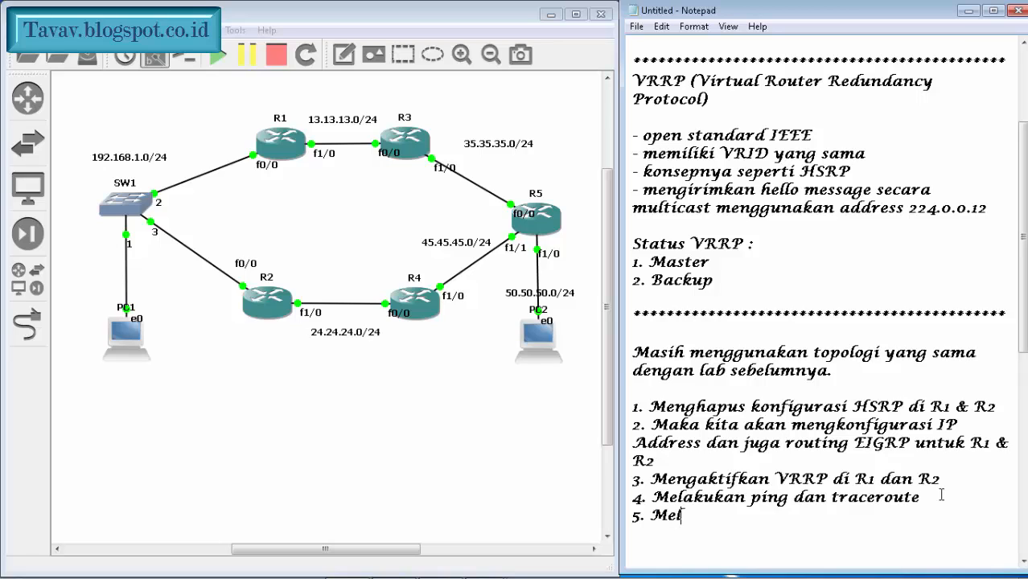
{"action": "type", "text": "akukan sett"}
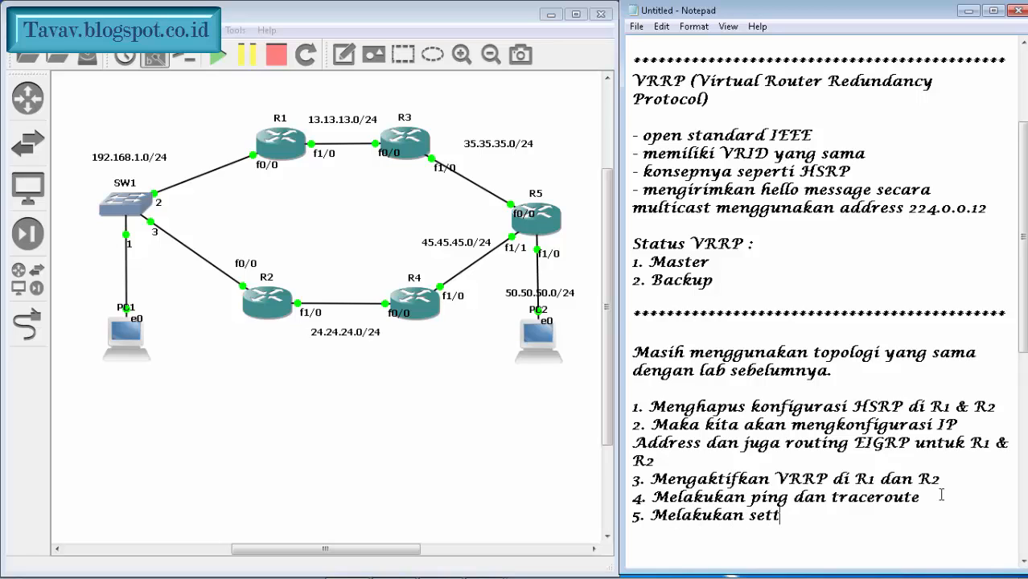
{"action": "type", "text": "ing prio"}
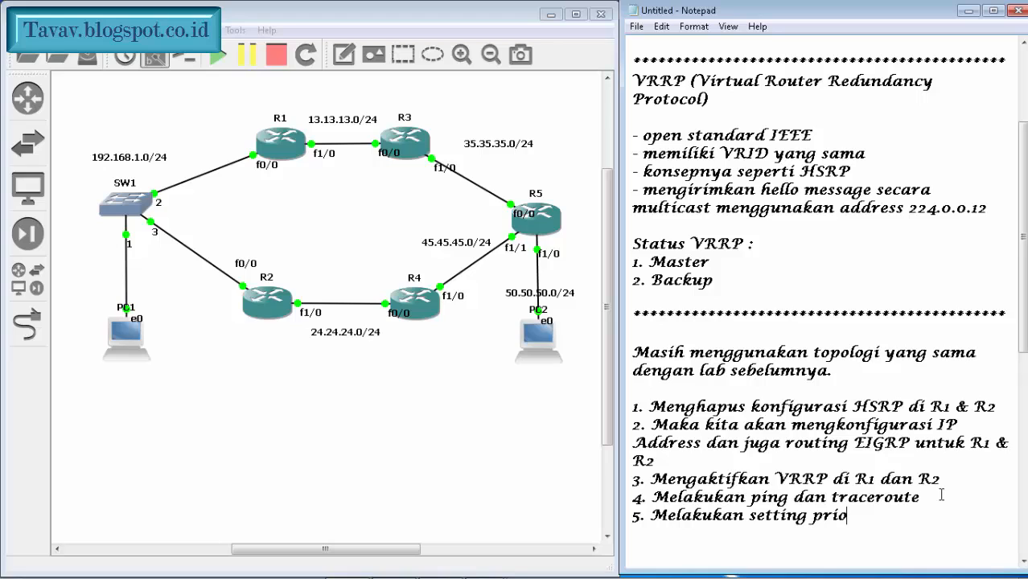
{"action": "type", "text": "rity untu"}
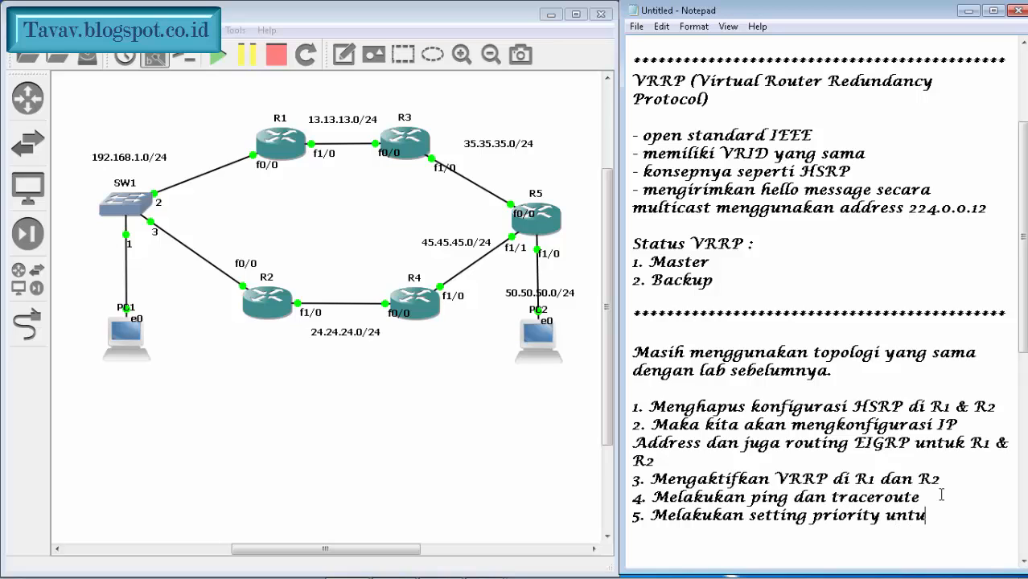
{"action": "type", "text": "k menentuka"}
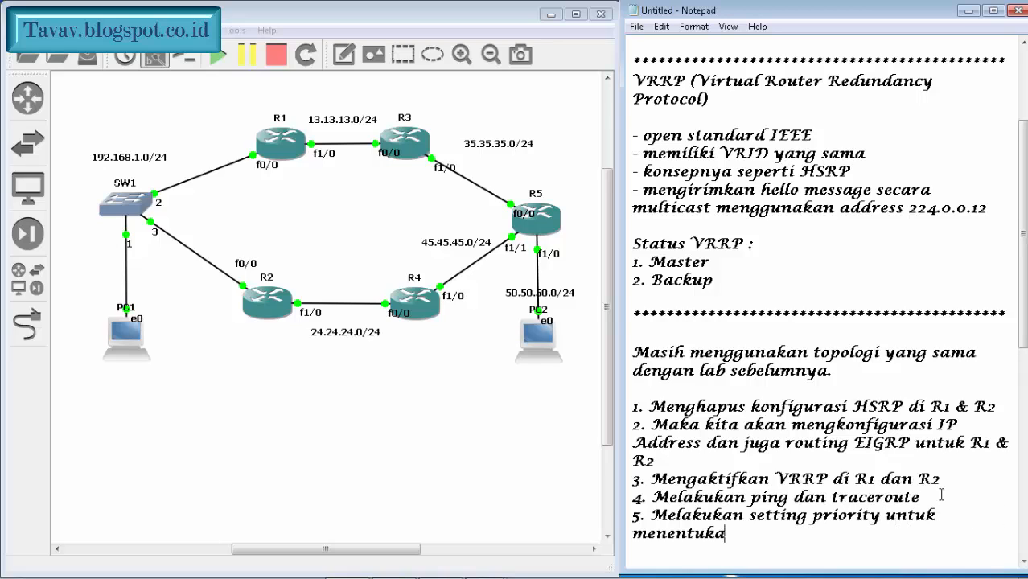
{"action": "type", "text": "n status router"}
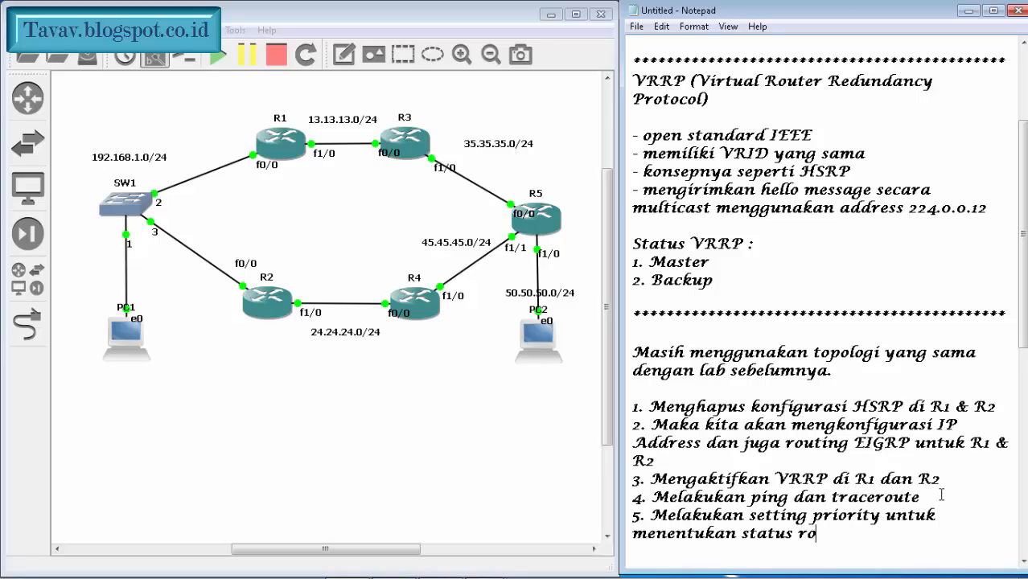
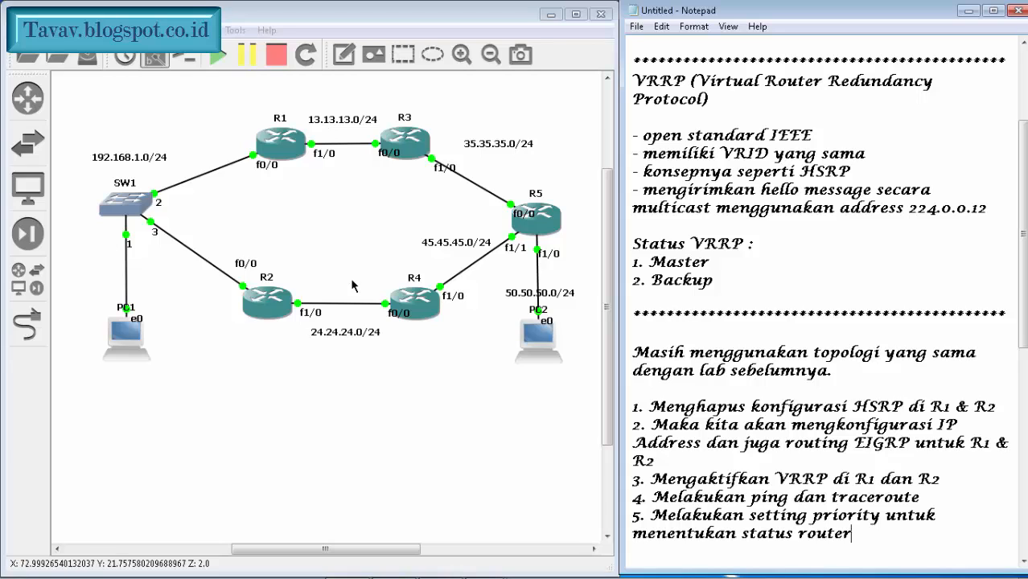
Step: Bring up R2's console and enter interface configuration mode for f0/0
{"action": "mouse_move", "coordinate": [443, 577]}
{"action": "left_click", "coordinate": [484, 565]}
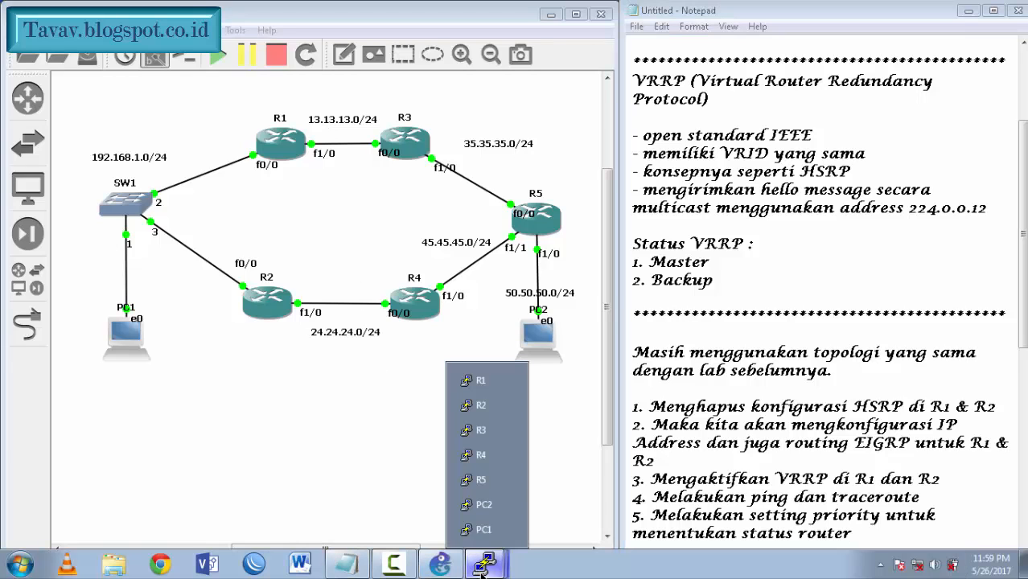
{"action": "left_click", "coordinate": [481, 405]}
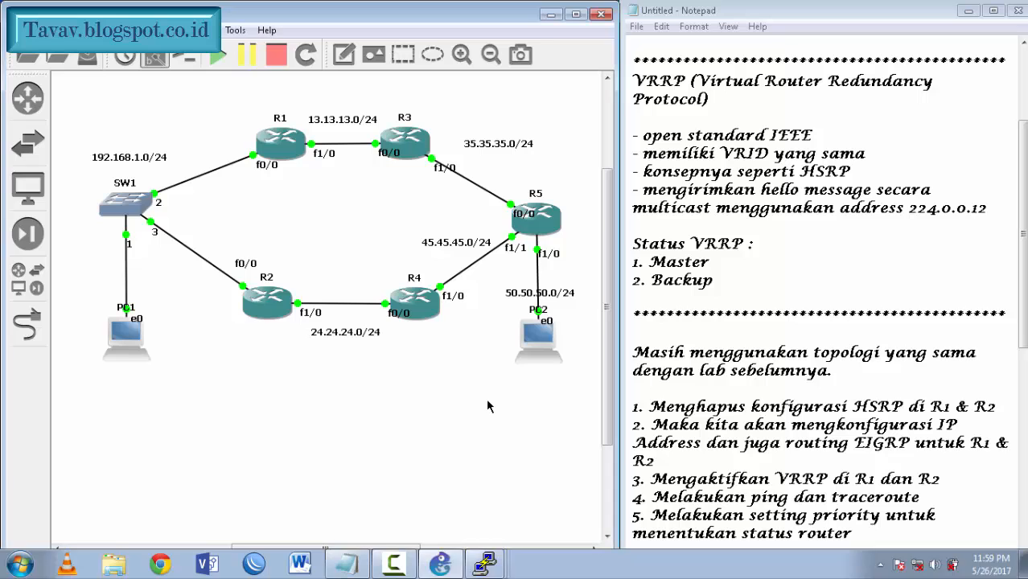
{"action": "left_click", "coordinate": [487, 559]}
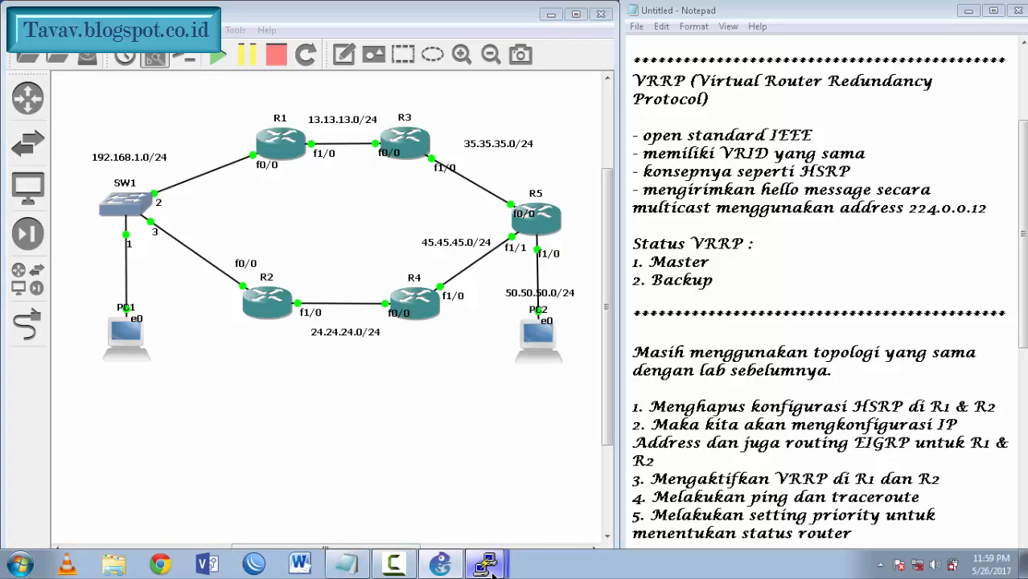
{"action": "left_click", "coordinate": [481, 405]}
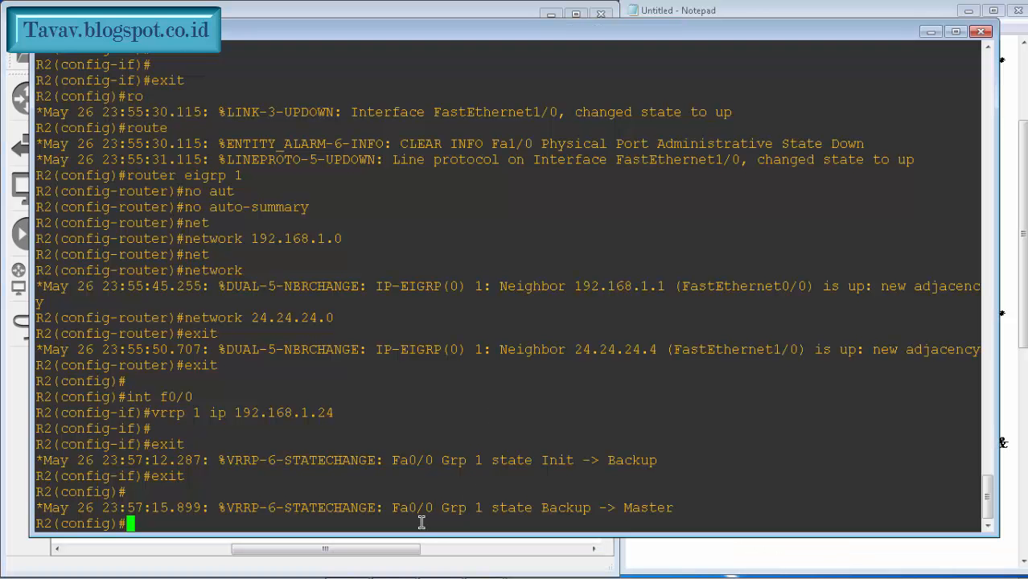
{"action": "type", "text": "int f0/0"}
{"action": "key", "text": "Return"}
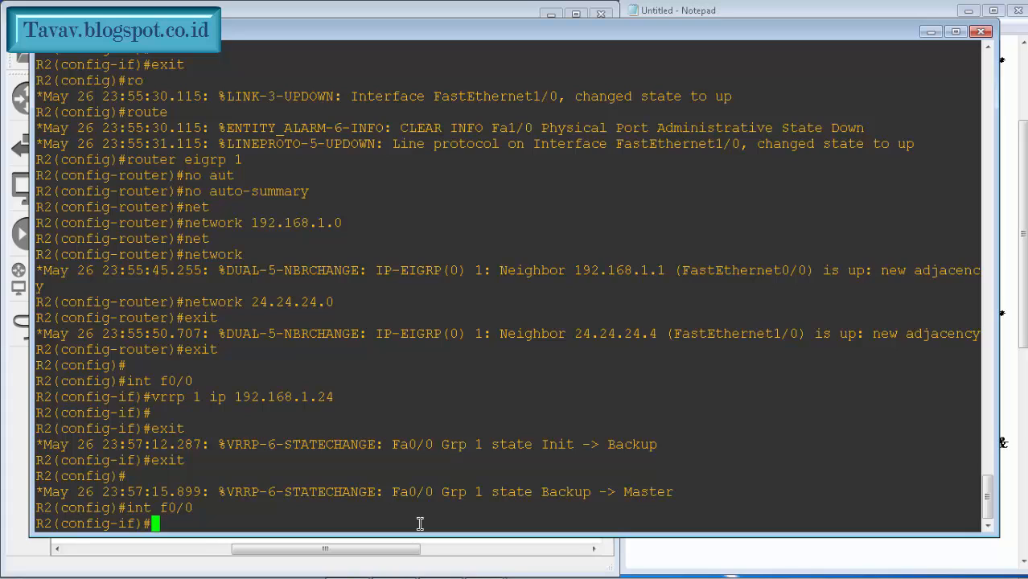
Step: Enable preemption for VRRP group 1 on R2's f0/0, exit interface configuration, and minimize the console
{"action": "type", "text": "vrrp 1 prem,"}
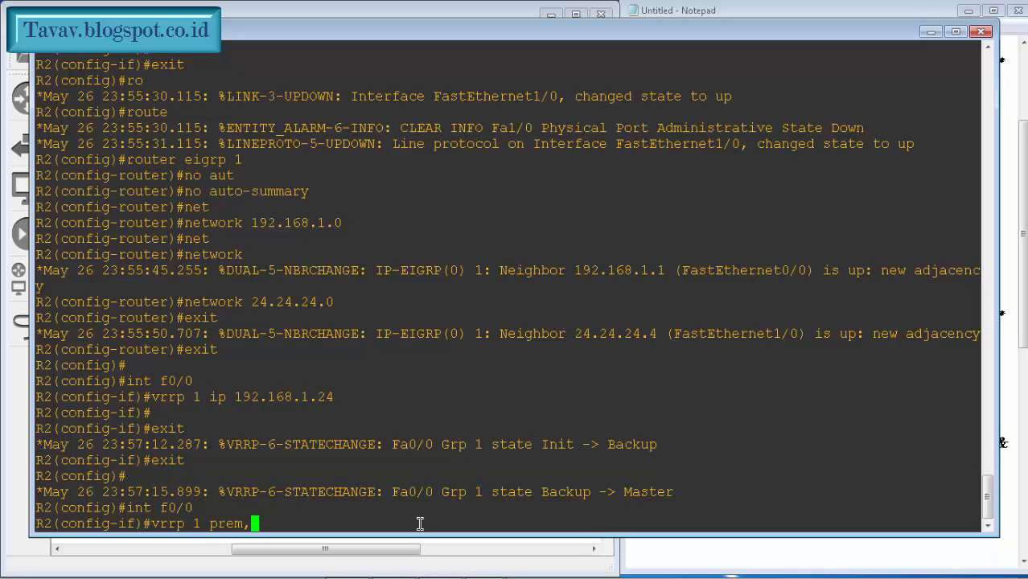
{"action": "key", "text": "BackSpace"}
{"action": "key", "text": "Tab"}
{"action": "key", "text": "Return"}
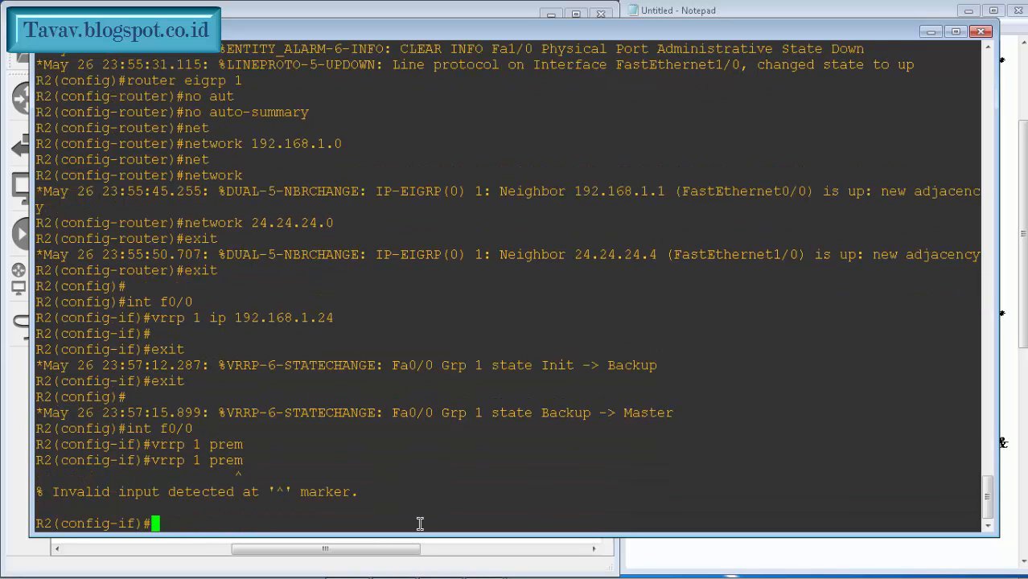
{"action": "key", "text": "Up"}
{"action": "key", "text": "BackSpace"}
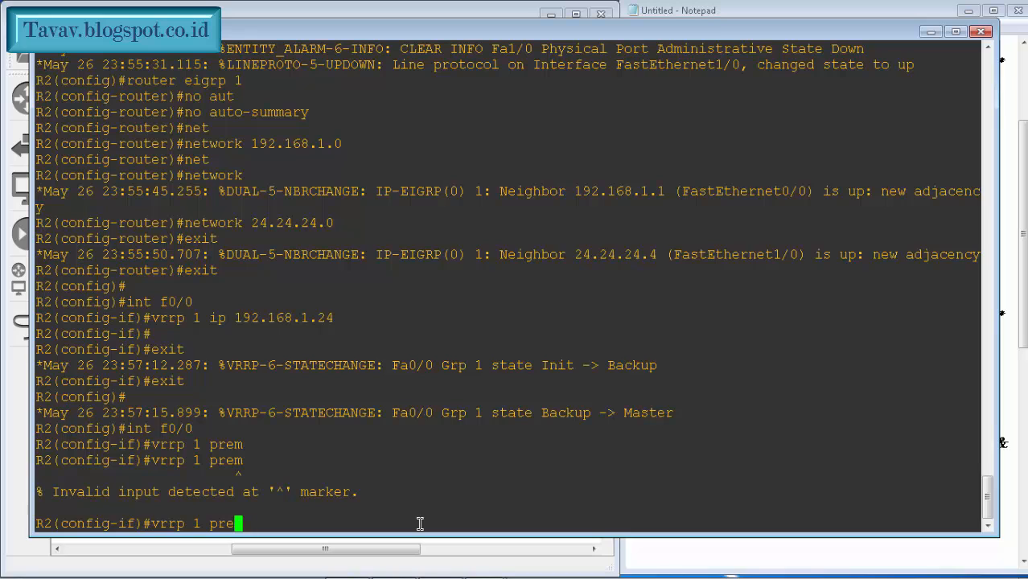
{"action": "type", "text": "e"}
{"action": "key", "text": "Tab"}
{"action": "key", "text": "Return"}
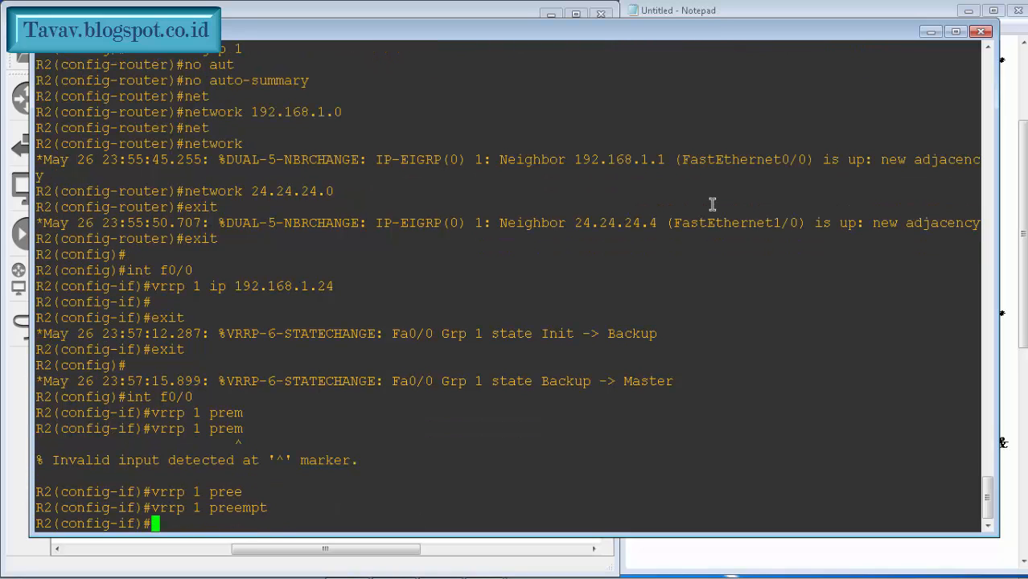
{"action": "type", "text": "exit"}
{"action": "key", "text": "Return"}
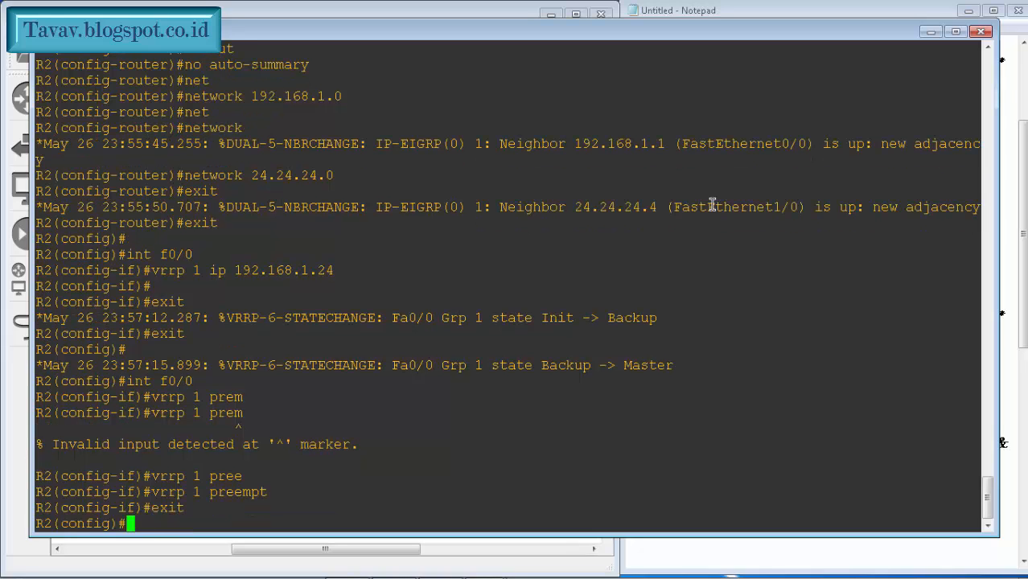
{"action": "left_click", "coordinate": [931, 31]}
Step: Enable preemption for VRRP group 1 on interface f0/0 in R1's console
{"action": "left_click", "coordinate": [503, 571]}
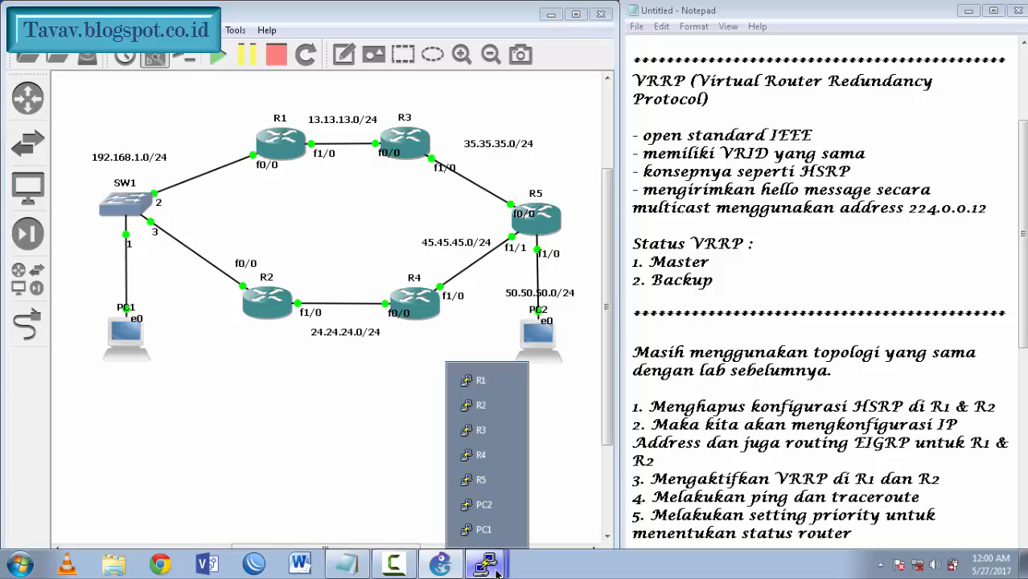
{"action": "left_click", "coordinate": [481, 381]}
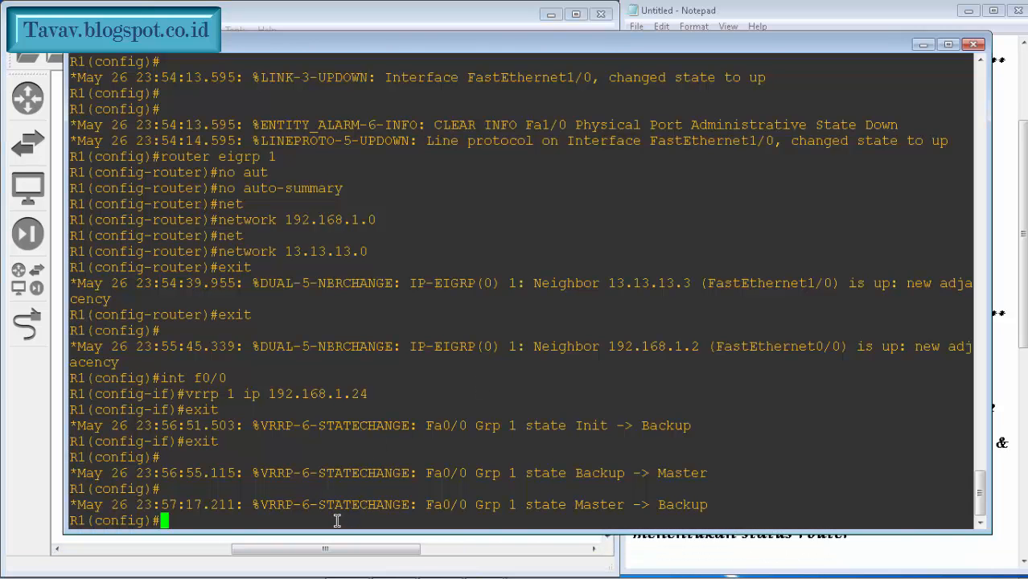
{"action": "type", "text": "int f0/0"}
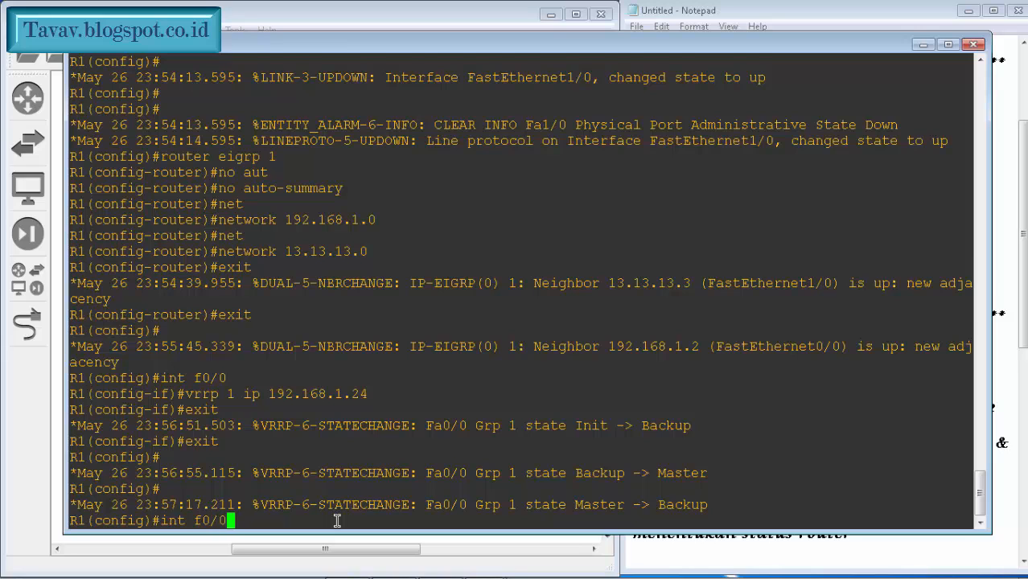
{"action": "key", "text": "Return"}
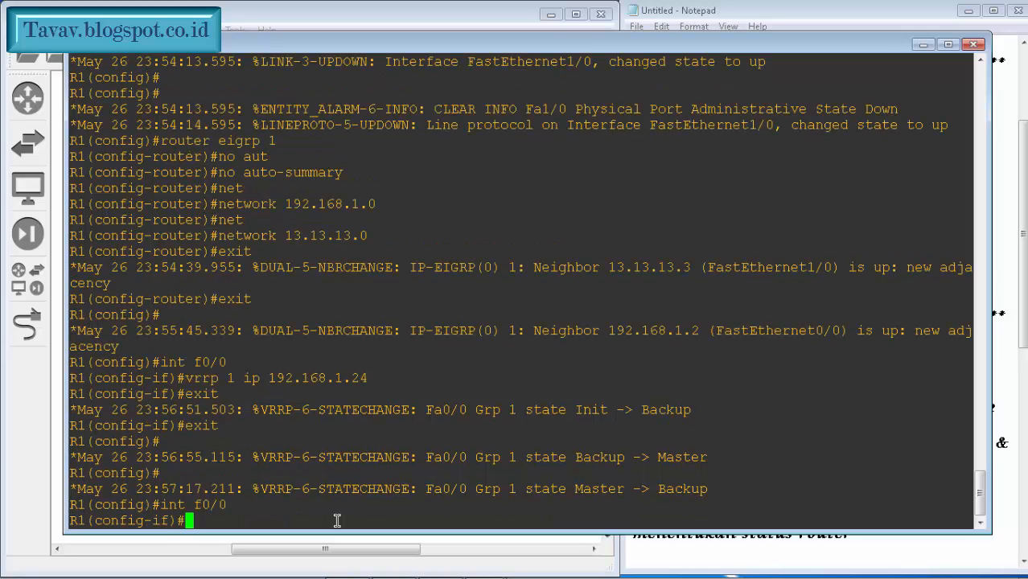
{"action": "type", "text": "vrrp 1 pree"}
{"action": "key", "text": "Tab"}
{"action": "key", "text": "Return"}
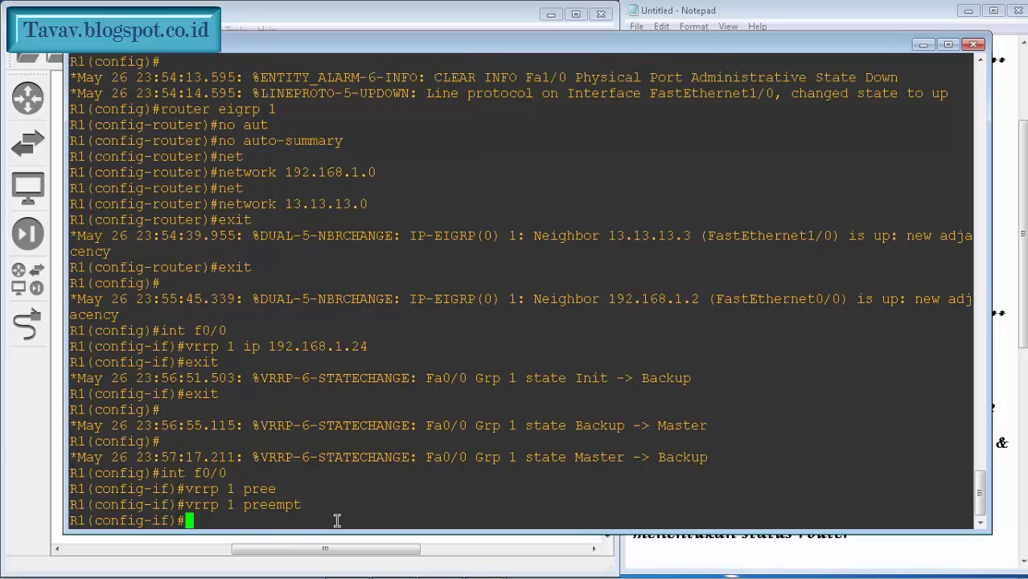
Step: Set the VRRP group 1 priority to 120 on R1's f0/0 and exit interface configuration
{"action": "type", "text": "vrrp 1 pr"}
{"action": "key", "text": "Tab"}
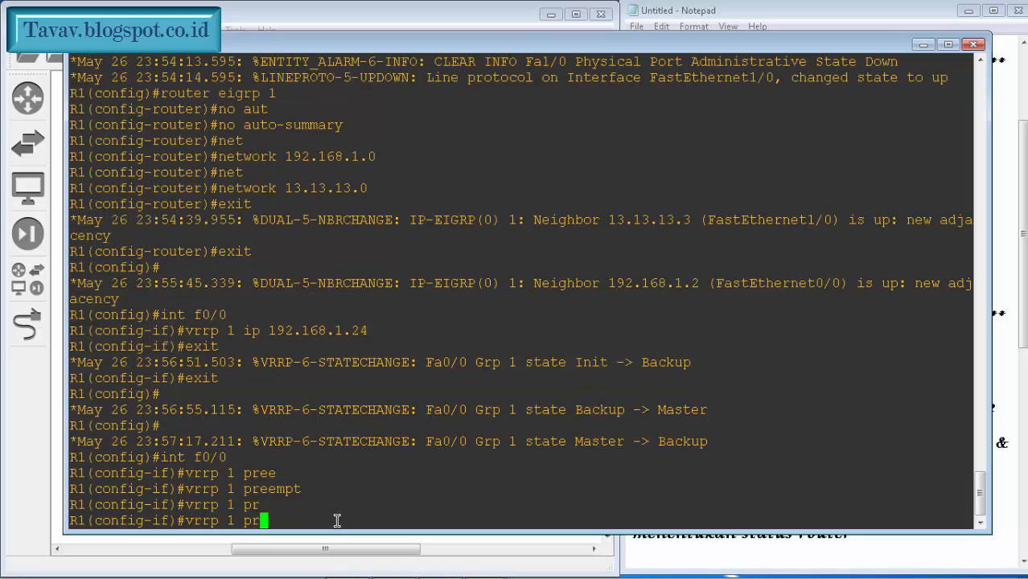
{"action": "type", "text": "ior"}
{"action": "key", "text": "Tab"}
{"action": "key", "text": "Return"}
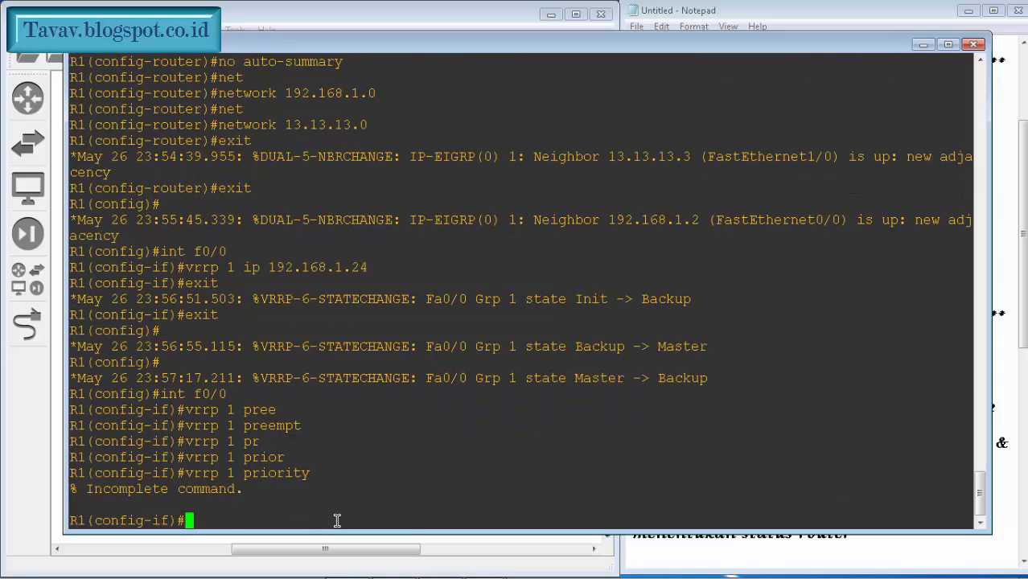
{"action": "key", "text": "Up"}
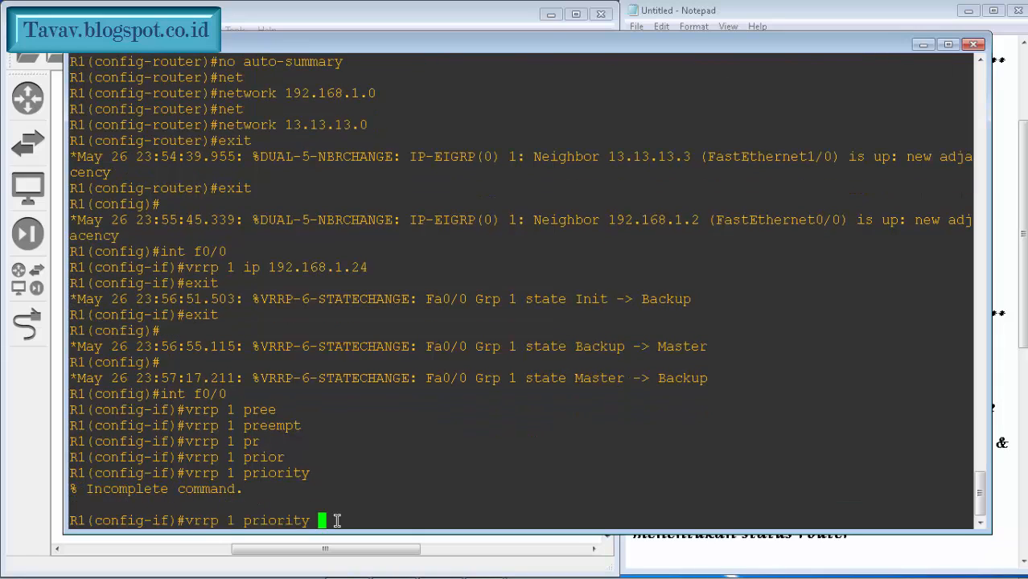
{"action": "type", "text": "120"}
{"action": "key", "text": "Return"}
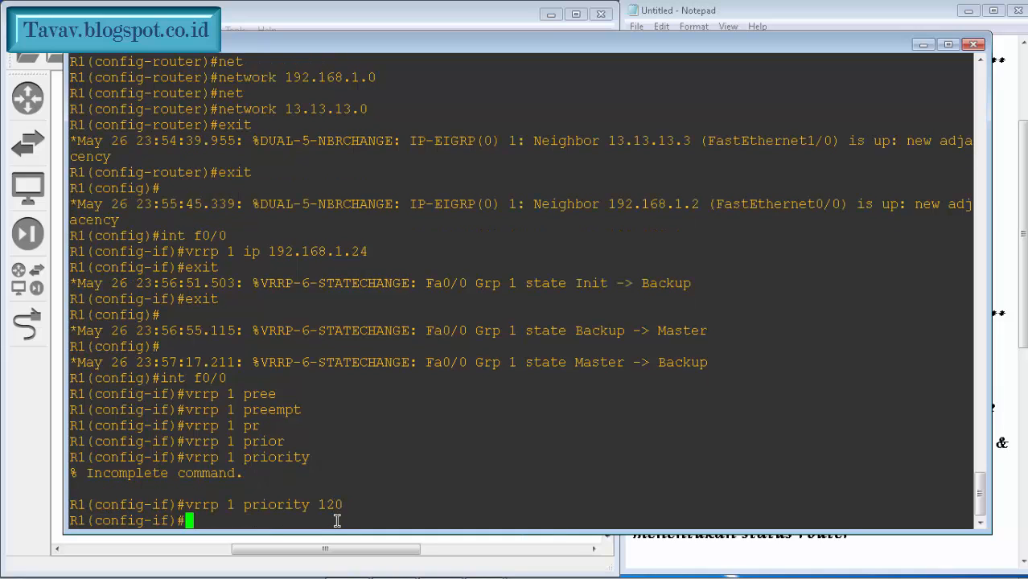
{"action": "type", "text": "exit"}
{"action": "key", "text": "Return"}
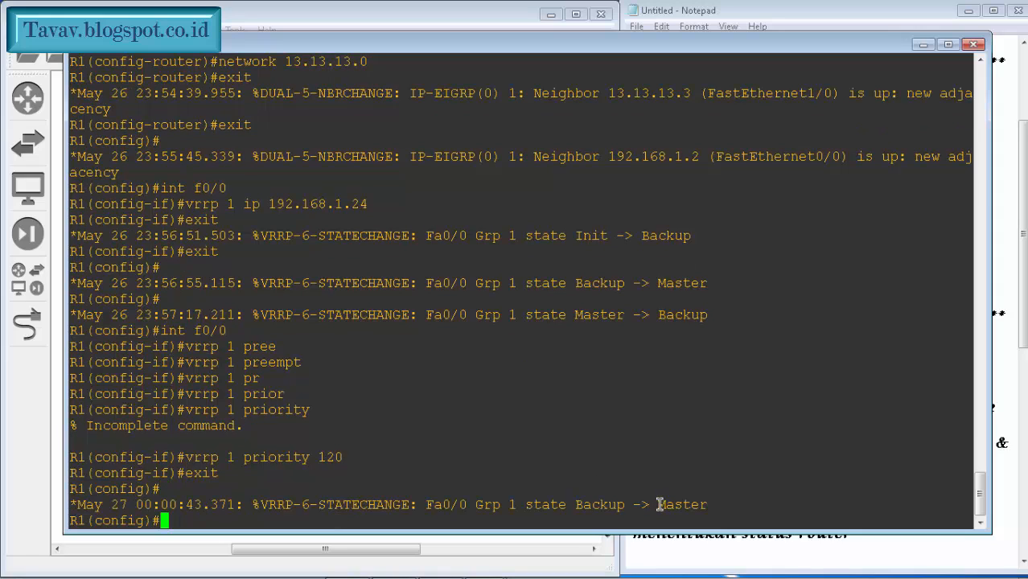
Step: Show the VRRP brief summary on R1, examine its state and priority, and minimize the console
{"action": "left_click_drag", "start_coordinate": [658, 504], "coordinate": [691, 524]}
{"action": "left_click", "coordinate": [685, 519]}
{"action": "type", "text": "do sh "}
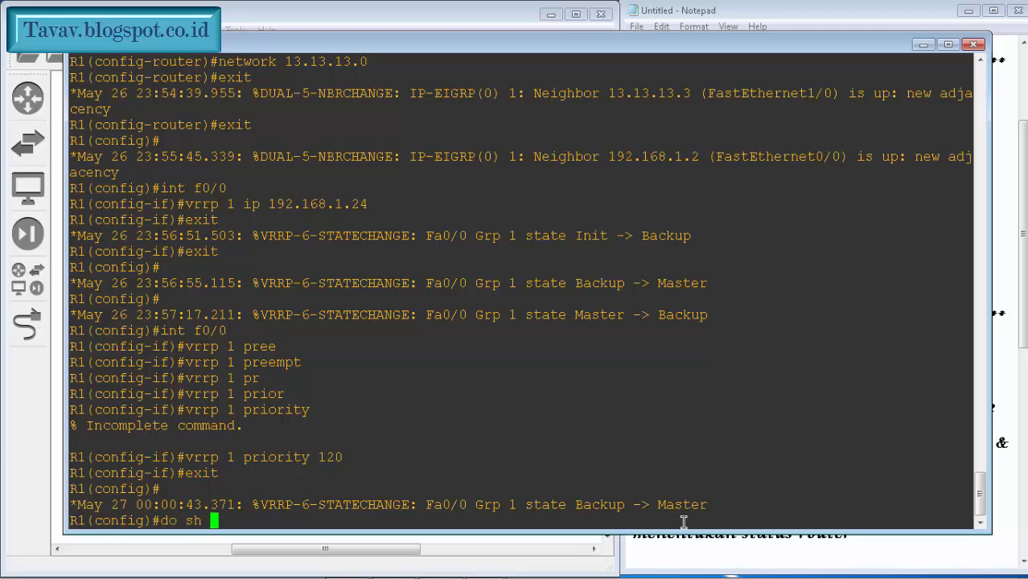
{"action": "type", "text": "vrrp br"}
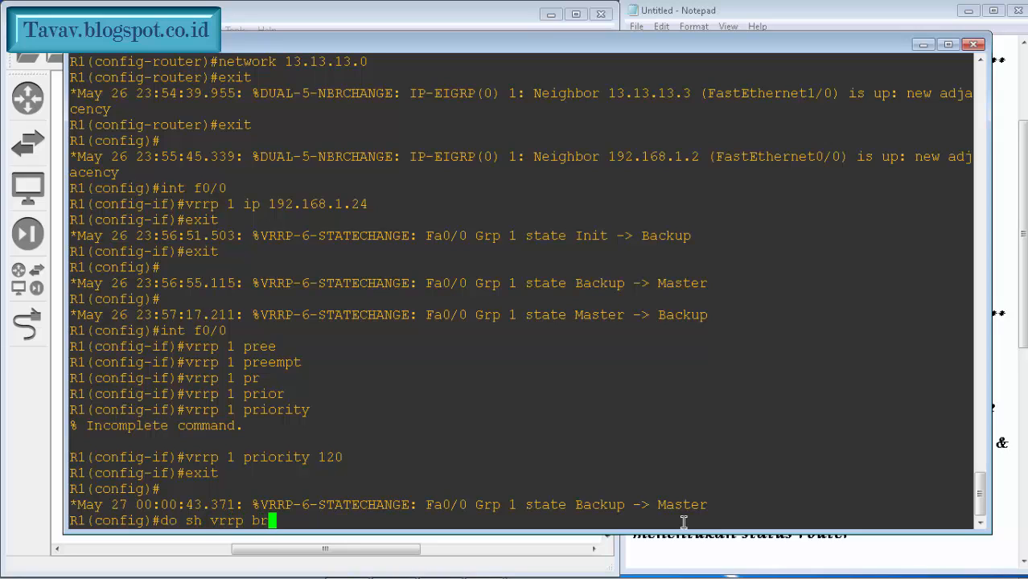
{"action": "key", "text": "Return"}
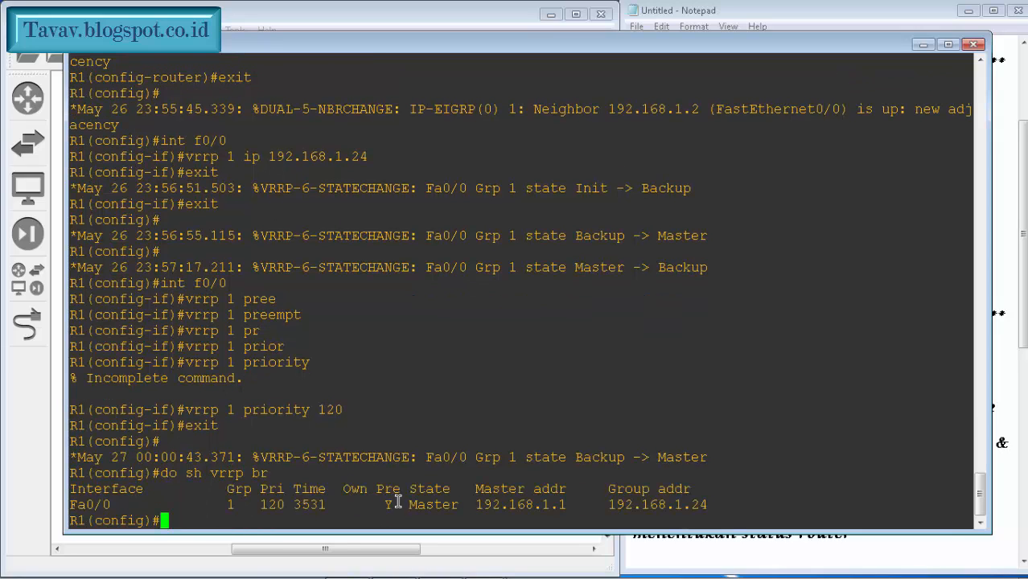
{"action": "left_click_drag", "start_coordinate": [409, 504], "coordinate": [457, 506]}
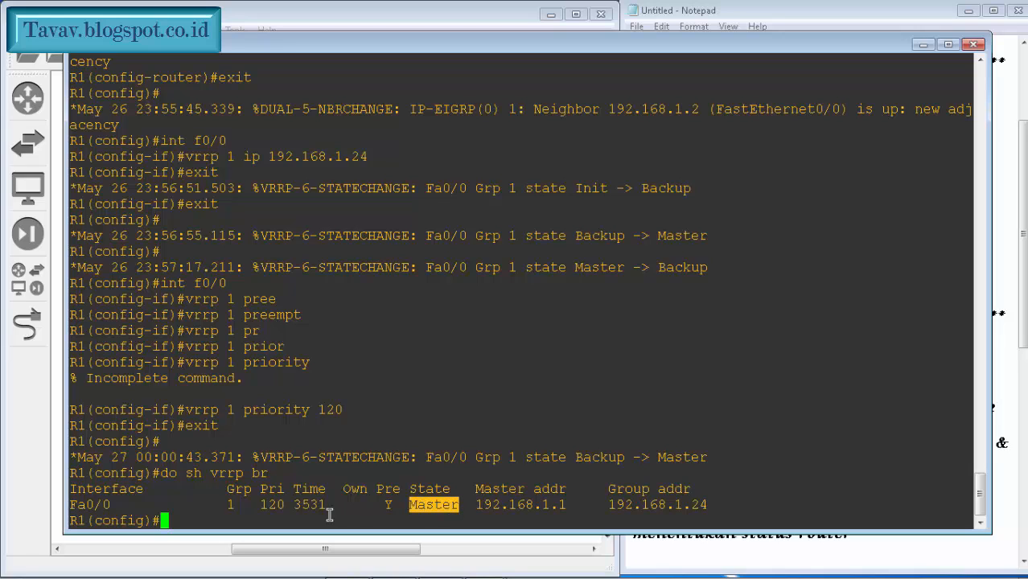
{"action": "left_click_drag", "start_coordinate": [261, 504], "coordinate": [281, 506]}
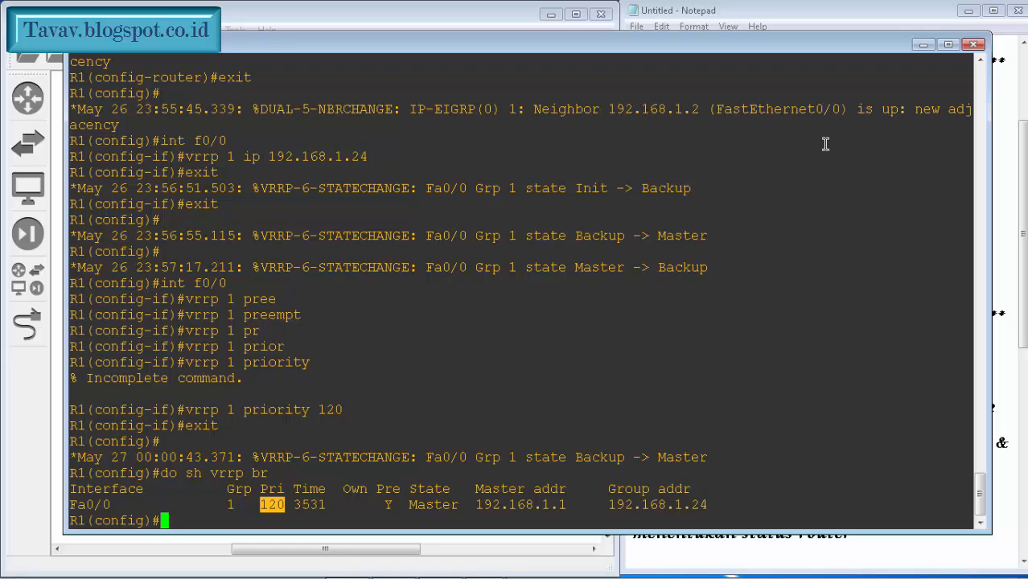
{"action": "left_click", "coordinate": [923, 44]}
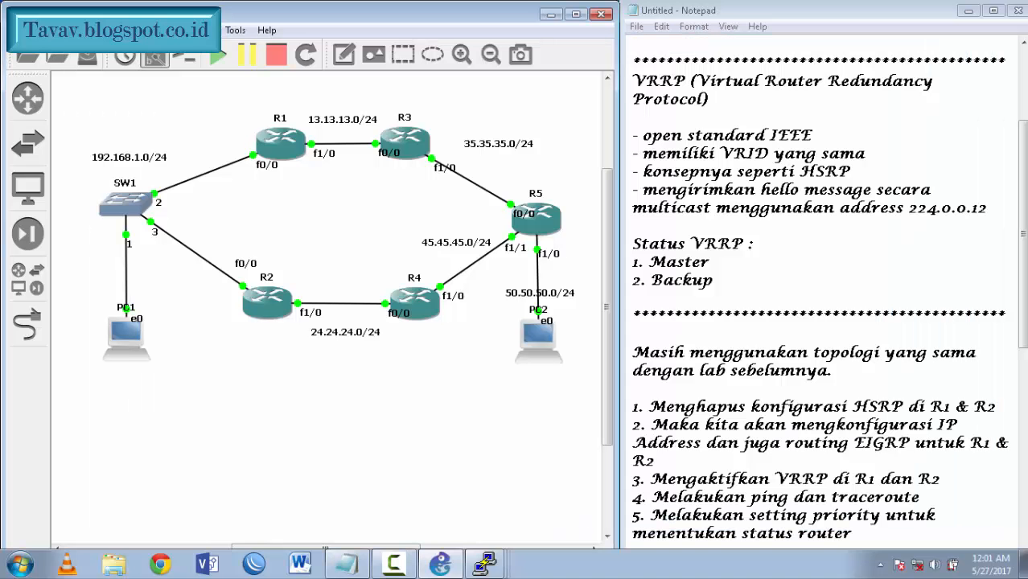
Step: Show the VRRP brief summary on R2, examine its latest state change and current state, and minimize the console
{"action": "left_click", "coordinate": [497, 567]}
{"action": "left_click", "coordinate": [482, 403]}
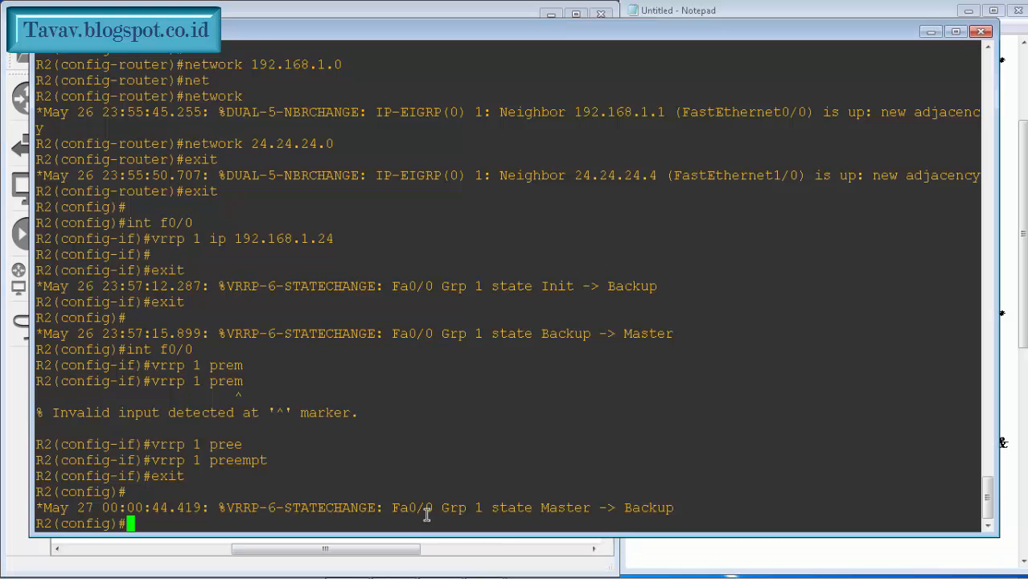
{"action": "left_click_drag", "start_coordinate": [627, 500], "coordinate": [688, 507]}
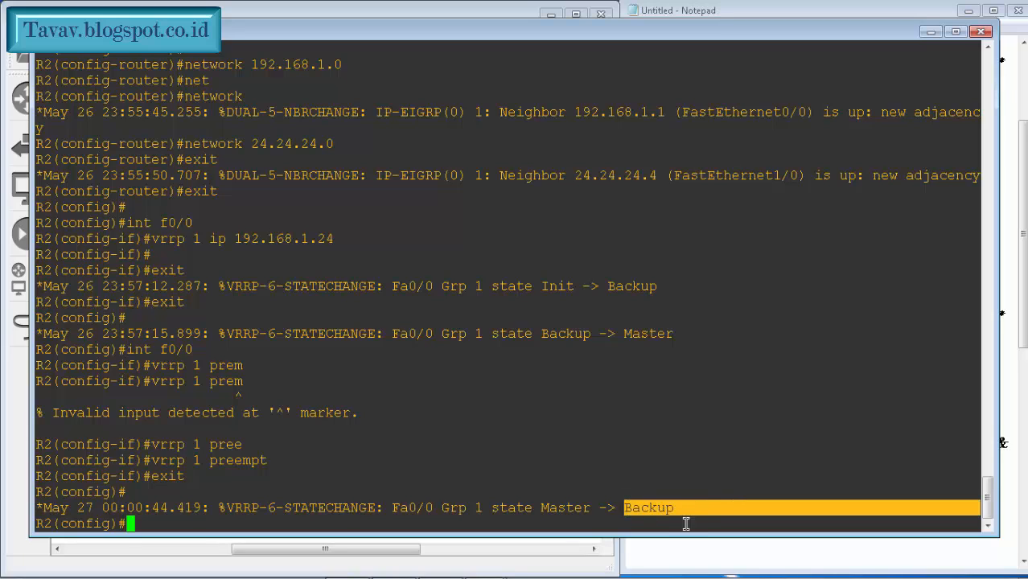
{"action": "left_click", "coordinate": [679, 525]}
{"action": "type", "text": "do "}
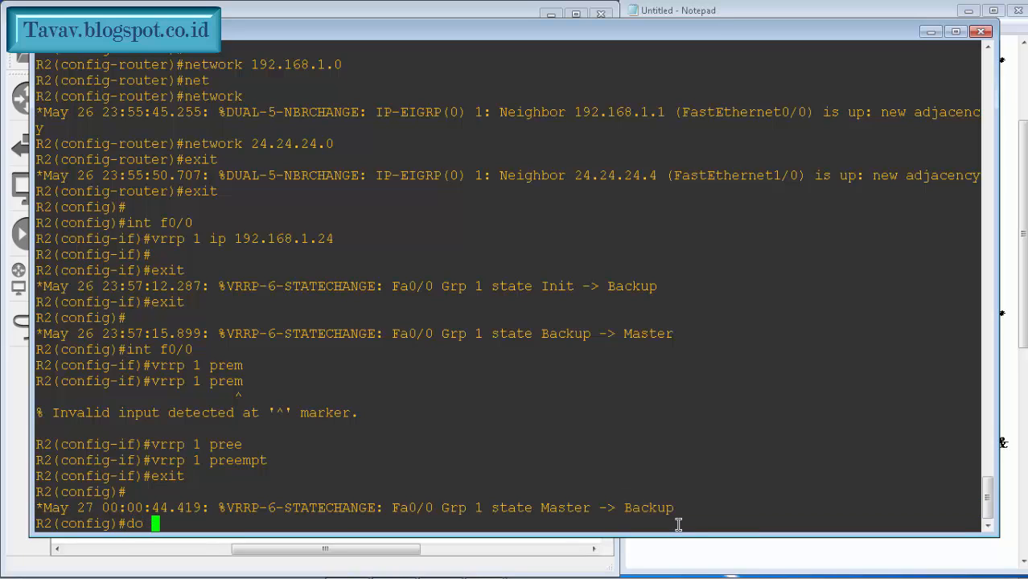
{"action": "type", "text": "sh vrrp br"}
{"action": "key", "text": "Return"}
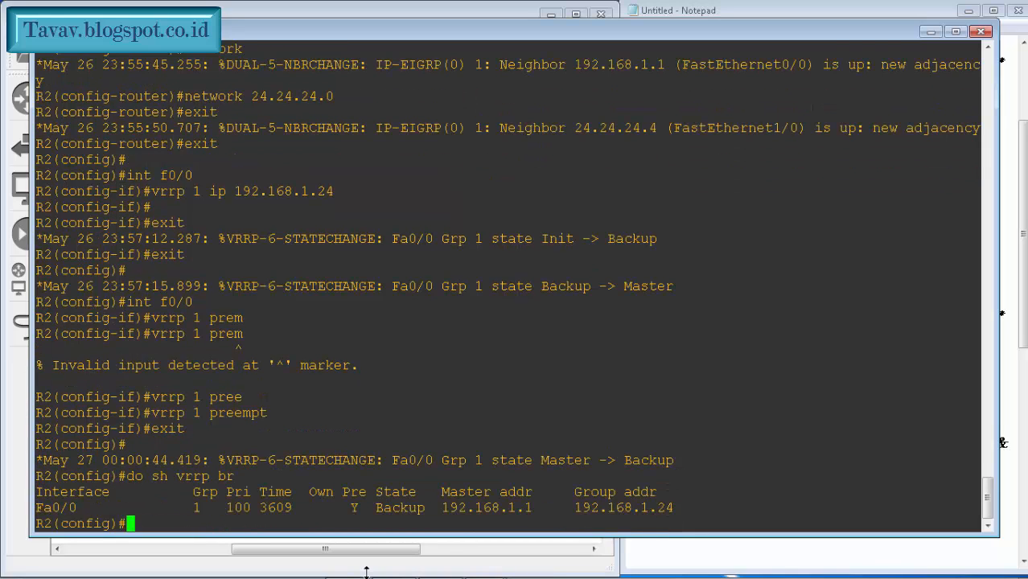
{"action": "double_click", "coordinate": [391, 508]}
{"action": "left_click", "coordinate": [929, 31]}
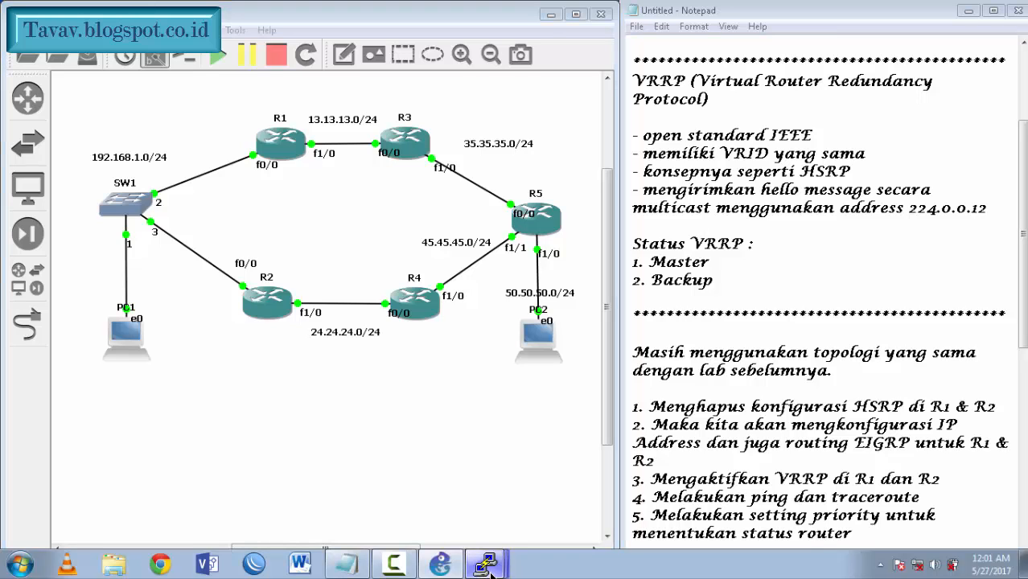
Step: Trace the route from PC1 to 50.50.50.2, examine the hops against the topology, and minimize the console
{"action": "left_click", "coordinate": [483, 565]}
{"action": "left_click", "coordinate": [485, 532]}
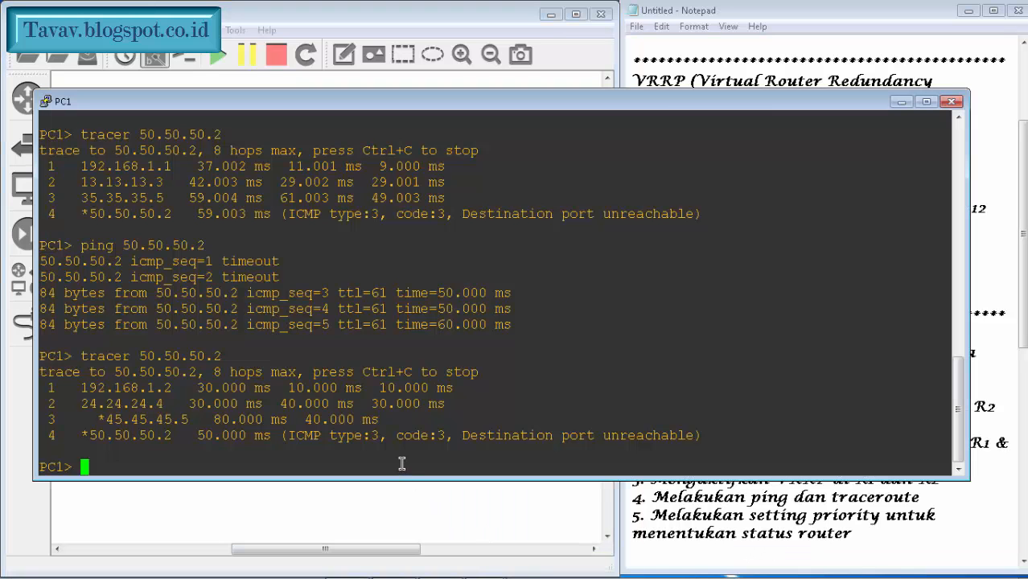
{"action": "key", "text": "Up"}
{"action": "key", "text": "Return"}
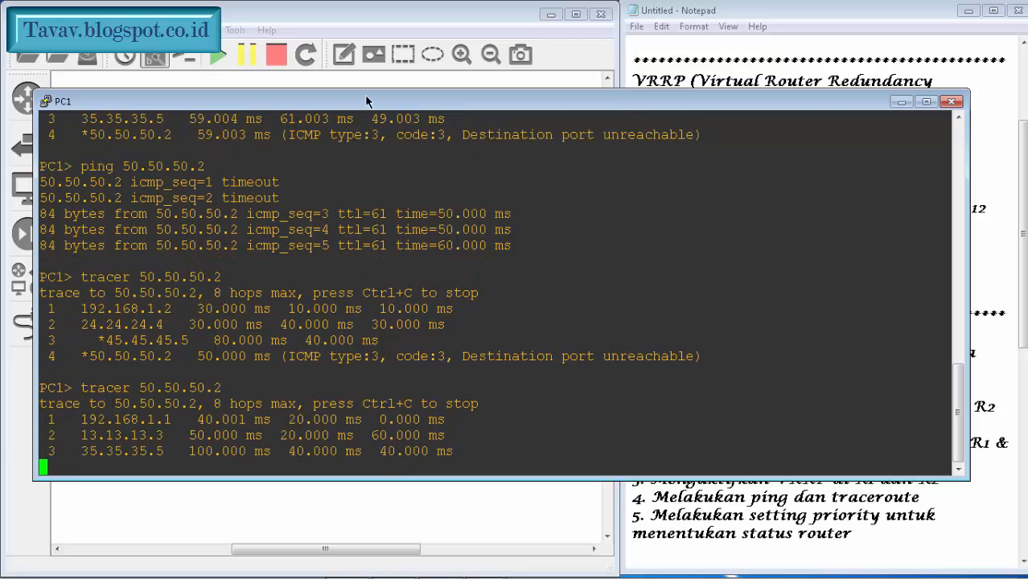
{"action": "left_click_drag", "start_coordinate": [334, 103], "coordinate": [736, 75]}
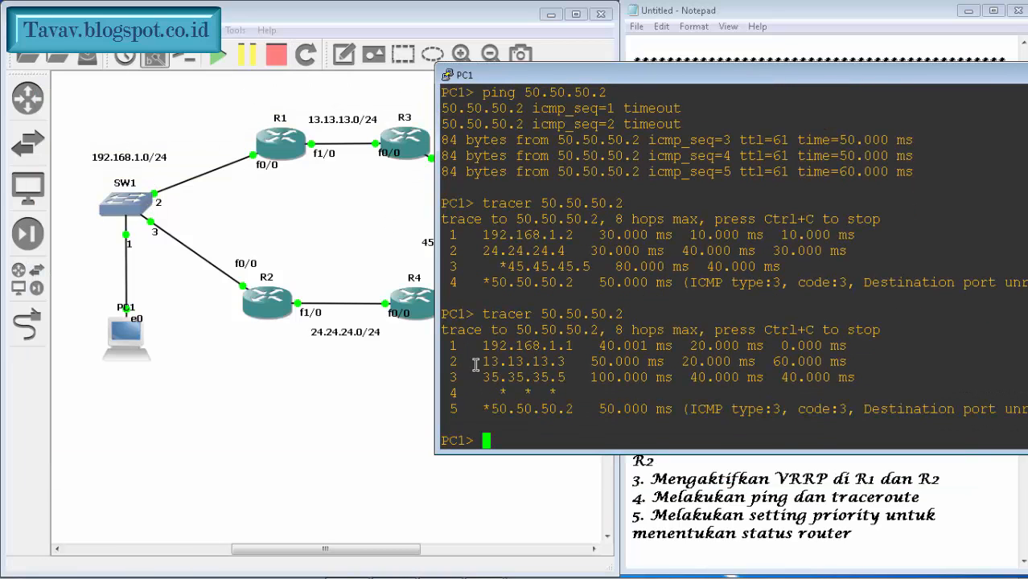
{"action": "mouse_move", "coordinate": [452, 346]}
{"action": "left_mouse_down"}
{"action": "mouse_move", "coordinate": [764, 362]}
{"action": "mouse_move", "coordinate": [1009, 410]}
{"action": "left_mouse_up"}
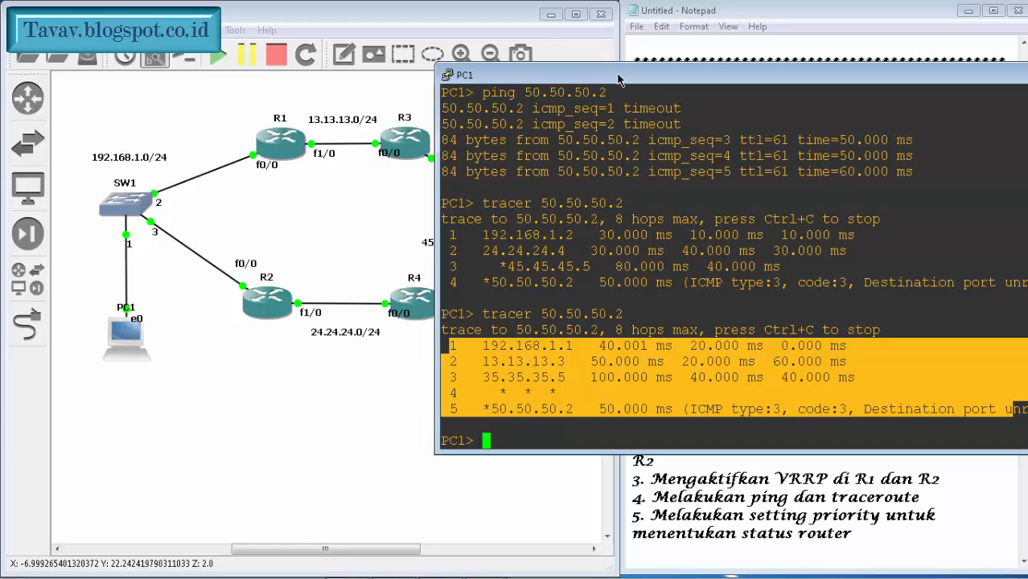
{"action": "left_click_drag", "start_coordinate": [636, 78], "coordinate": [257, 100]}
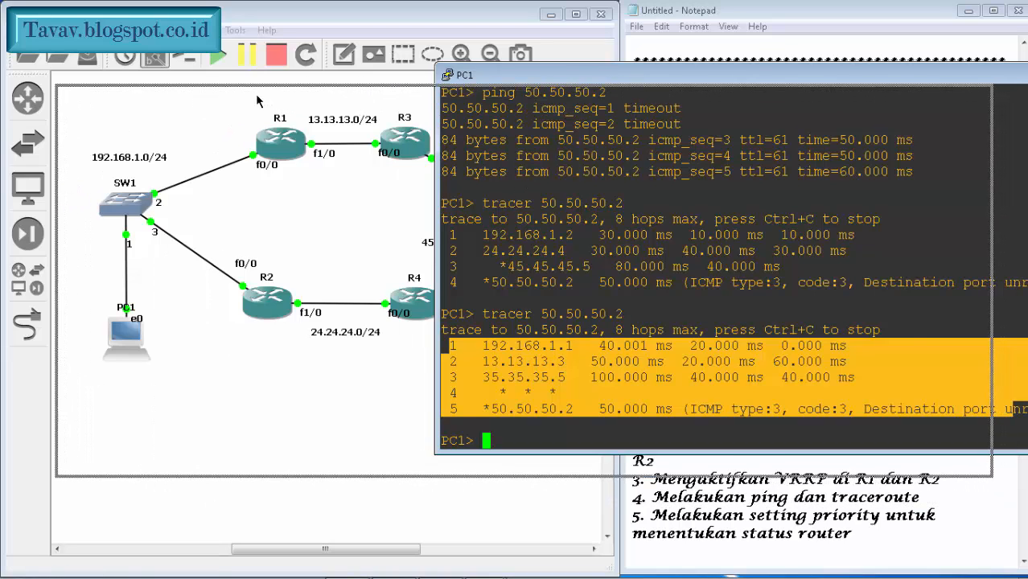
{"action": "left_click", "coordinate": [923, 99]}
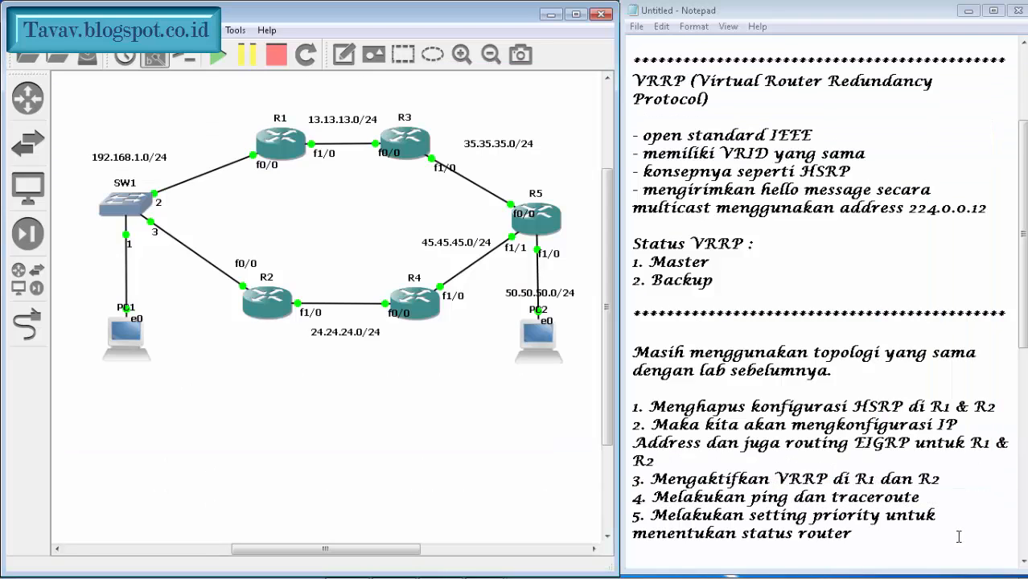
Step: Add item "6. Mematikan interface pada router yang memiliki status master" to the lab notes
{"action": "type", "text": "6"}
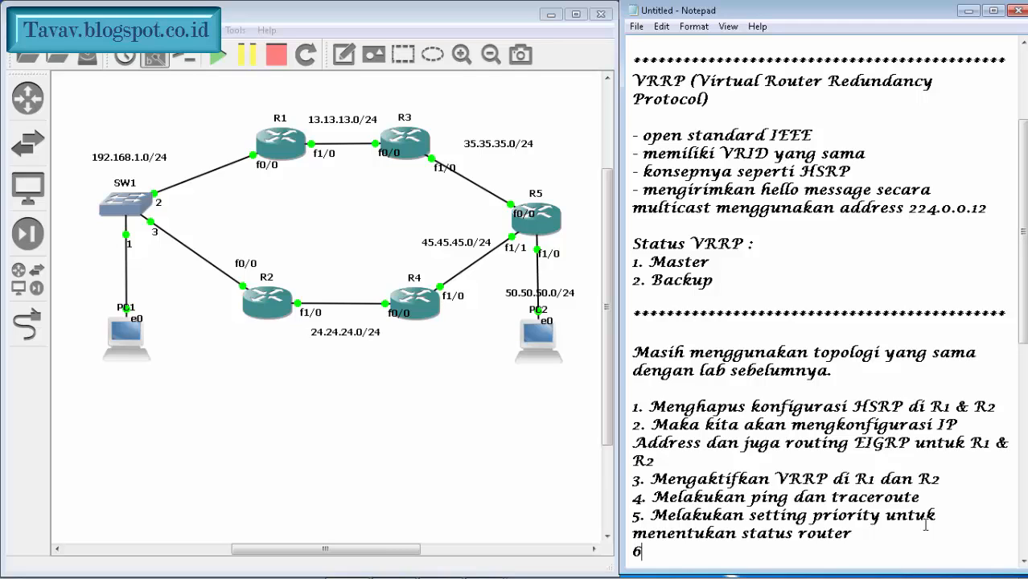
{"action": "type", "text": ". Mematikan "}
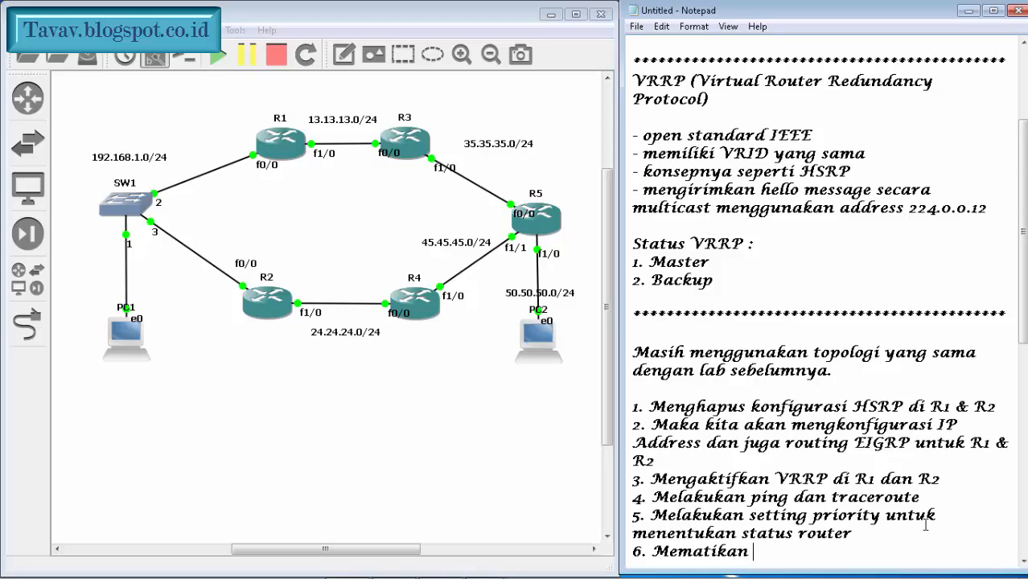
{"action": "type", "text": "interface "}
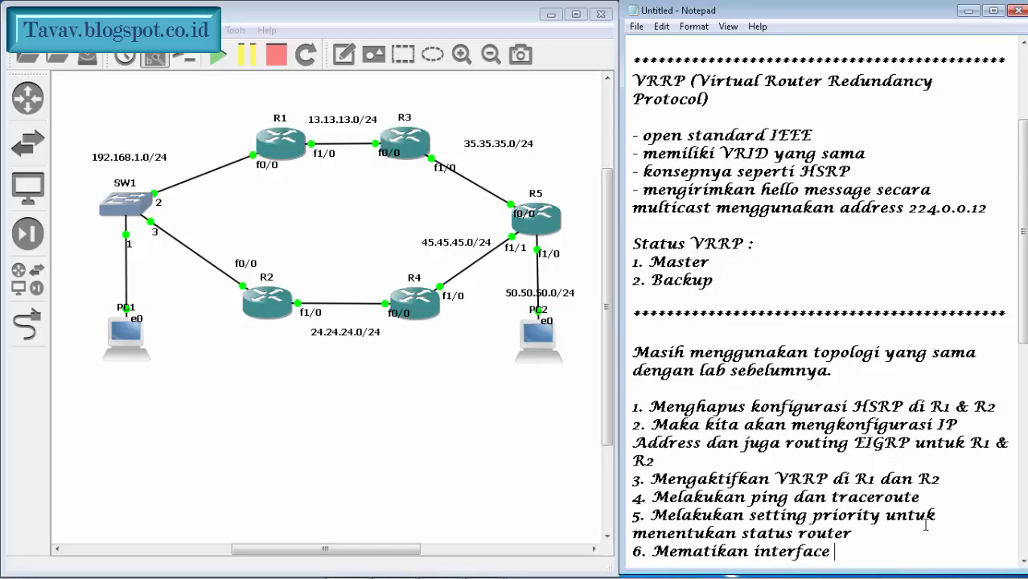
{"action": "type", "text": "pada rout"}
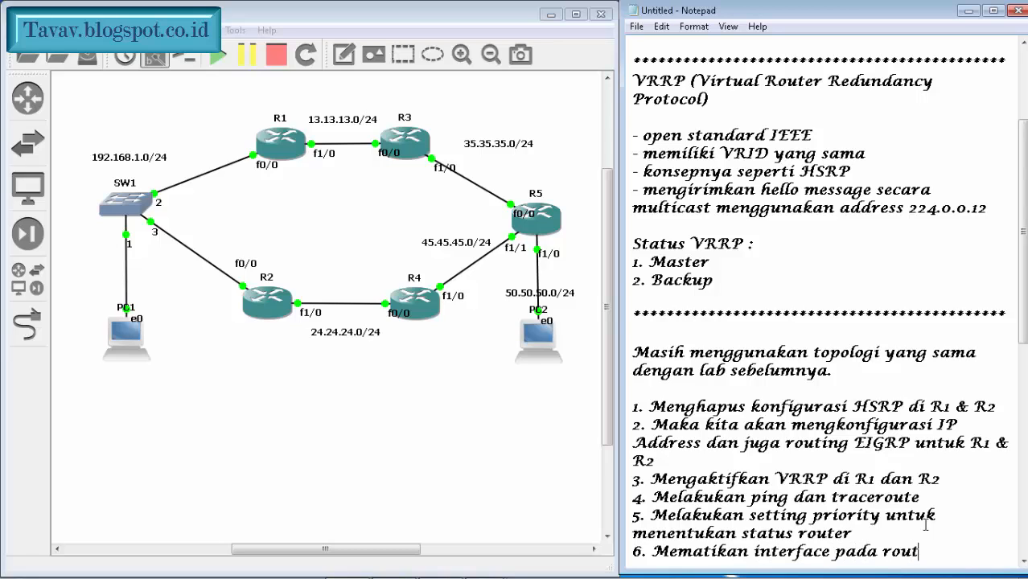
{"action": "type", "text": "er yang memil"}
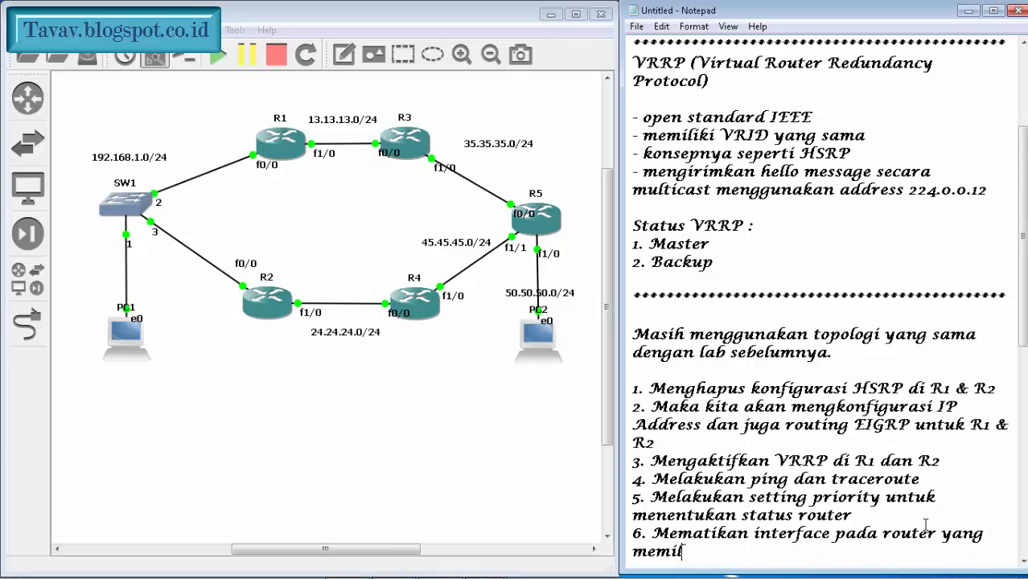
{"action": "type", "text": "iki status master"}
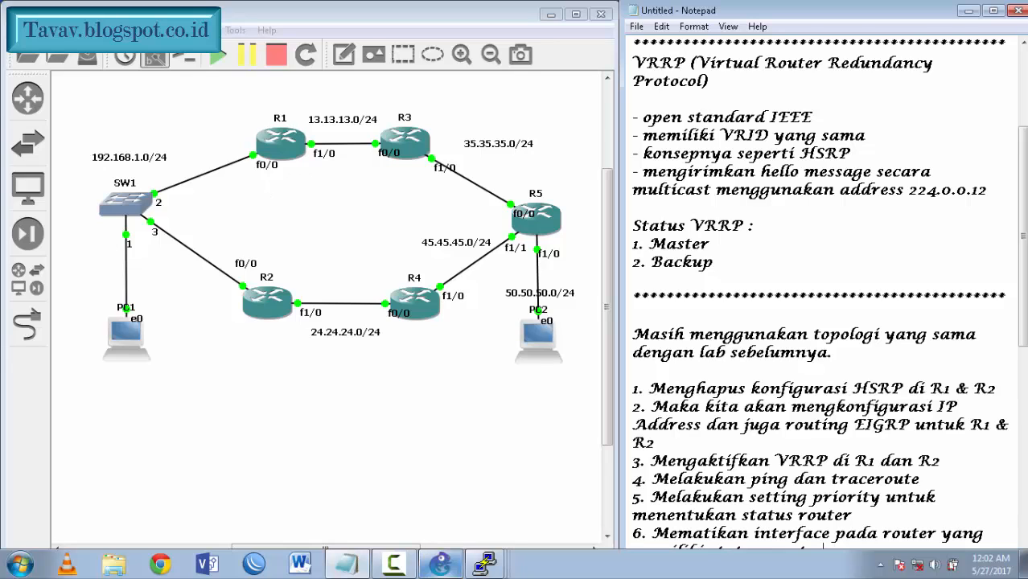
Step: Shut down interface f1/0 in R1's console and minimize it
{"action": "left_click", "coordinate": [485, 564]}
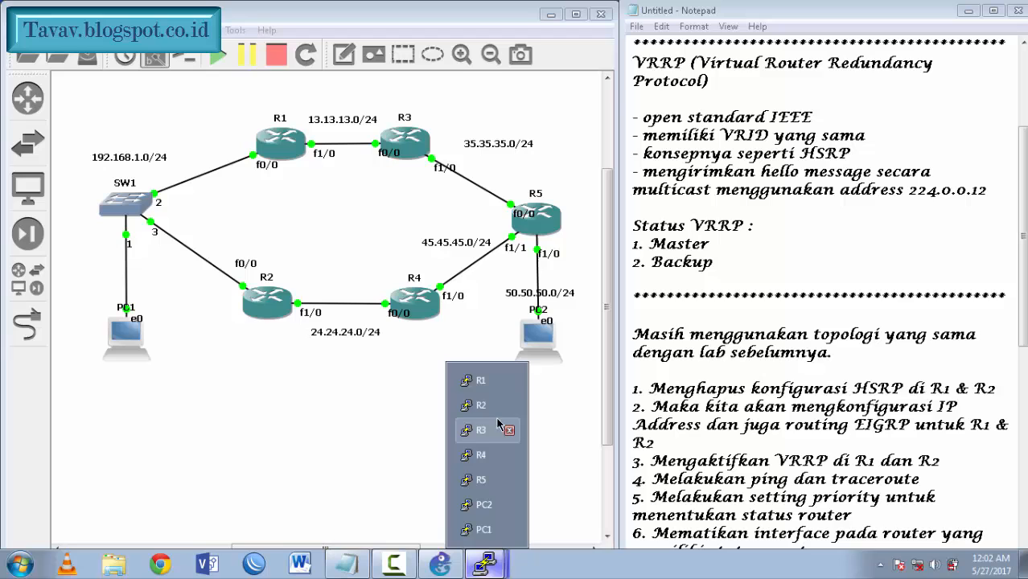
{"action": "left_click", "coordinate": [487, 381]}
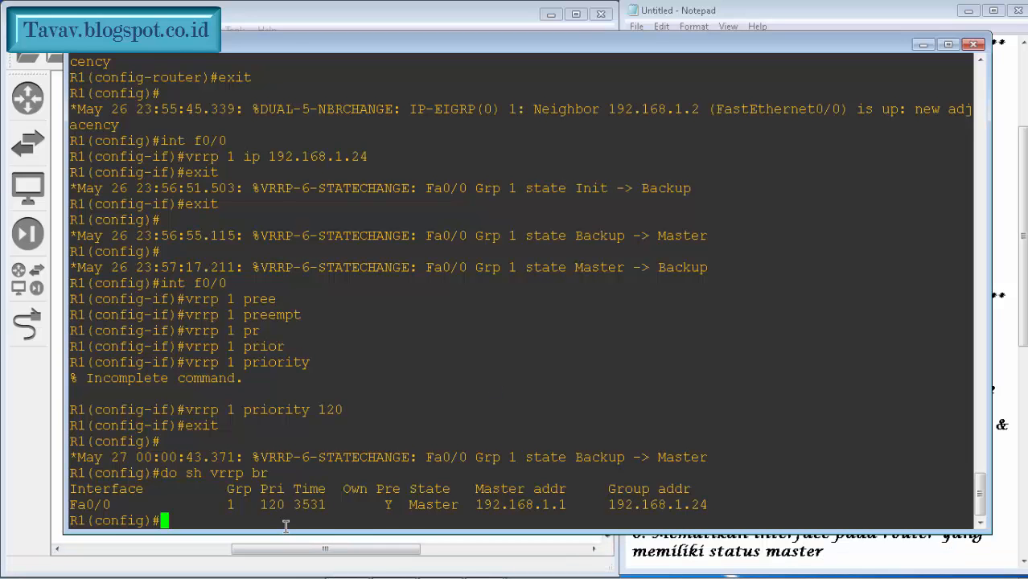
{"action": "type", "text": "int f1/0"}
{"action": "key", "text": "Return"}
{"action": "type", "text": "sh"}
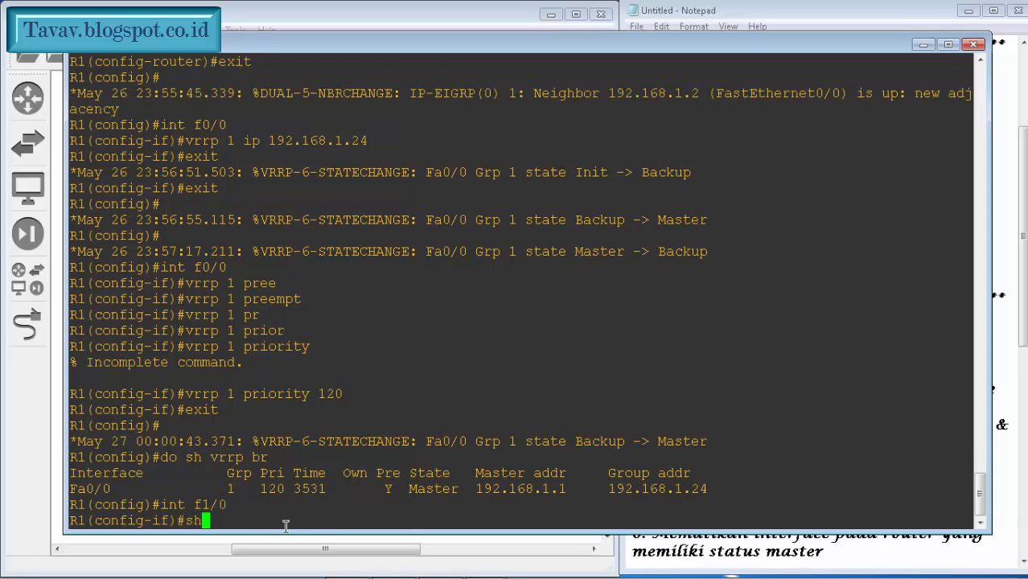
{"action": "key", "text": "Return"}
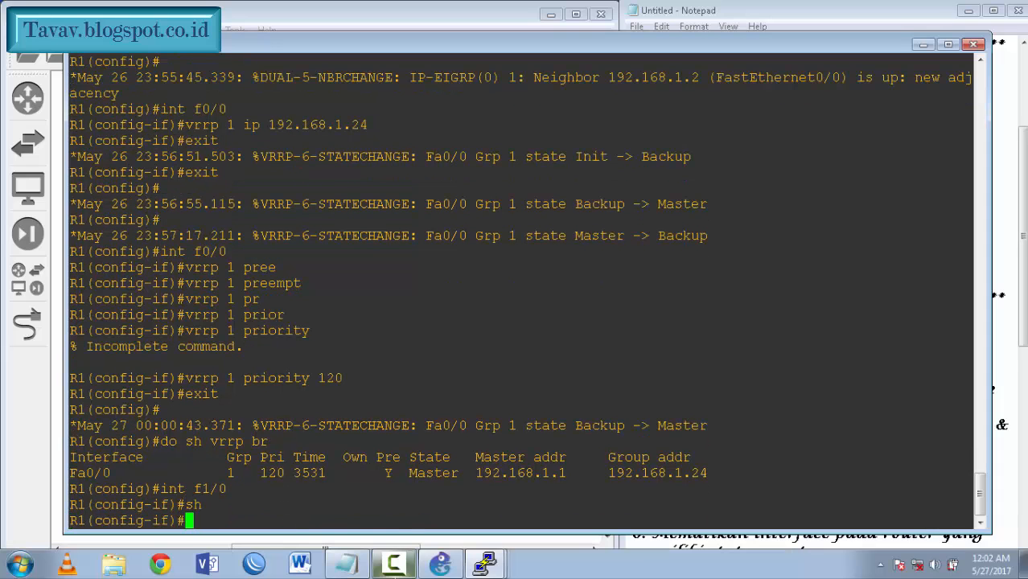
{"action": "left_click", "coordinate": [924, 44]}
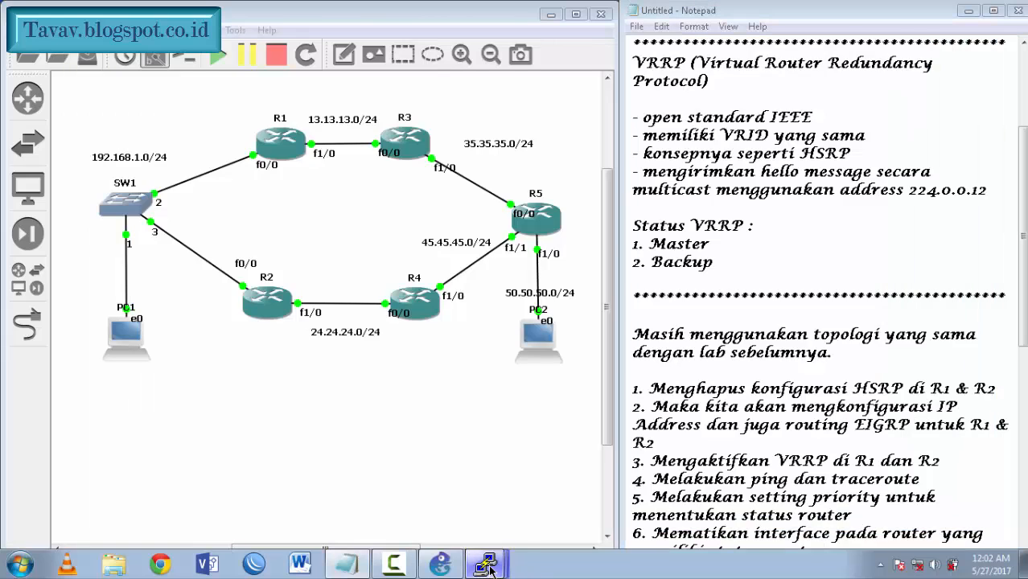
Step: Repeat the trace from PC1 to 50.50.50.2 to check the path with R1's f1/0 down, and minimize the console
{"action": "left_click", "coordinate": [493, 566]}
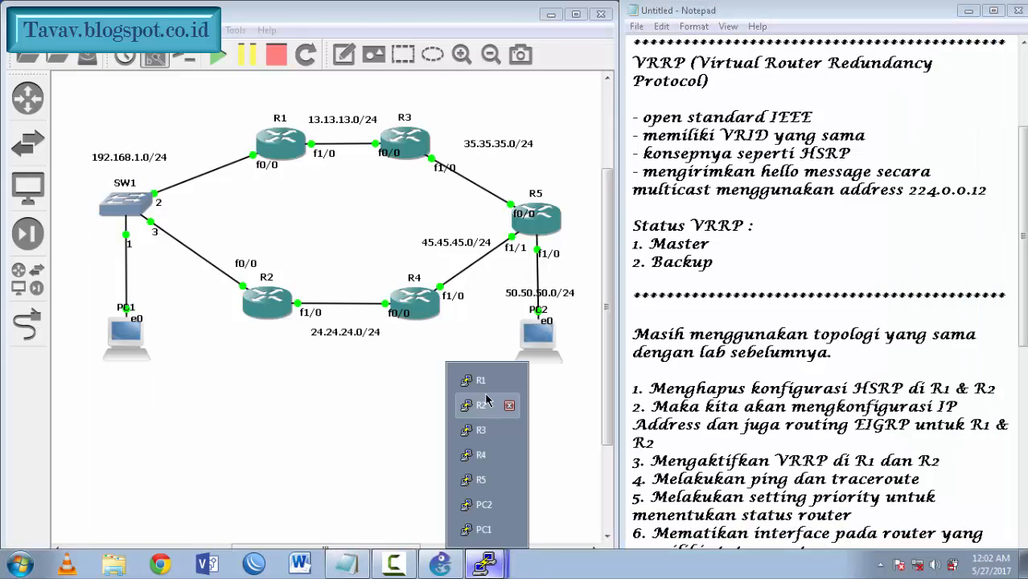
{"action": "left_click", "coordinate": [485, 529]}
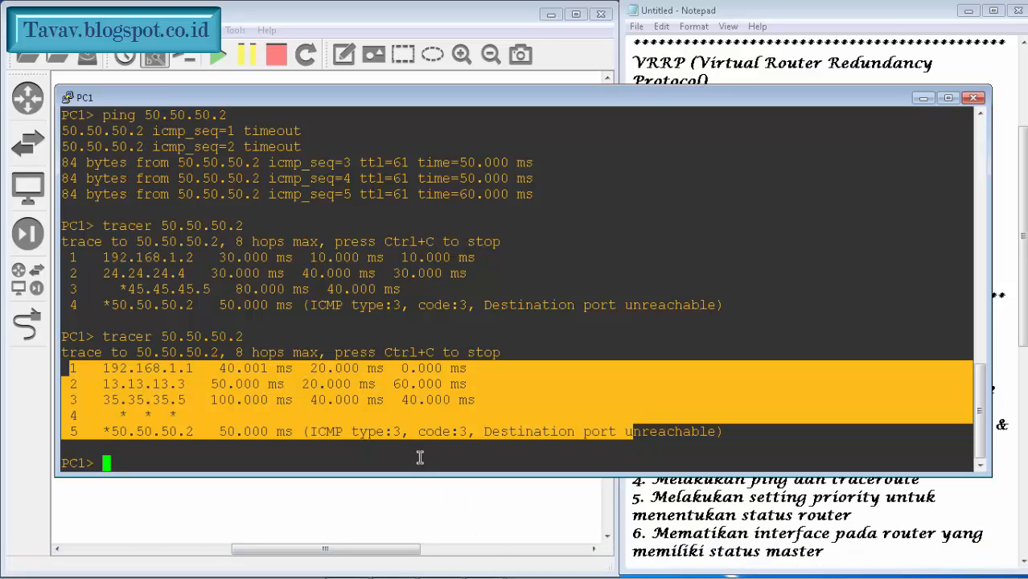
{"action": "left_click", "coordinate": [420, 457]}
{"action": "key", "text": "Up"}
{"action": "key", "text": "Return"}
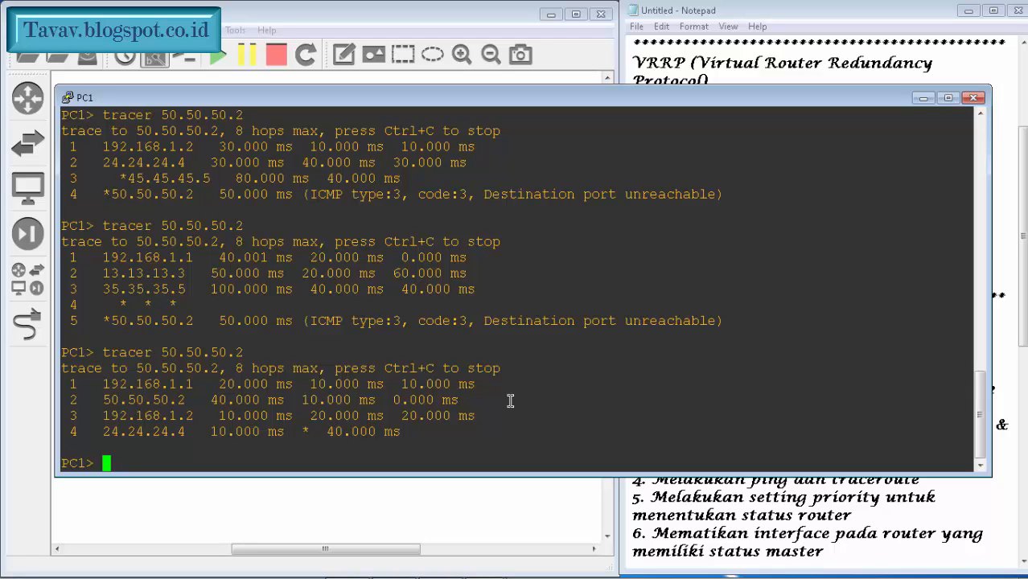
{"action": "left_click", "coordinate": [922, 100]}
Step: Re-enable interface f1/0 in R1's console with no shutdown
{"action": "left_click", "coordinate": [485, 563]}
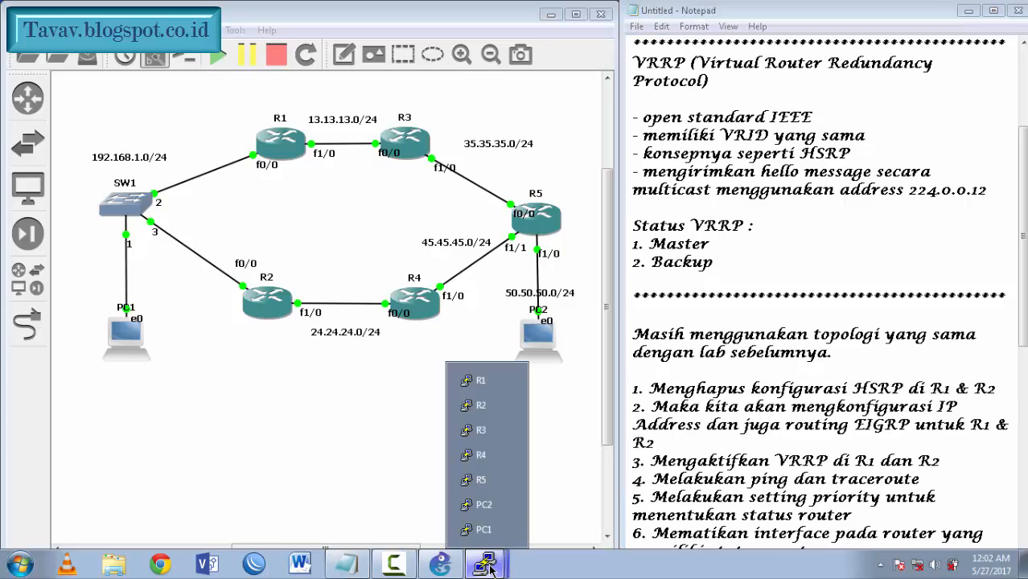
{"action": "left_click", "coordinate": [480, 381]}
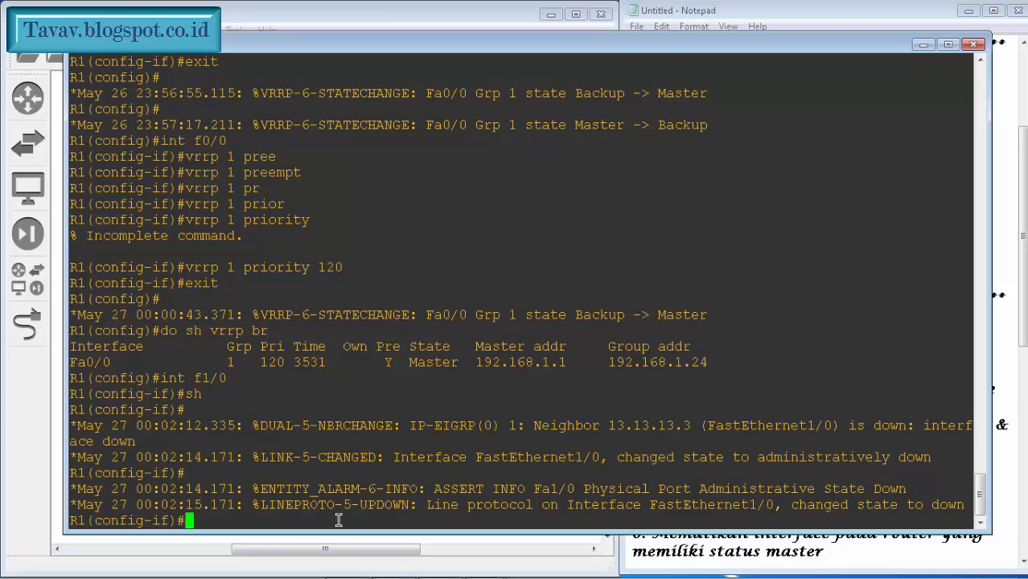
{"action": "type", "text": "no sh"}
{"action": "key", "text": "Return"}
{"action": "key", "text": "Return"}
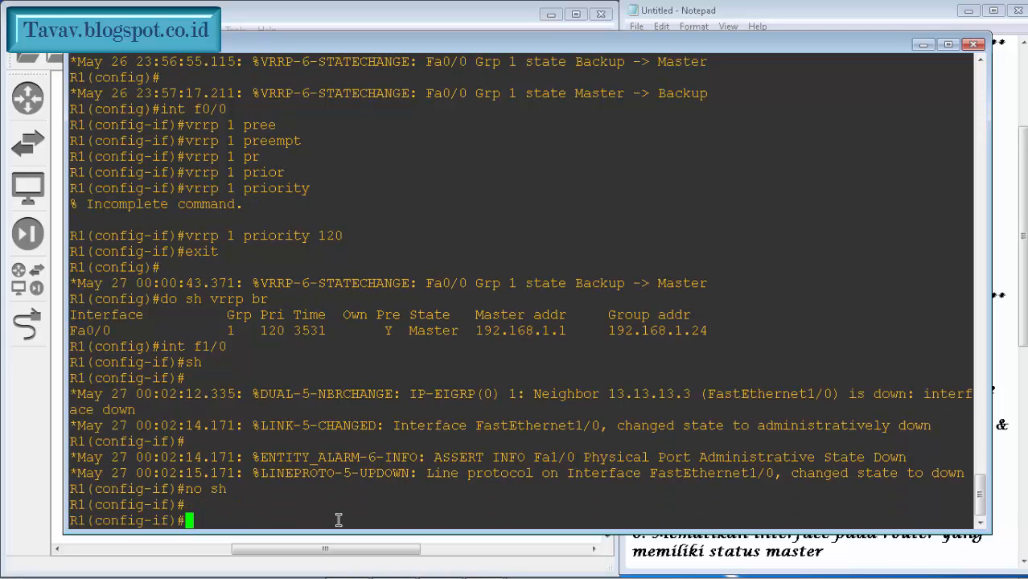
Step: Try to switch to fa0/0 on R1 without the interface command and issue a shutdown
{"action": "type", "text": "fa0/0"}
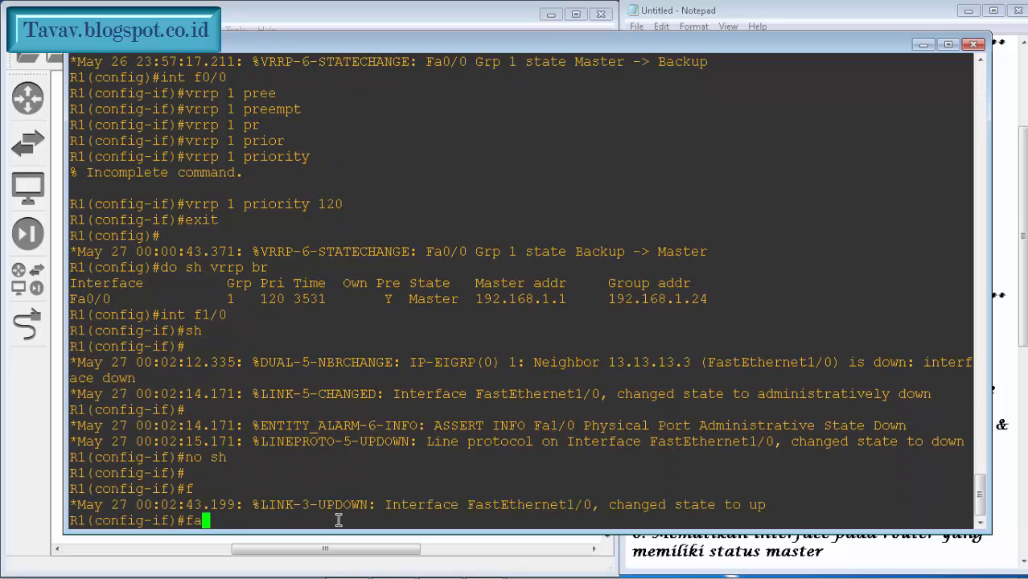
{"action": "key", "text": "Return"}
{"action": "type", "text": "sh"}
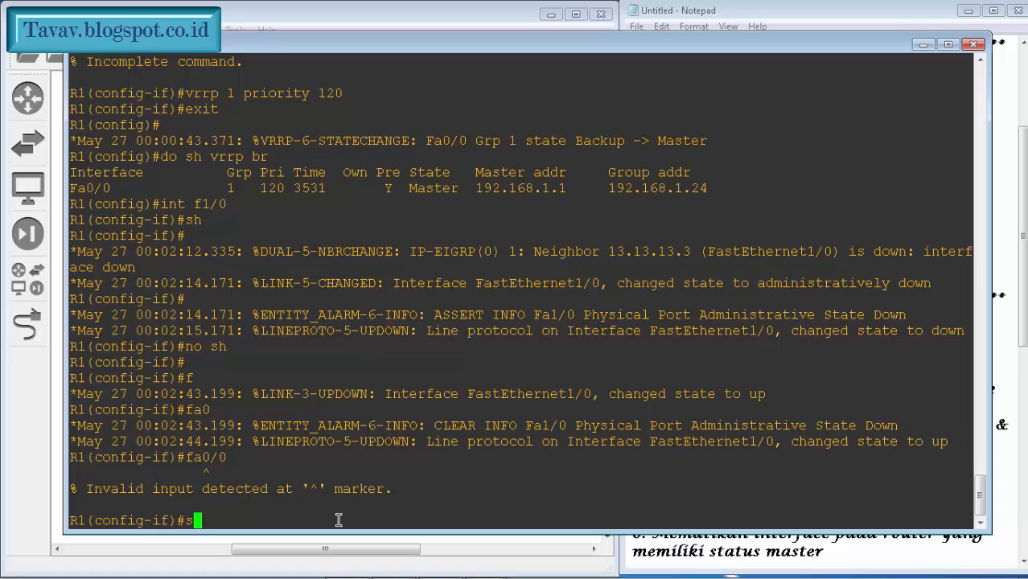
{"action": "key", "text": "Return"}
{"action": "key", "text": "Return"}
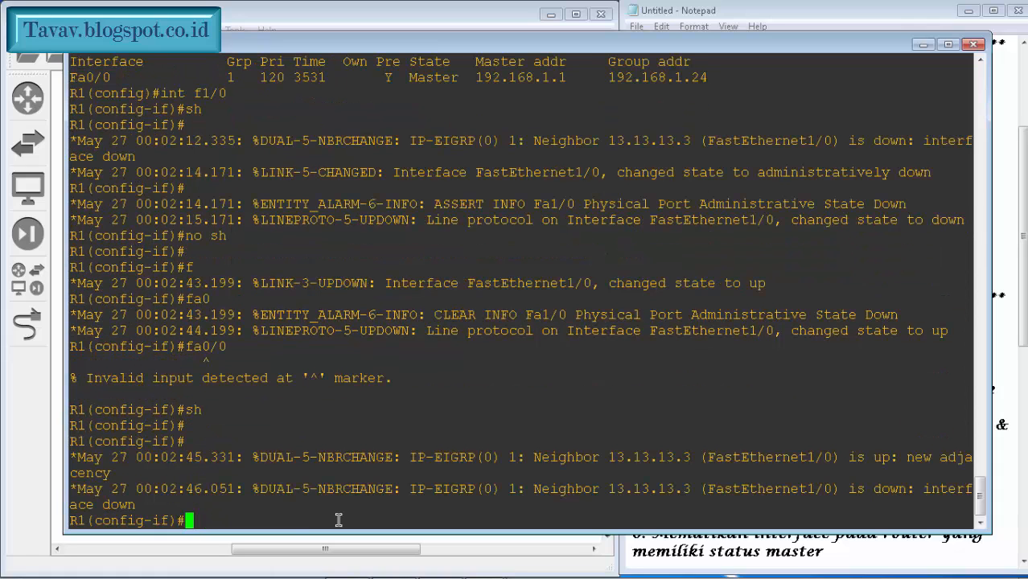
Step: Shut down interface f0/0 on R1 and minimize the console
{"action": "type", "text": "int f0"}
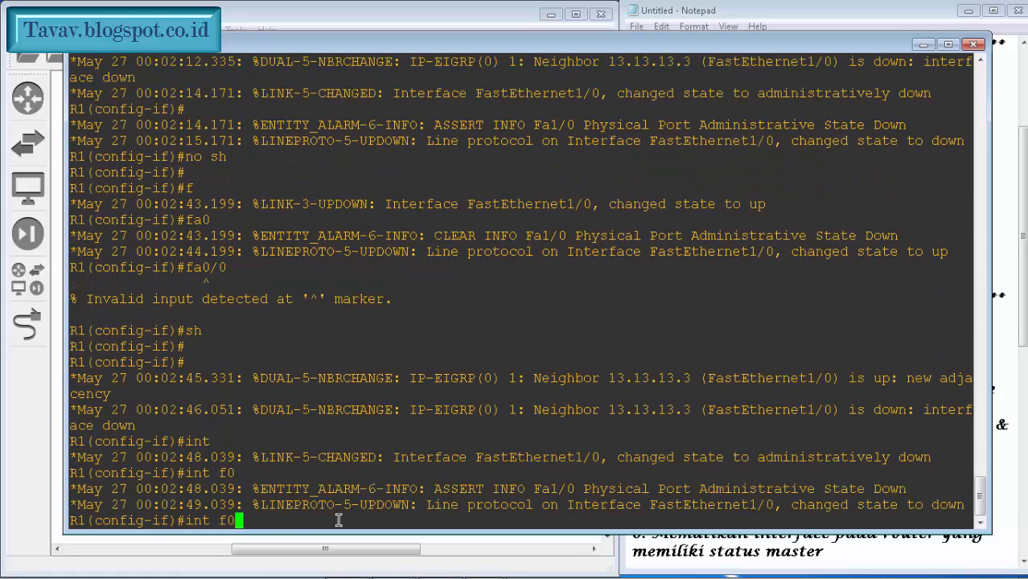
{"action": "type", "text": "/0"}
{"action": "key", "text": "Return"}
{"action": "type", "text": "sh"}
{"action": "key", "text": "Return"}
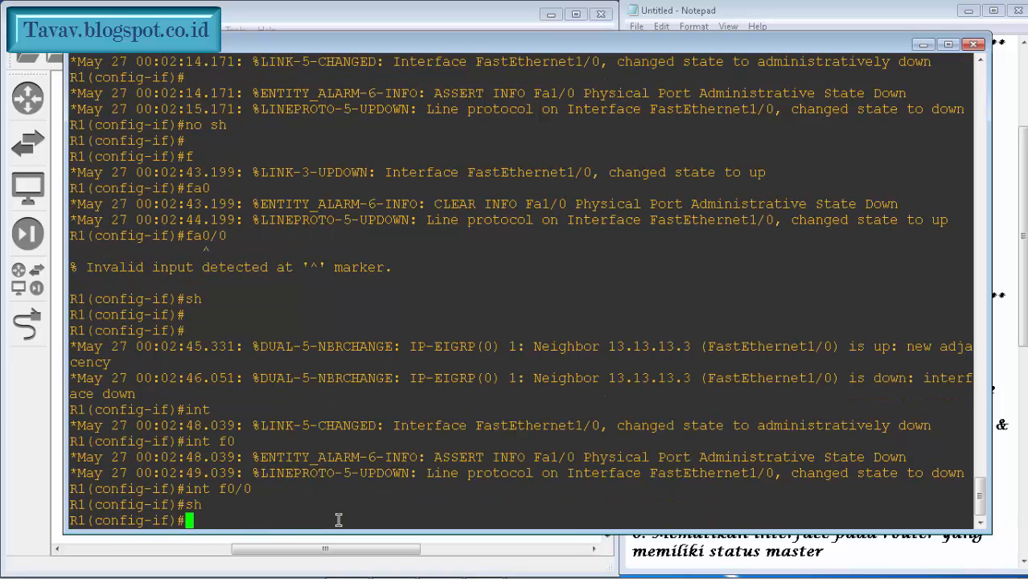
{"action": "left_click", "coordinate": [924, 44]}
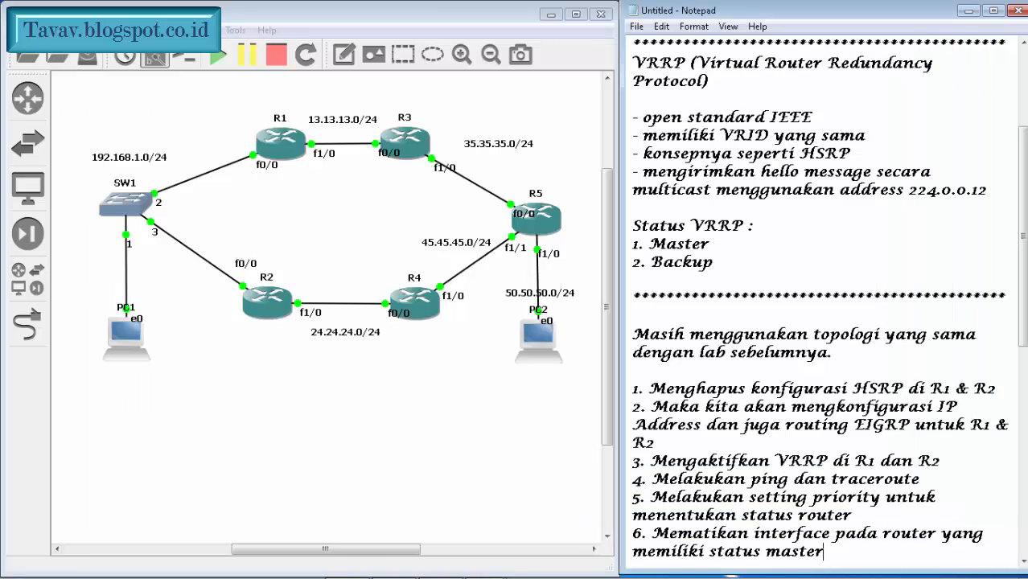
Step: Trace the route from PC1 to 50.50.50.2 again to check the path with R1's f0/0 shut down
{"action": "mouse_move", "coordinate": [561, 573]}
{"action": "left_click", "coordinate": [483, 564]}
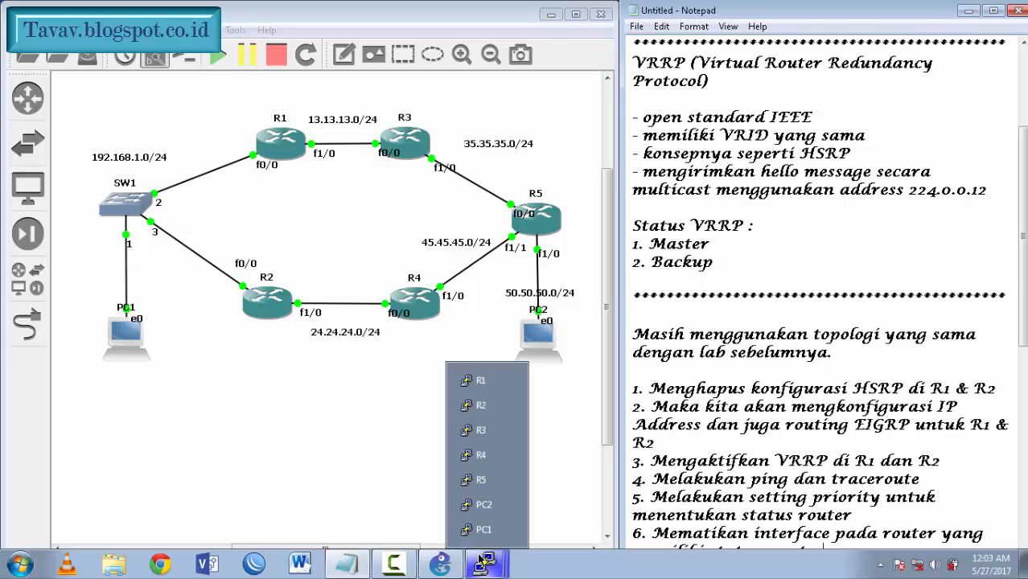
{"action": "left_click", "coordinate": [475, 527]}
{"action": "key", "text": "Return"}
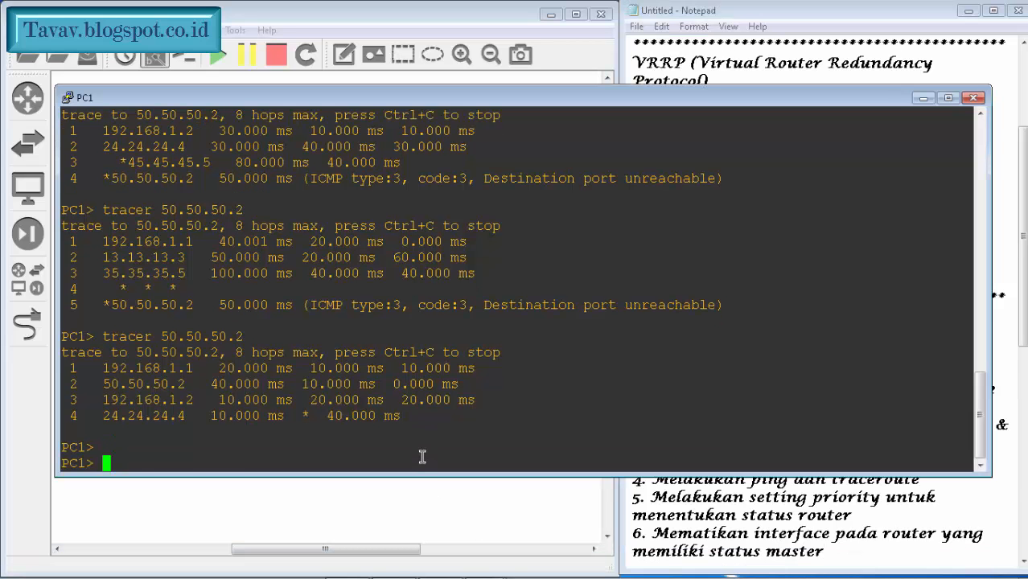
{"action": "key", "text": "Return"}
{"action": "key", "text": "Return"}
{"action": "key", "text": "Up"}
{"action": "key", "text": "Return"}
{"action": "key", "text": "Return"}
{"action": "key", "text": "Return"}
{"action": "key", "text": "Return"}
{"action": "key", "text": "Return"}
{"action": "key", "text": "Return"}
{"action": "key", "text": "Return"}
{"action": "key", "text": "Return"}
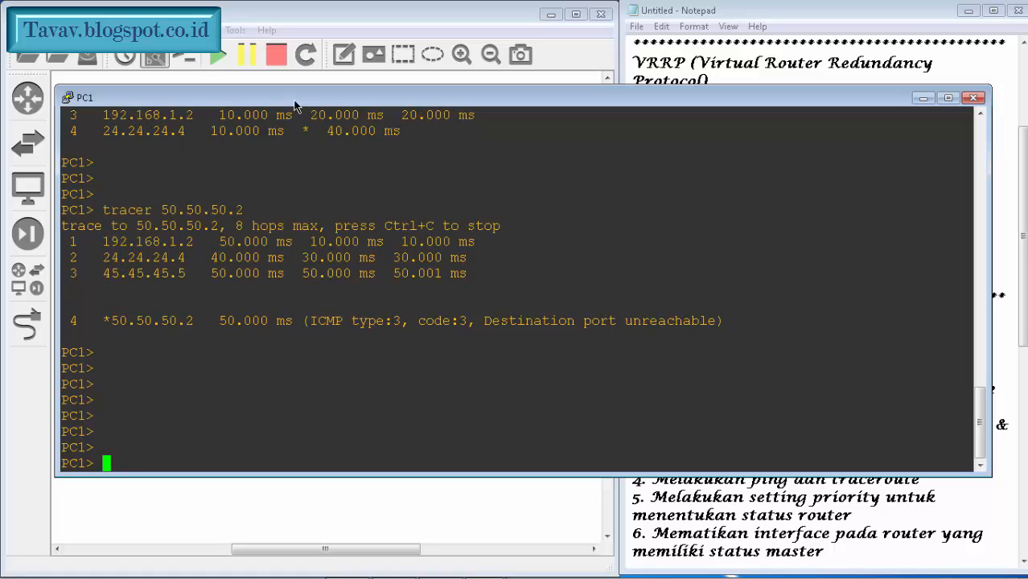
Step: Compare the latest trace's hops with the R1 and R2 paths in the topology, highlighting the hop lines, and minimize PC1's console
{"action": "left_click_drag", "start_coordinate": [292, 101], "coordinate": [579, 107]}
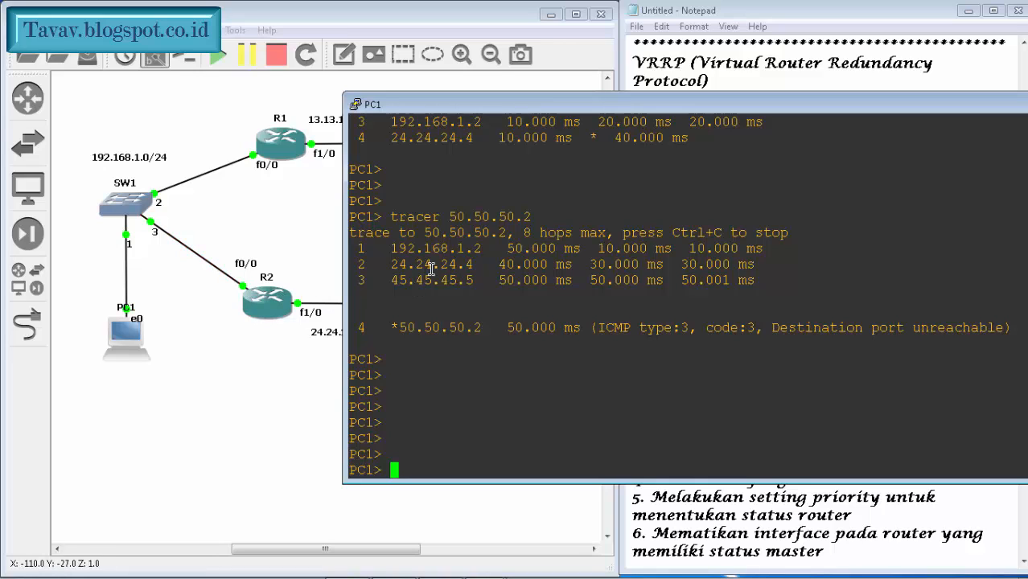
{"action": "left_click_drag", "start_coordinate": [351, 249], "coordinate": [993, 330]}
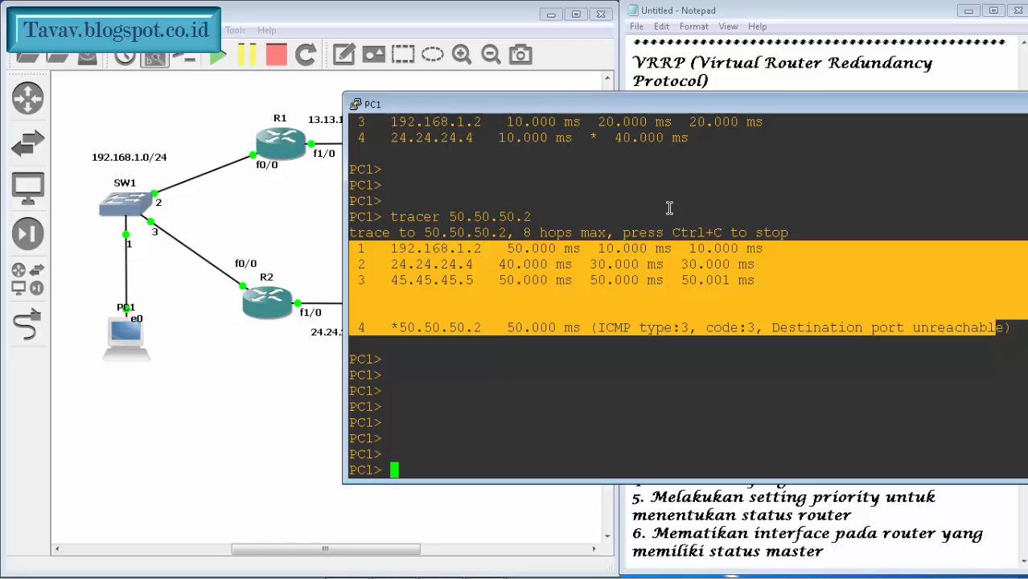
{"action": "left_click_drag", "start_coordinate": [874, 110], "coordinate": [582, 98]}
{"action": "left_click", "coordinate": [918, 93]}
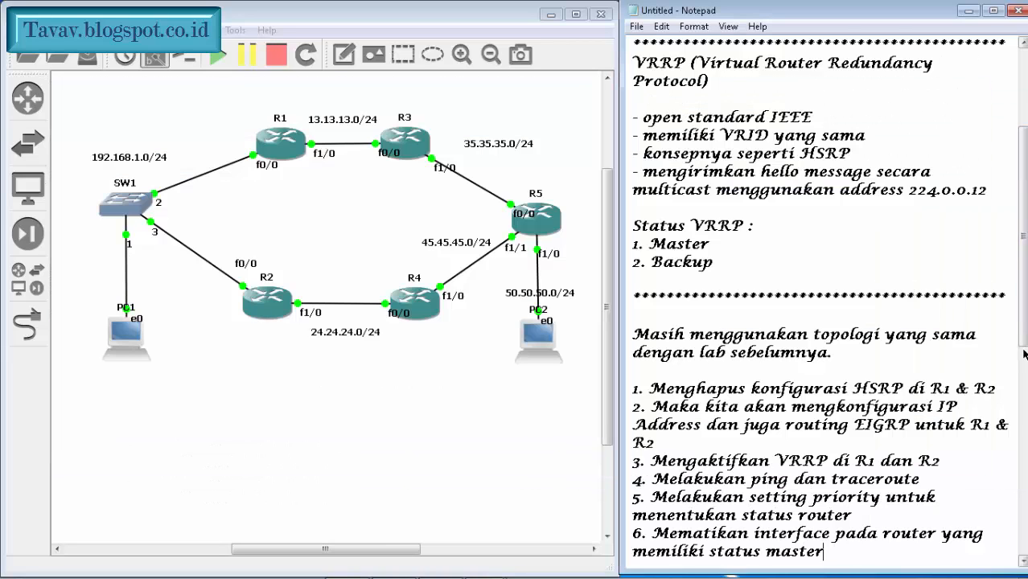
Step: Add a full-width separator line of asterisks below item 6 in the Notepad notes, followed by a blank line
{"action": "left_click_drag", "start_coordinate": [1021, 242], "coordinate": [1022, 361]}
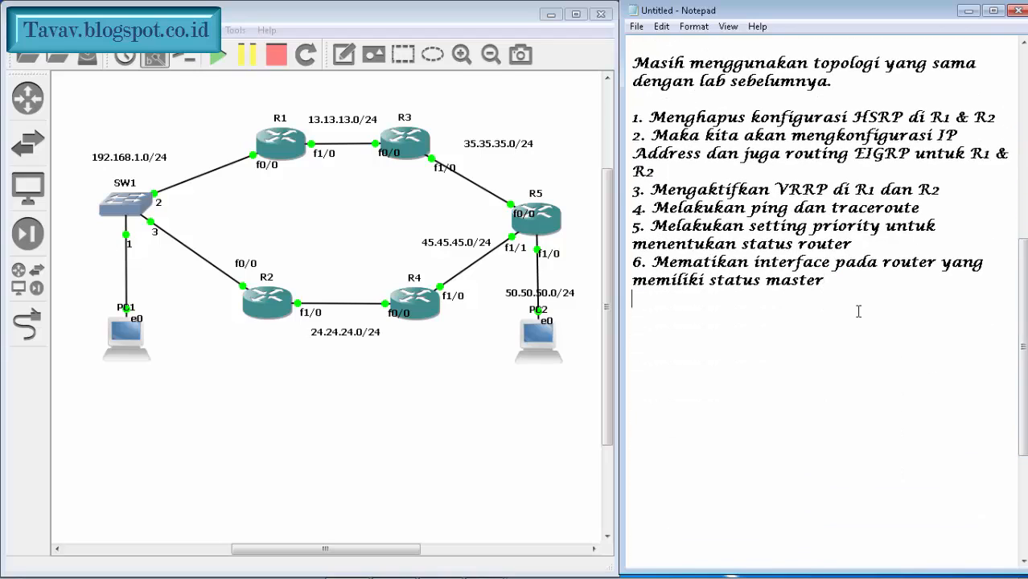
{"action": "left_click", "coordinate": [859, 311]}
{"action": "type", "text": "**************************************************"}
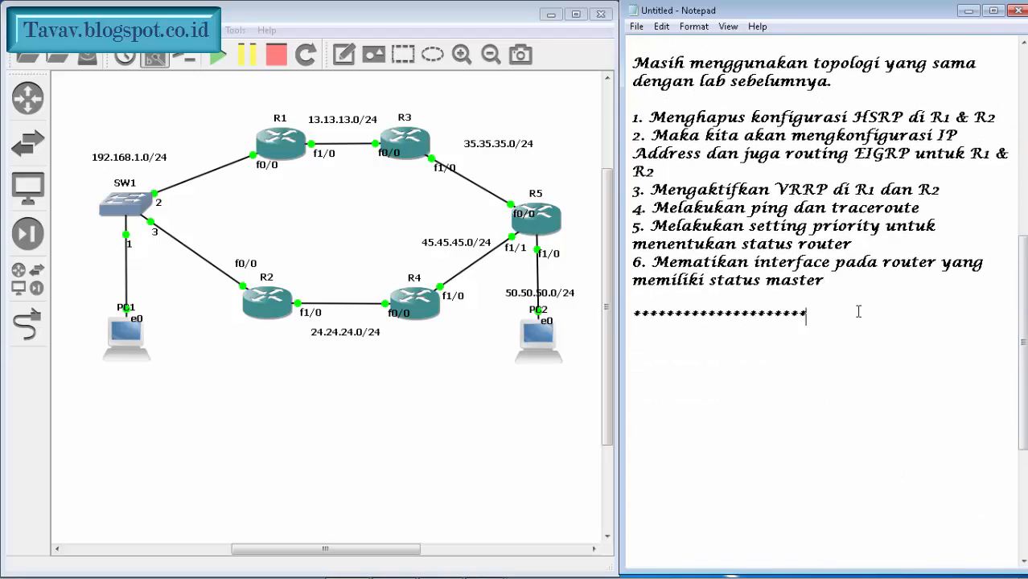
{"action": "type", "text": "**"}
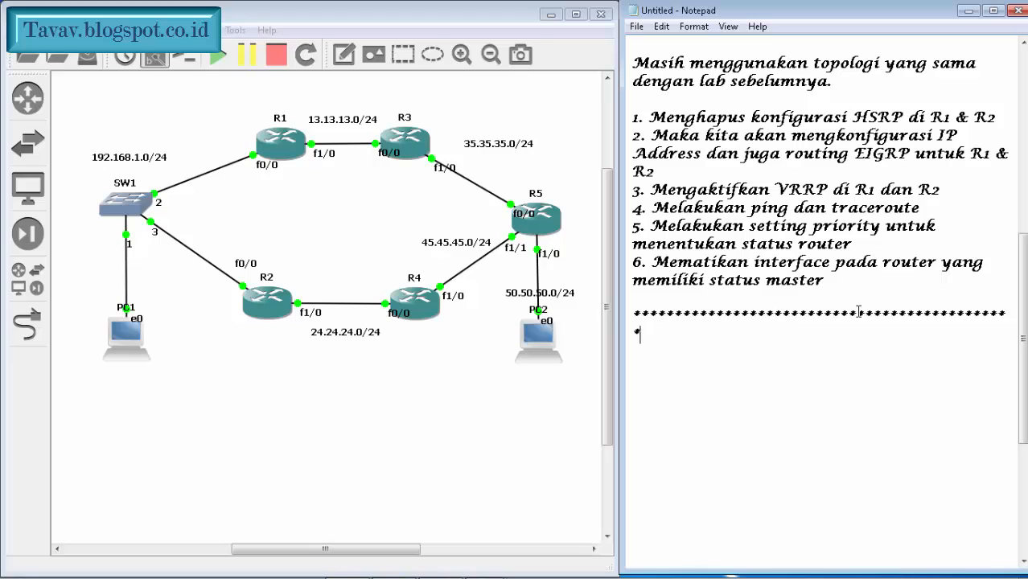
{"action": "key", "text": "Return"}
{"action": "key", "text": "Return"}
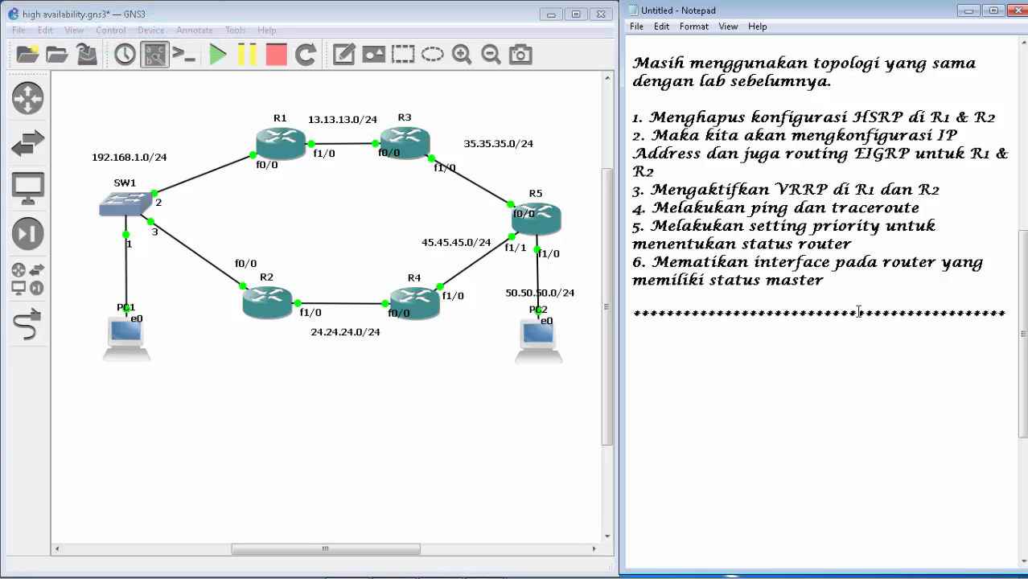
Step: Write the closing lines "Lab 51 telah selesai" and "Wassalamu'alaikum Wr. Wb" under the separator, with a blank line between them
{"action": "type", "text": "Lab 51 telah selesai"}
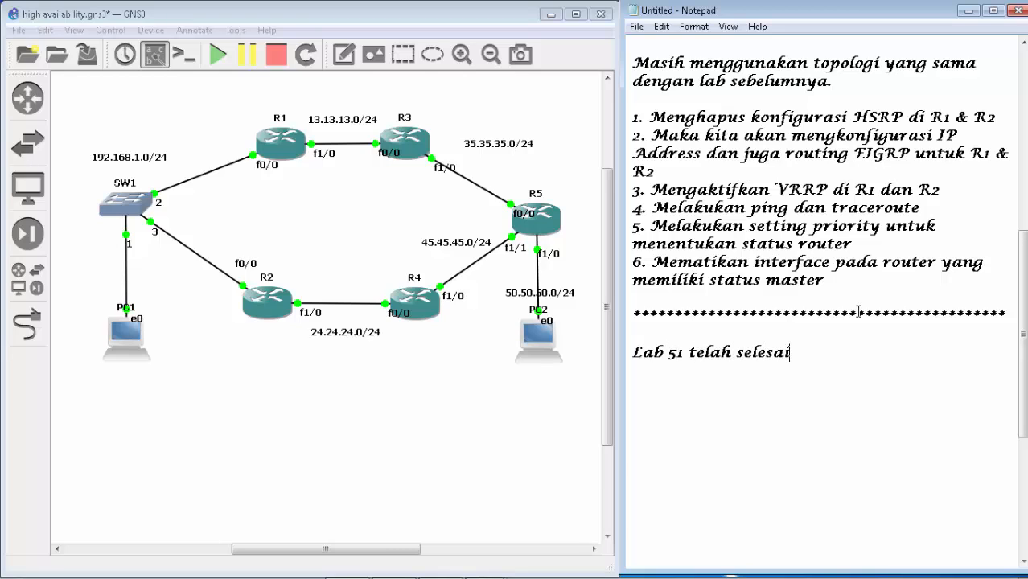
{"action": "key", "text": "Return"}
{"action": "type", "text": "Wass"}
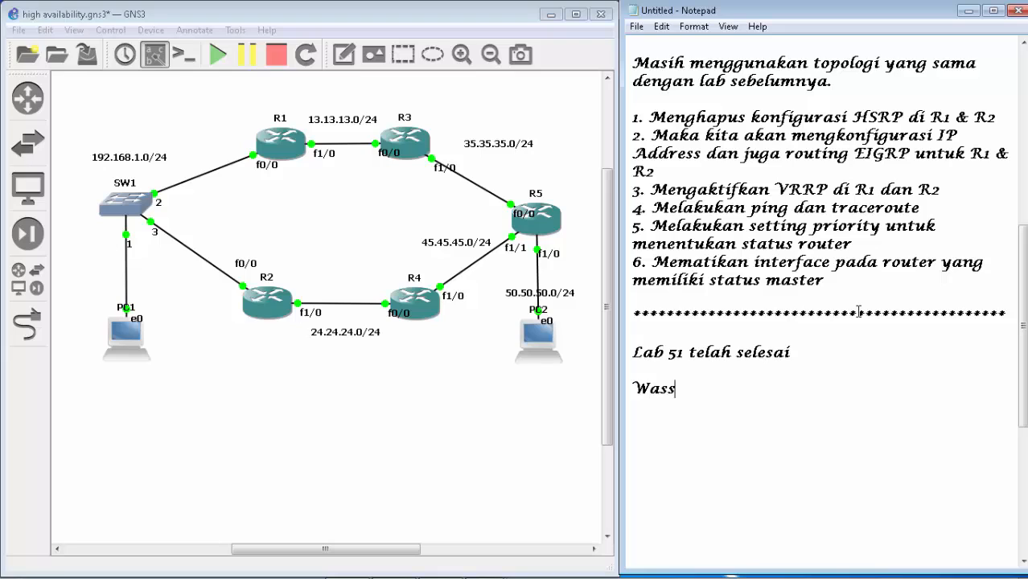
{"action": "type", "text": "alamu'alaikum"}
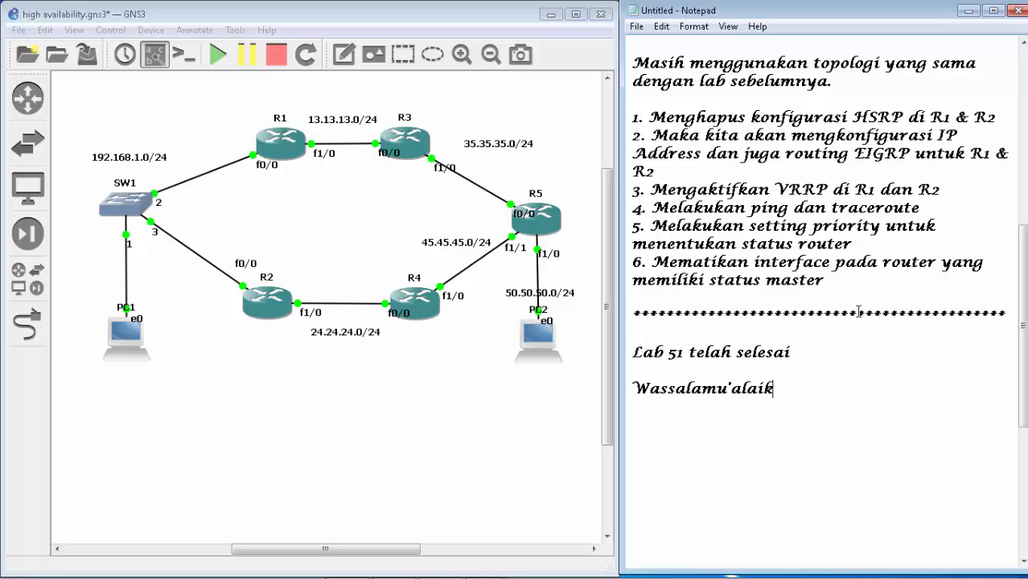
{"action": "type", "text": " Wr. Wb"}
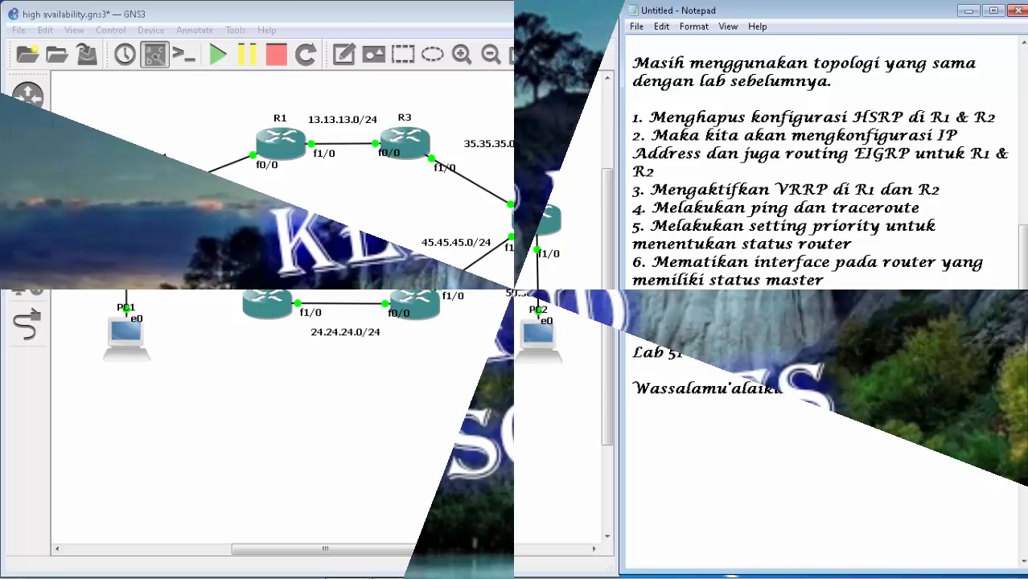